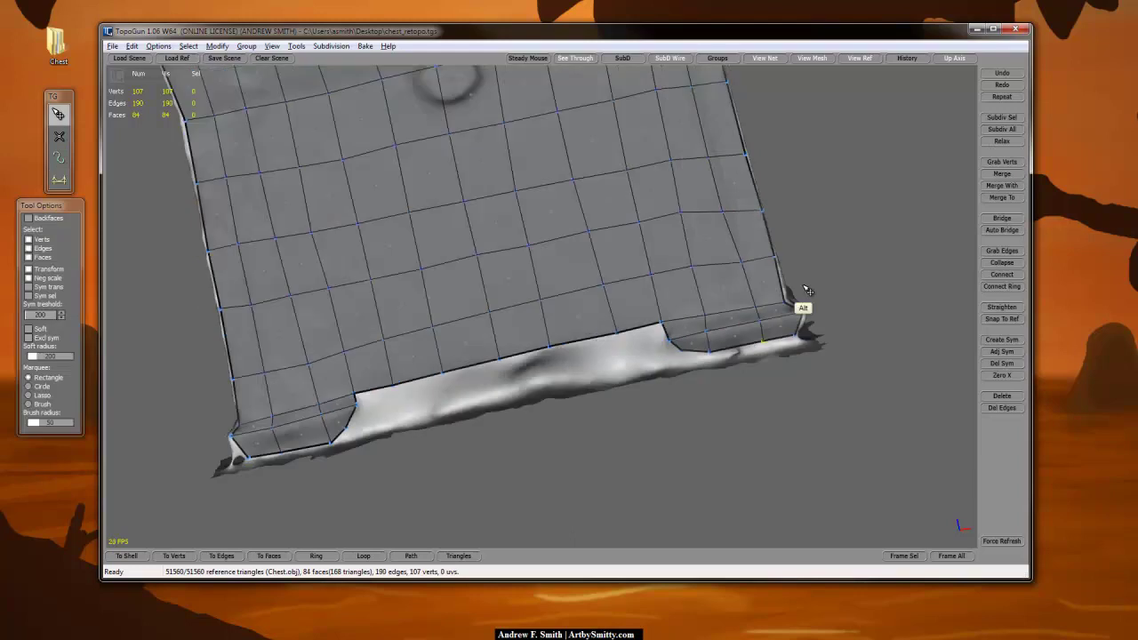
Place a row of connected vertices across the uncovered surface beside the existing mesh and bridge it to the mesh border.
key(w)
click(340, 208)
click(664, 201)
click(721, 200)
click(762, 198)
click(798, 195)
click(853, 193)
key(r)
mouse_move(797, 201)
mouse_down()
mouse_move(444, 204)
mouse_move(391, 151)
mouse_up()
Add three more vertices on the reference and bridge a further run of faces along the open border.
click(828, 303)
click(862, 312)
click(901, 322)
alt+drag(902, 322, 726, 236)
key(q)
alt+drag(522, 252, 480, 249)
key(r)
drag(716, 200, 258, 396)
key(q)
Place a vertex near the chest's corner and bridge it into the narrow corner strip.
alt+drag(257, 396, 462, 302)
key(w)
click(472, 289)
key(r)
key(q)
alt+drag(370, 323, 466, 464)
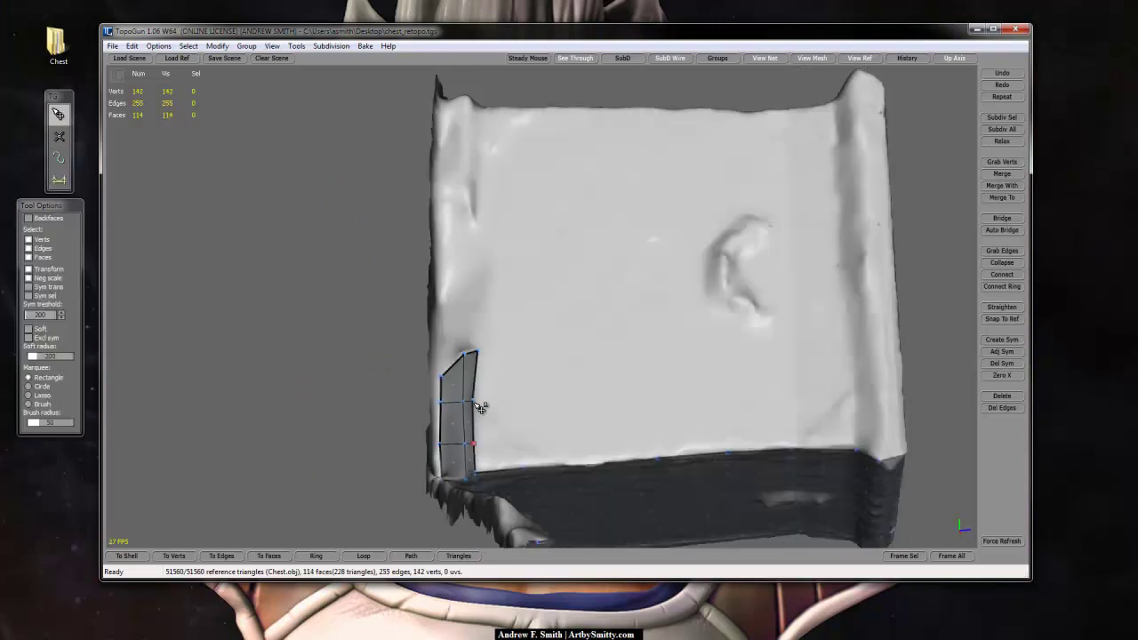
Place a row of vertices along the lower edge of the handle side and bridge it to the adjoining meshed face.
key(w)
click(522, 332)
click(602, 325)
alt+drag(913, 278, 818, 311)
click(807, 310)
key(r)
drag(795, 322, 422, 396)
alt+drag(423, 396, 473, 319)
Extend the handle side with further rows of vertices bridged upward toward the handle's lower end.
key(w)
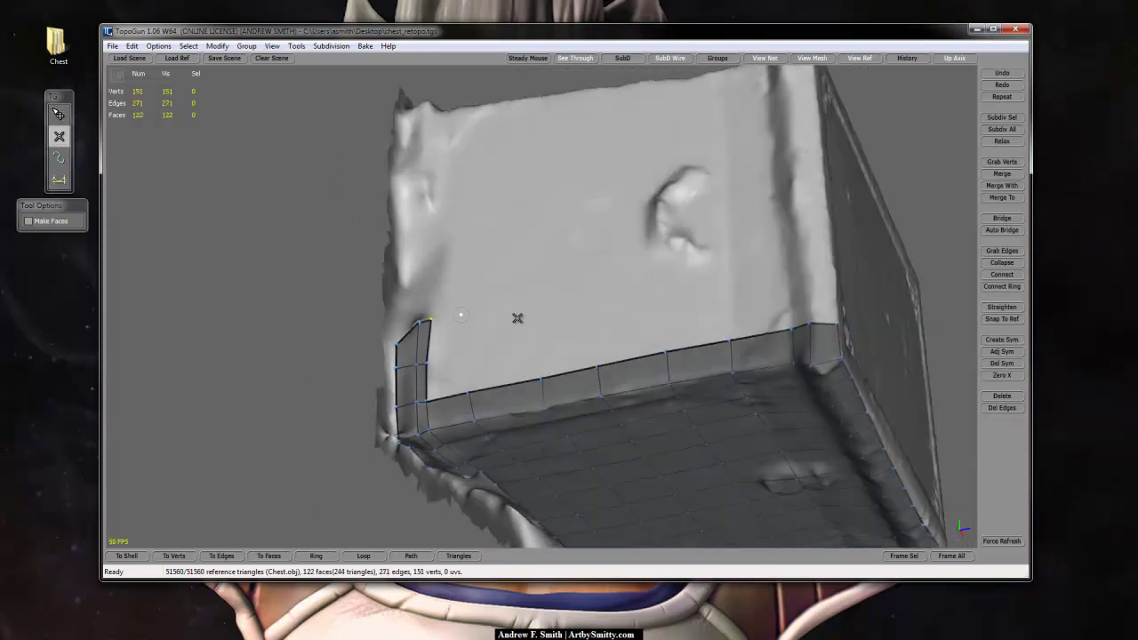
click(827, 255)
key(q)
alt+drag(773, 311, 786, 426)
key(r)
alt+drag(594, 432, 846, 378)
key(q)
key(r)
alt+drag(465, 289, 577, 350)
Place a row of vertices above the handle, spanning the side, and bridge it to the rows below.
key(w)
click(477, 269)
click(650, 272)
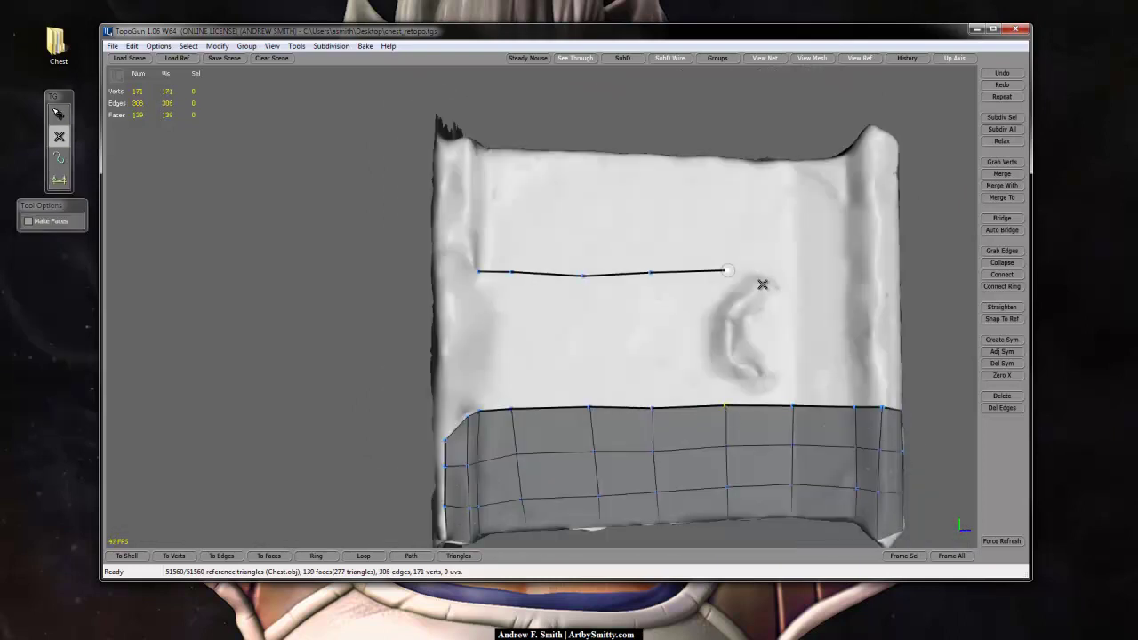
click(720, 276)
alt+drag(875, 272, 800, 254)
click(782, 260)
key(r)
drag(422, 341, 791, 329)
ctrl+click(757, 329)
key(q)
Create a narrow vertical strip along the upper outer edge of the handle side by placing vertices and bridging them.
alt+drag(666, 333, 773, 349)
alt+middle_drag(408, 300, 431, 322)
alt+drag(510, 296, 491, 302)
key(w)
click(489, 255)
click(475, 245)
alt+drag(477, 204, 439, 222)
click(446, 217)
key(r)
drag(436, 297, 436, 214)
Complete the vertex row across the upper handle side to the corner post and bridge it to the grid below.
key(w)
click(744, 268)
click(802, 264)
click(824, 263)
click(848, 263)
key(r)
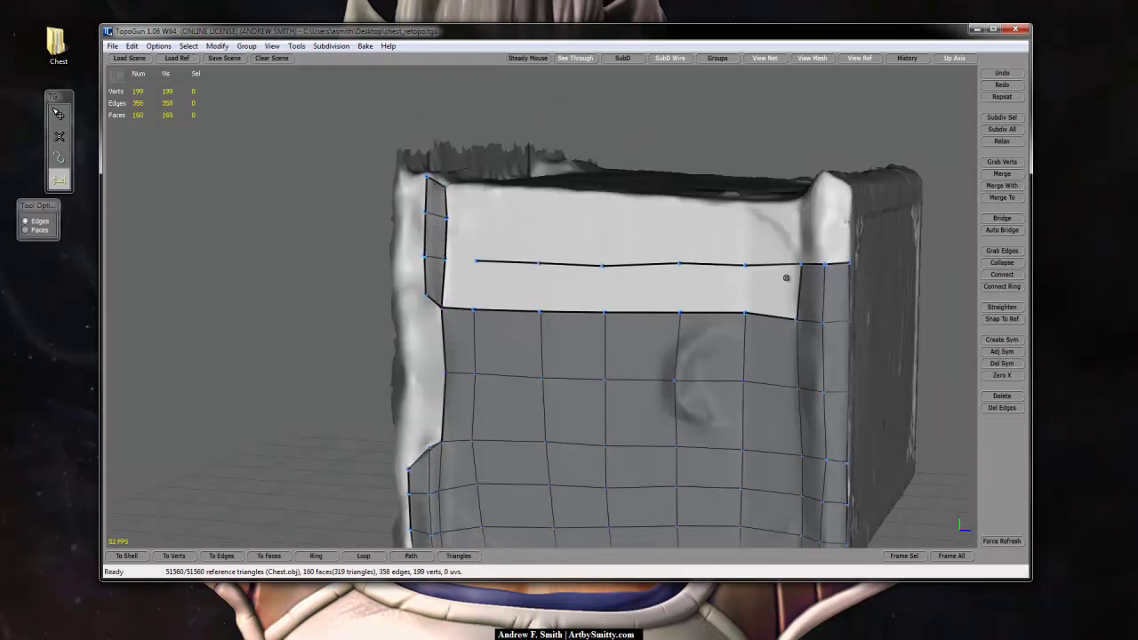
drag(827, 282, 477, 286)
key(q)
Bridge the remaining open edges of the handle side and continue the mesh around the corner.
key(w)
key(q)
alt+drag(778, 252, 476, 253)
key(r)
key(q)
alt+drag(798, 278, 780, 259)
key(r)
key(q)
key(r)
key(q)
Bridge further edges across the chest's wide face to extend its quad grid.
alt+drag(915, 106, 810, 114)
key(r)
drag(473, 214, 528, 213)
key(q)
right_drag(818, 132, 554, 397)
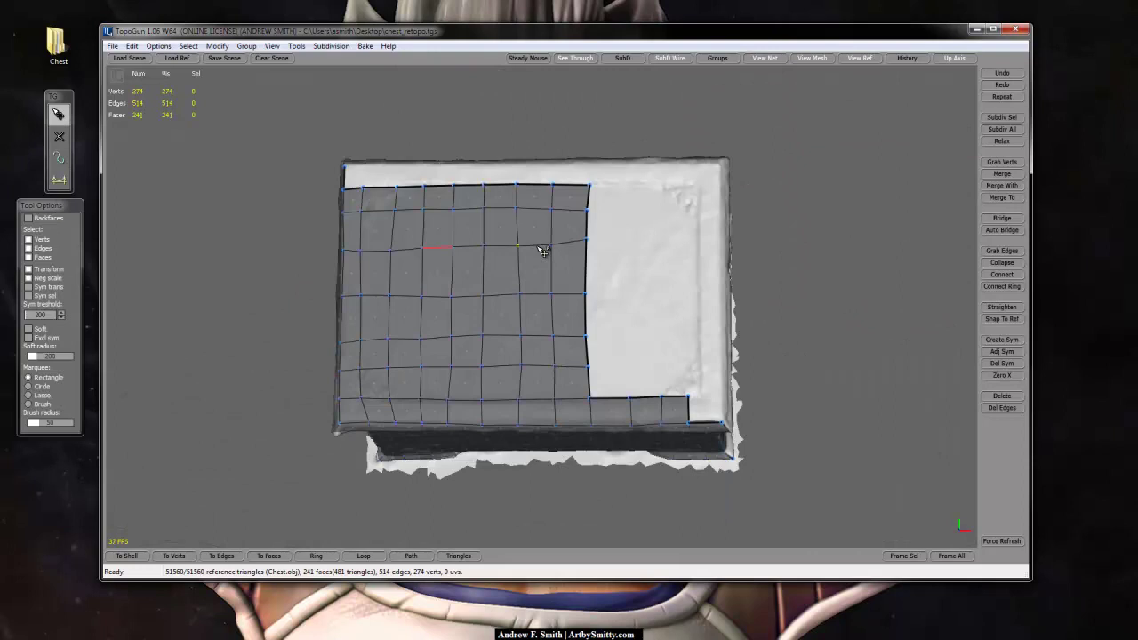
Place two vertical columns of vertices on the uncovered part of the wide face.
alt+drag(667, 130, 642, 134)
key(w)
click(610, 363)
click(606, 326)
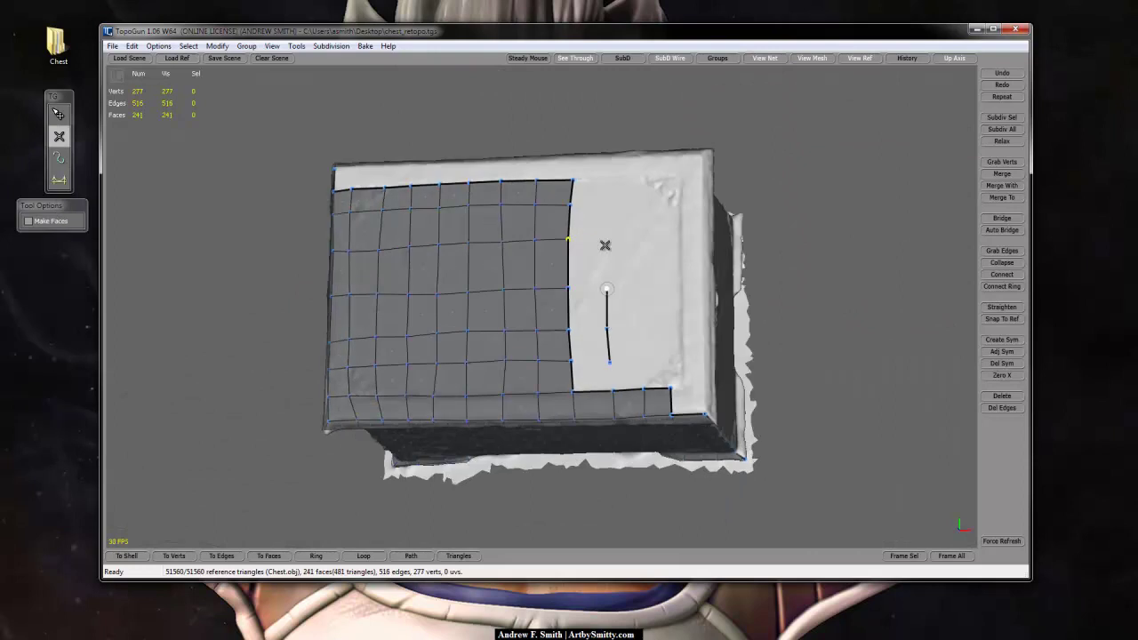
click(665, 283)
click(665, 328)
Bridge the two new vertex columns to each other and to the wide face's existing grid.
key(r)
drag(606, 307, 663, 305)
key(q)
alt+drag(912, 272, 889, 240)
key(r)
key(q)
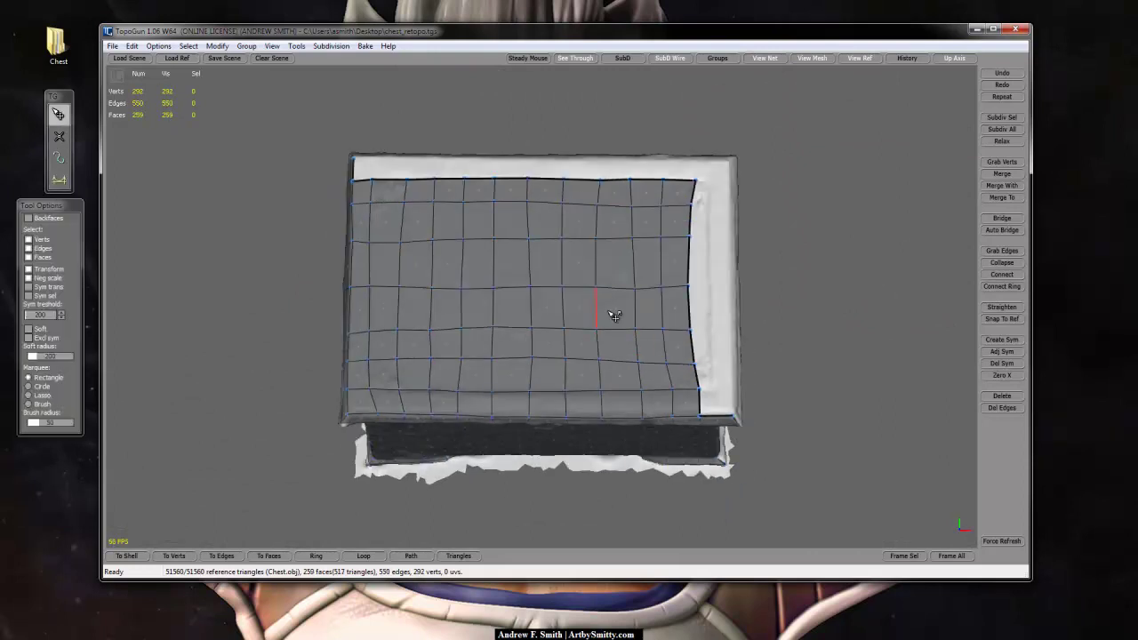
Place a column of vertices down the wide face's uncovered end margin and bridge it to the grid.
alt+drag(614, 388, 598, 382)
alt+drag(770, 217, 711, 160)
click(695, 307)
key(w)
click(650, 361)
click(649, 252)
click(649, 148)
key(r)
drag(624, 167, 651, 162)
Place two vertices around the corner from the end margin and bridge them to the mesh.
alt+drag(777, 175, 658, 151)
click(467, 275)
click(472, 225)
key(r)
key(q)
Add three more vertices beside the corner and bridge the gap between them and the neighbouring edges.
key(w)
click(398, 305)
alt+drag(586, 127, 631, 102)
click(401, 277)
click(403, 233)
key(r)
drag(445, 294, 490, 287)
key(q)
Place vertices along the wide face's upper margin and bridge them to the grid's border below.
alt+drag(622, 125, 755, 160)
alt+drag(898, 253, 818, 116)
scroll(817, 117, up, 2)
key(w)
click(489, 321)
click(524, 309)
click(558, 298)
key(r)
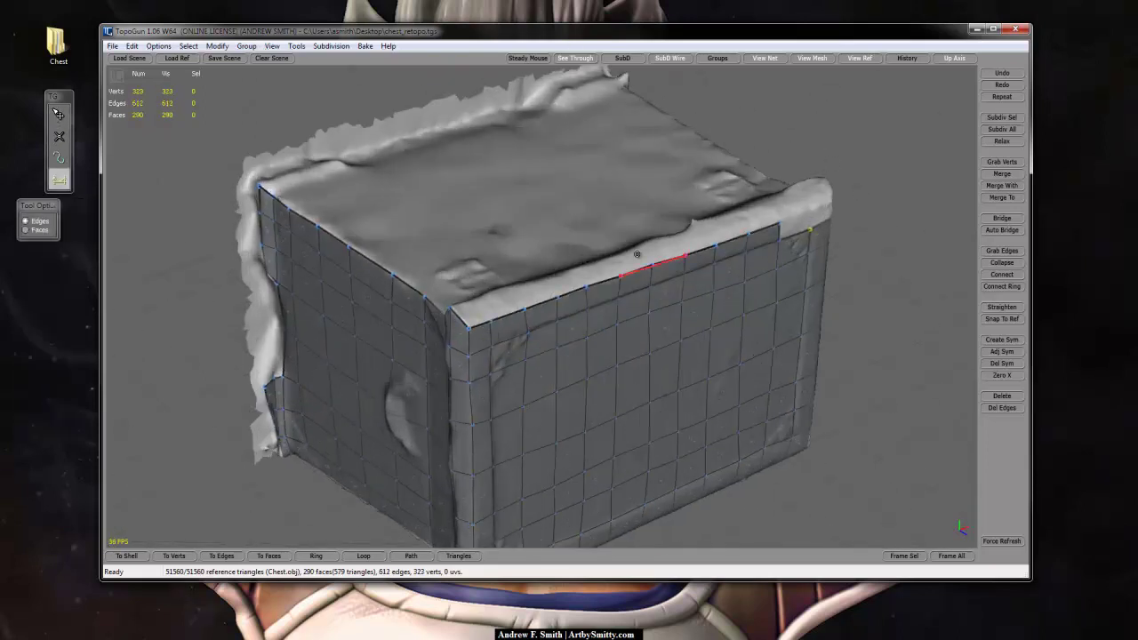
Place a row of vertices along the inner edge of the raised rim above the wide face.
alt+drag(791, 293, 622, 298)
key(w)
key(r)
alt+drag(658, 115, 756, 142)
click(500, 410)
click(535, 387)
click(623, 333)
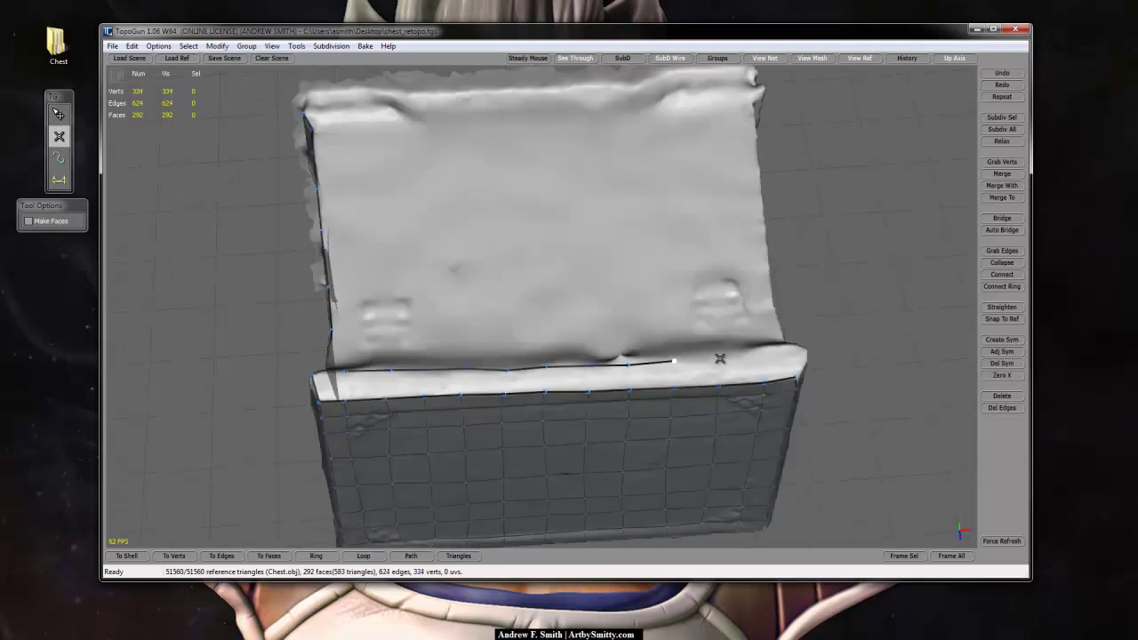
Bridge the raised rim's inner vertex row to the wide face's upper border along its full length.
alt+drag(853, 293, 711, 298)
key(r)
drag(635, 371, 569, 328)
alt+drag(755, 142, 826, 147)
drag(513, 320, 391, 285)
alt+drag(711, 133, 845, 142)
drag(565, 388, 546, 402)
alt+drag(657, 294, 533, 418)
key(q)
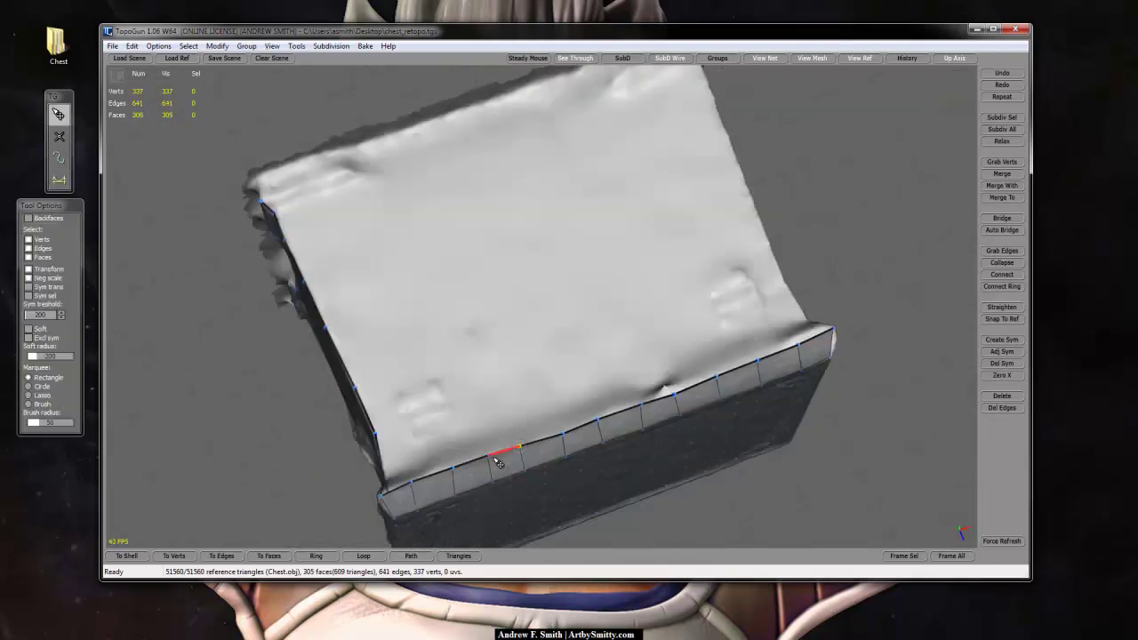
Place a row of vertices across the broad bare face, parallel to the raised rim, and bridge it to the rim's border.
alt+drag(677, 396, 897, 134)
mouse_move(681, 261)
alt+mouse_down()
mouse_move(944, 263)
mouse_move(976, 300)
mouse_move(815, 272)
mouse_move(889, 284)
alt+mouse_up()
key(w)
click(784, 272)
click(650, 158)
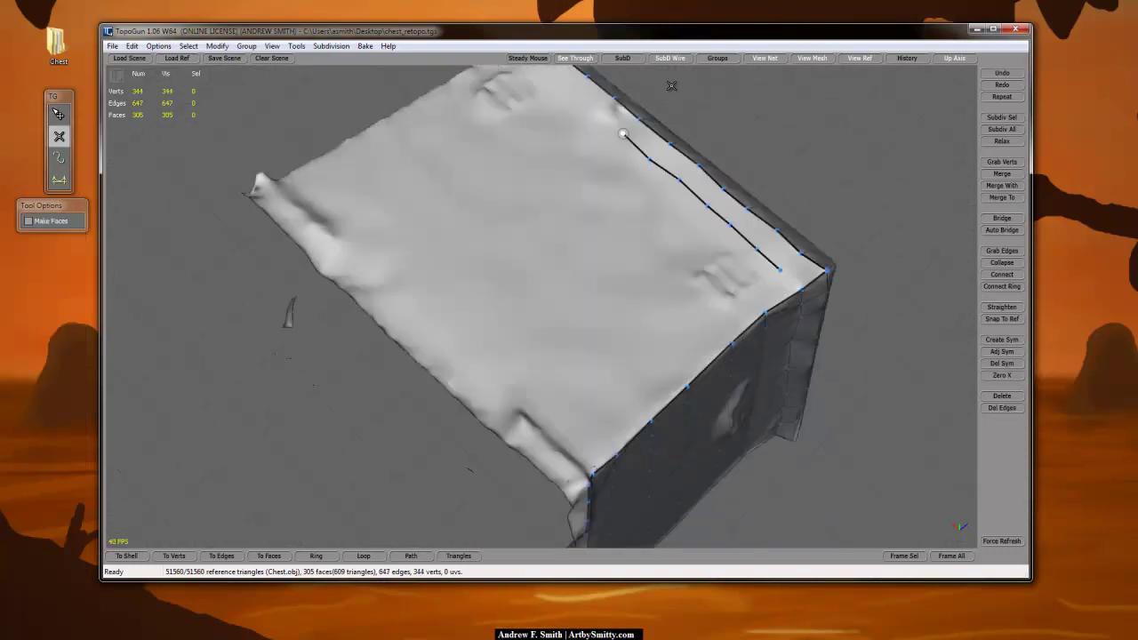
alt+drag(650, 158, 400, 178)
click(331, 275)
key(r)
mouse_move(308, 304)
mouse_down()
mouse_move(444, 122)
mouse_move(494, 209)
mouse_up()
drag(494, 210, 556, 144)
key(q)
Place a row of vertices along the broad face's lower margin and bridge it to the existing border below.
mouse_move(515, 188)
alt+mouse_down()
mouse_move(419, 260)
mouse_move(382, 405)
alt+mouse_up()
key(w)
click(374, 343)
key(q)
mouse_move(373, 343)
alt+mouse_down()
mouse_move(458, 192)
mouse_move(568, 240)
alt+mouse_up()
key(w)
click(647, 350)
click(409, 347)
drag(390, 369, 669, 361)
Add vertices around the corner opposite the completed rim and bridge them to the neighbouring edges.
key(q)
alt+drag(808, 307, 773, 169)
key(w)
key(q)
alt+drag(490, 124, 471, 294)
key(w)
click(339, 400)
click(354, 393)
click(349, 417)
key(r)
alt+drag(325, 460, 361, 457)
key(r)
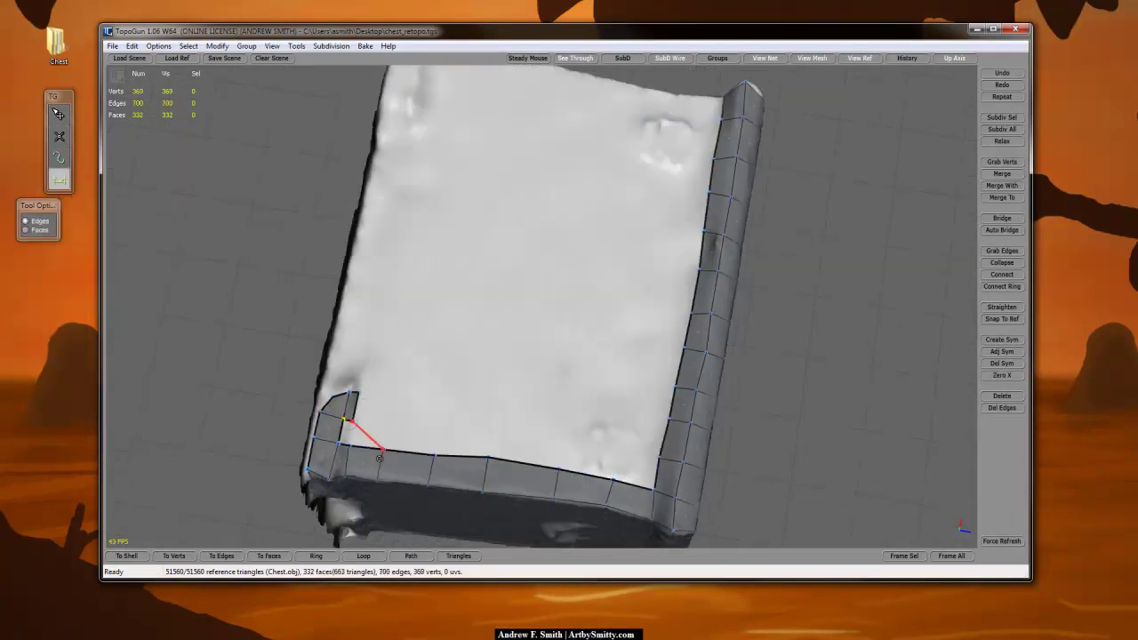
Place two more vertex rows across the broad face above the lower strip and bridge each to the row below.
key(w)
click(627, 478)
click(567, 470)
click(444, 454)
click(403, 453)
key(r)
key(w)
click(637, 445)
key(r)
Nudge the vertices of the newly bridged rows near the rim to even out the quads.
key(q)
alt+drag(658, 449, 651, 432)
drag(658, 467, 649, 467)
drag(600, 469, 594, 467)
drag(604, 439, 593, 439)
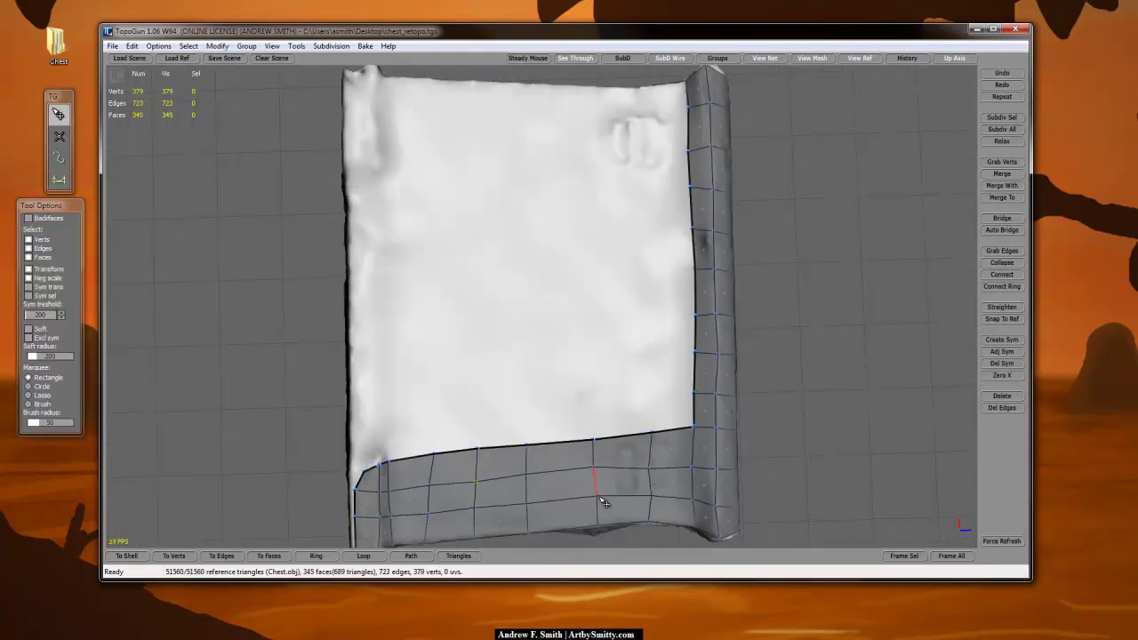
Place a column of vertices alongside the raised rim and bridge it to the rim's inner border.
alt+drag(752, 322, 755, 335)
key(w)
key(r)
Place a vertex row across the open face just above the bridged rows and bridge it to their upper border.
key(w)
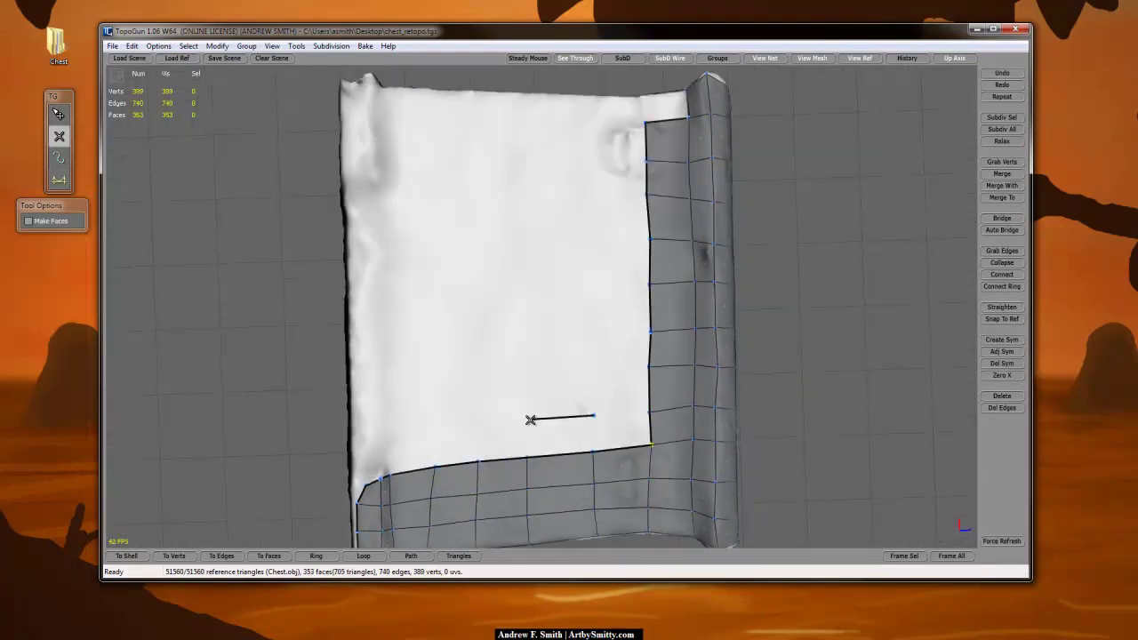
click(529, 420)
click(391, 432)
key(r)
Place a second vertex column beside the one next to the rim and bridge the two columns.
key(w)
click(587, 127)
key(r)
Place the next vertex row across the open face and bridge it to the lower grid.
key(w)
click(532, 375)
click(478, 382)
click(438, 385)
click(392, 386)
key(r)
drag(401, 412, 562, 397)
Place further vertex columns up the middle of the open face and bridge them to the grid beside the rim.
key(w)
click(472, 299)
click(475, 340)
key(r)
drag(503, 360, 559, 168)
Adjust the vertices along the grid's open edge and beside the notch to straighten the columns.
key(q)
drag(469, 340, 476, 338)
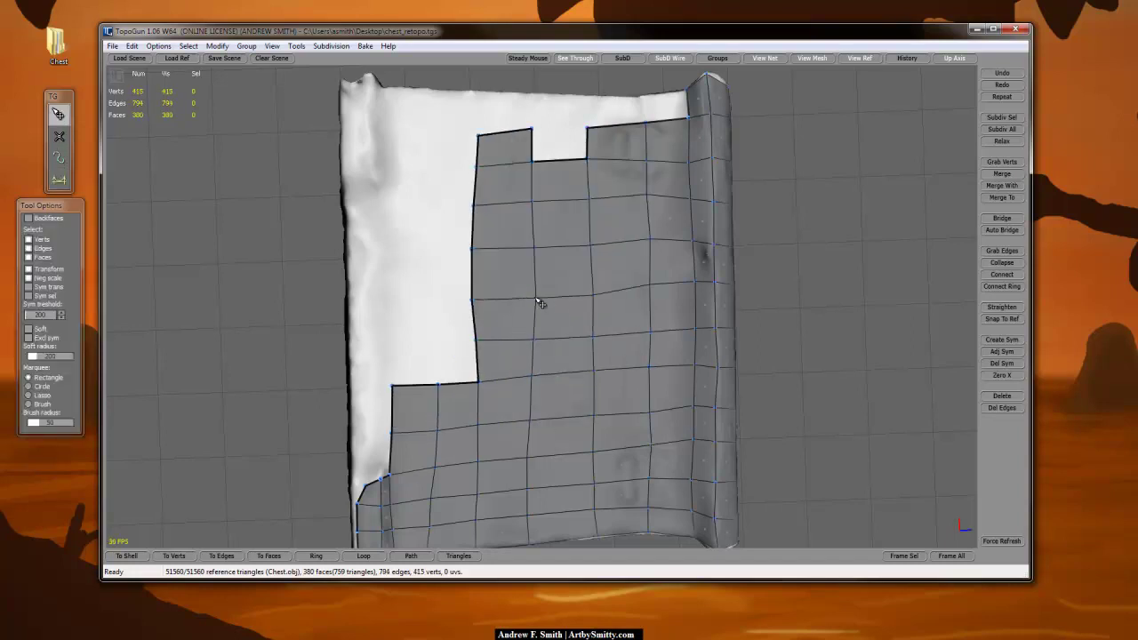
alt+drag(751, 246, 745, 254)
click(654, 246)
drag(582, 163, 582, 166)
double_click(530, 177)
drag(471, 174, 467, 176)
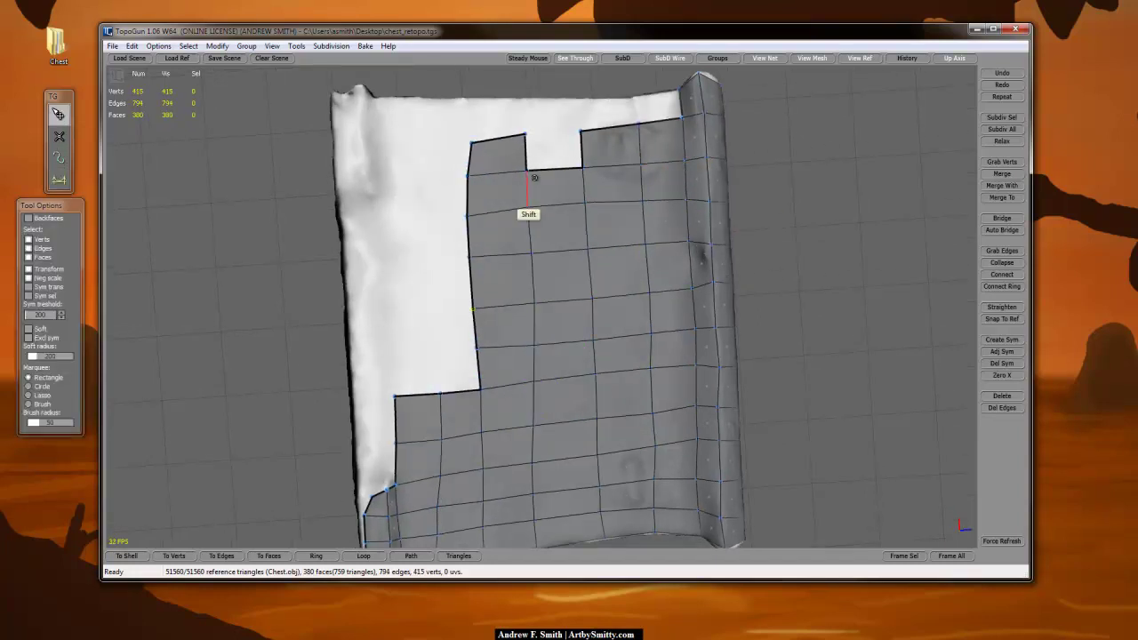
Bridge the notch closed, place two vertex columns over the remaining bare area and bridge them to the grid.
key(r)
click(552, 152)
key(w)
click(432, 353)
click(431, 313)
click(388, 313)
click(389, 353)
click(394, 395)
key(r)
drag(387, 236, 474, 140)
Nudge several interior vertices of the broad face's grid so the quads are evenly spaced.
key(q)
drag(429, 219, 429, 227)
drag(583, 204, 585, 210)
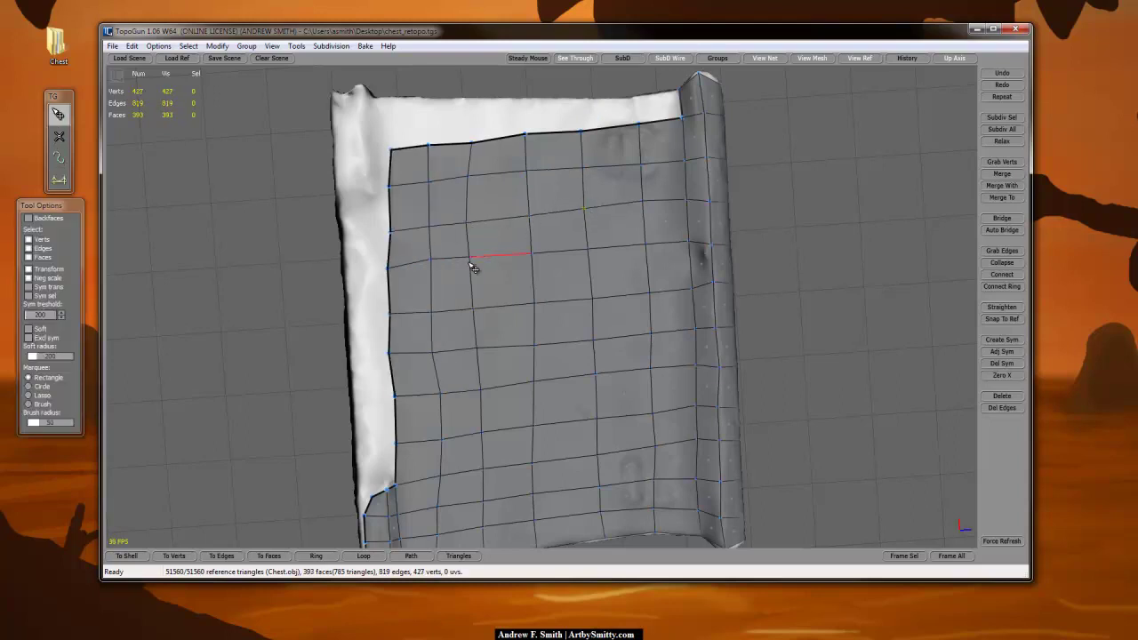
drag(429, 260, 431, 265)
drag(432, 352, 434, 355)
drag(476, 347, 478, 351)
drag(472, 261, 473, 265)
Place four vertices along the broad face's remaining bare end strip and bridge them to the grid.
alt+drag(836, 235, 652, 471)
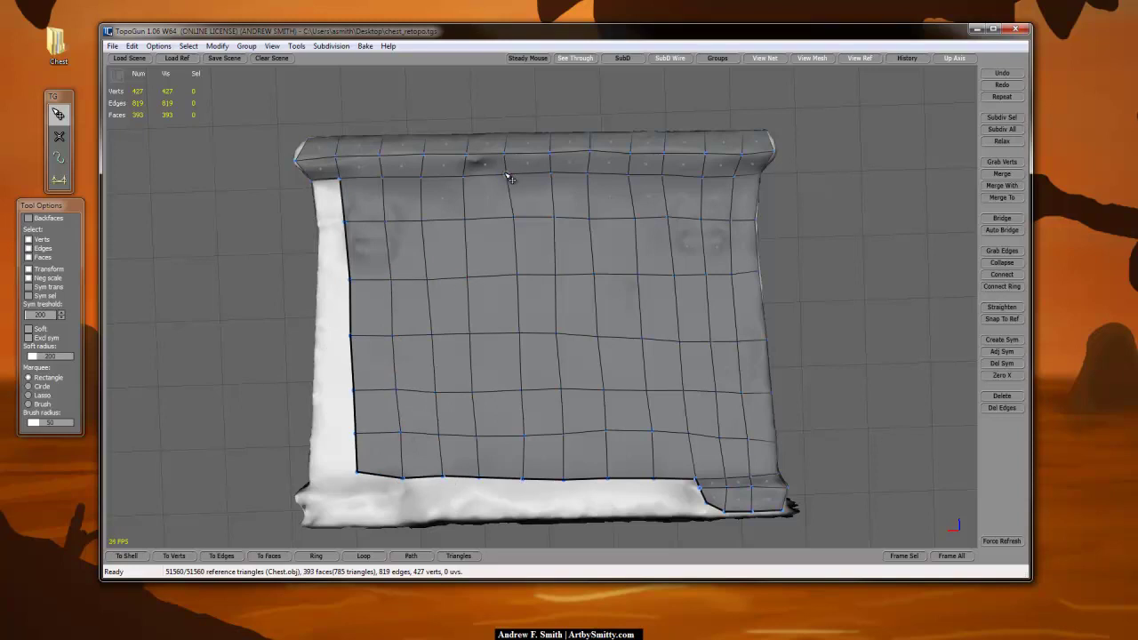
alt+drag(773, 159, 484, 391)
key(w)
click(518, 358)
click(576, 362)
click(619, 367)
click(664, 371)
key(r)
click(711, 425)
mouse_move(711, 425)
alt+mouse_down()
mouse_move(671, 446)
mouse_move(725, 431)
mouse_move(718, 412)
alt+mouse_up()
Move the vertices near the newly filled end strip to even out the spacing of the rows.
drag(718, 413, 723, 434)
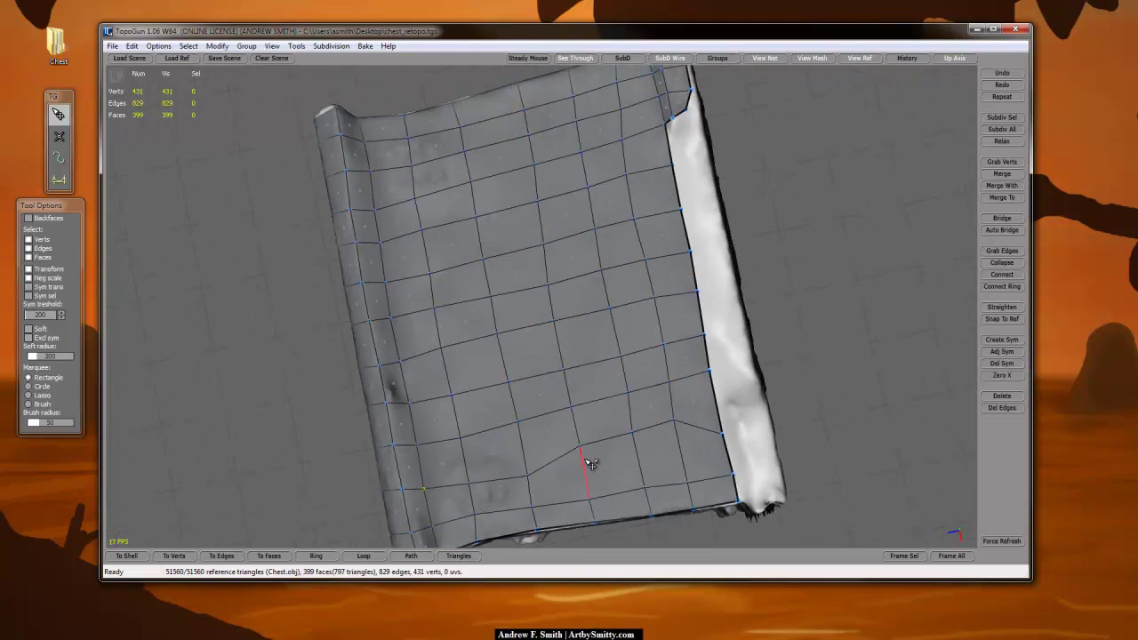
drag(626, 395, 627, 420)
drag(570, 406, 577, 430)
drag(519, 421, 521, 438)
click(463, 444)
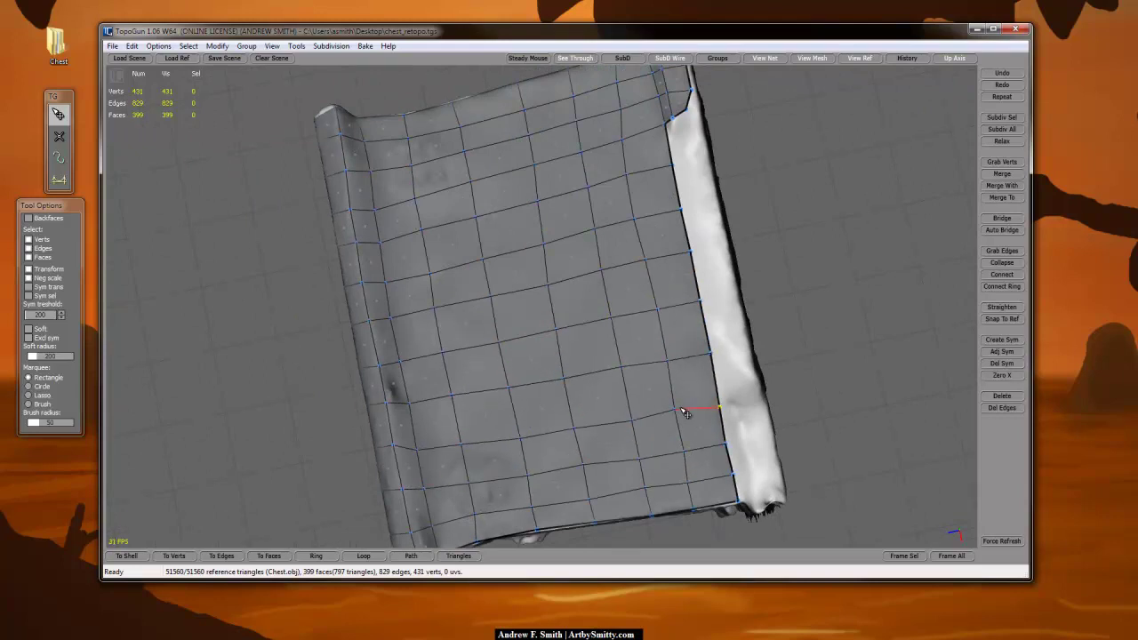
click(584, 464)
Place two adjacent lines of three vertices near the adjoining corner and bridge them to the surrounding edges.
alt+drag(584, 463, 756, 244)
key(w)
click(732, 407)
click(741, 435)
click(746, 475)
click(772, 464)
click(767, 434)
click(755, 405)
key(r)
key(q)
click(745, 432)
Place two vertex columns on the chest's side face beside the rim and bridge them to the rim's border.
key(w)
click(480, 304)
click(480, 270)
click(480, 233)
click(481, 185)
click(481, 136)
click(541, 144)
click(541, 105)
key(r)
drag(511, 111, 516, 321)
Place two more vertex columns across the middle of the side face and bridge them to the existing columns.
key(w)
alt+drag(800, 209, 742, 276)
click(541, 358)
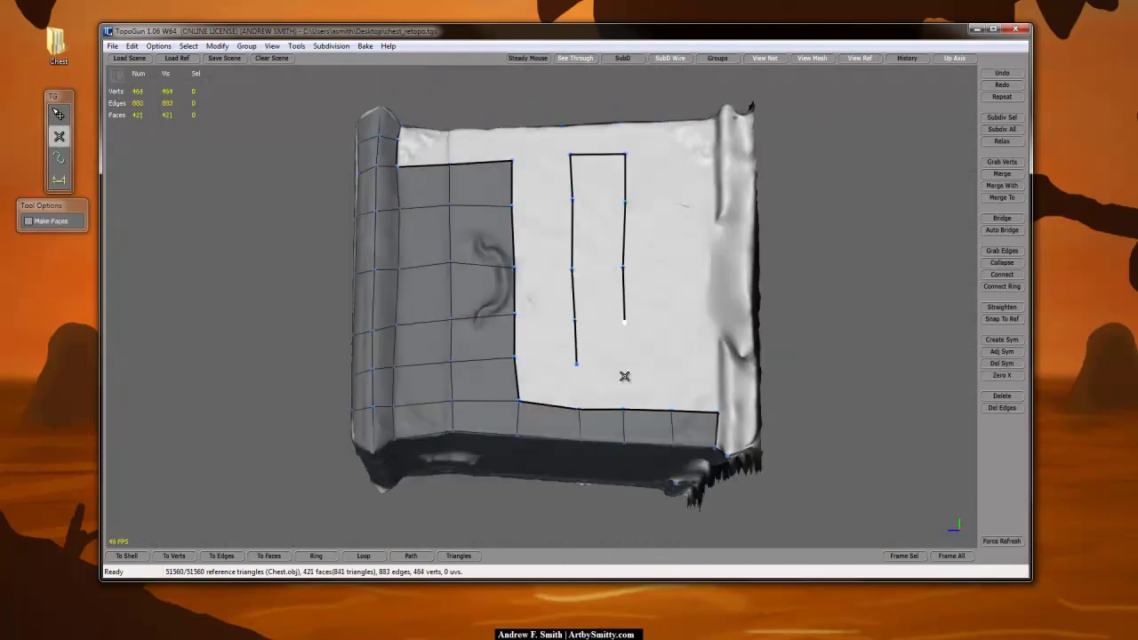
click(625, 321)
click(624, 372)
key(r)
drag(601, 368, 540, 167)
Add vertices toward the side face's far rim and bridge them to the middle columns.
key(q)
key(w)
click(716, 374)
click(717, 336)
click(665, 208)
click(665, 269)
key(r)
drag(665, 233, 686, 351)
Adjust the side face's interior vertices and its upper vertex row to even out the quads.
key(q)
alt+drag(919, 286, 916, 313)
click(524, 396)
drag(523, 349, 524, 355)
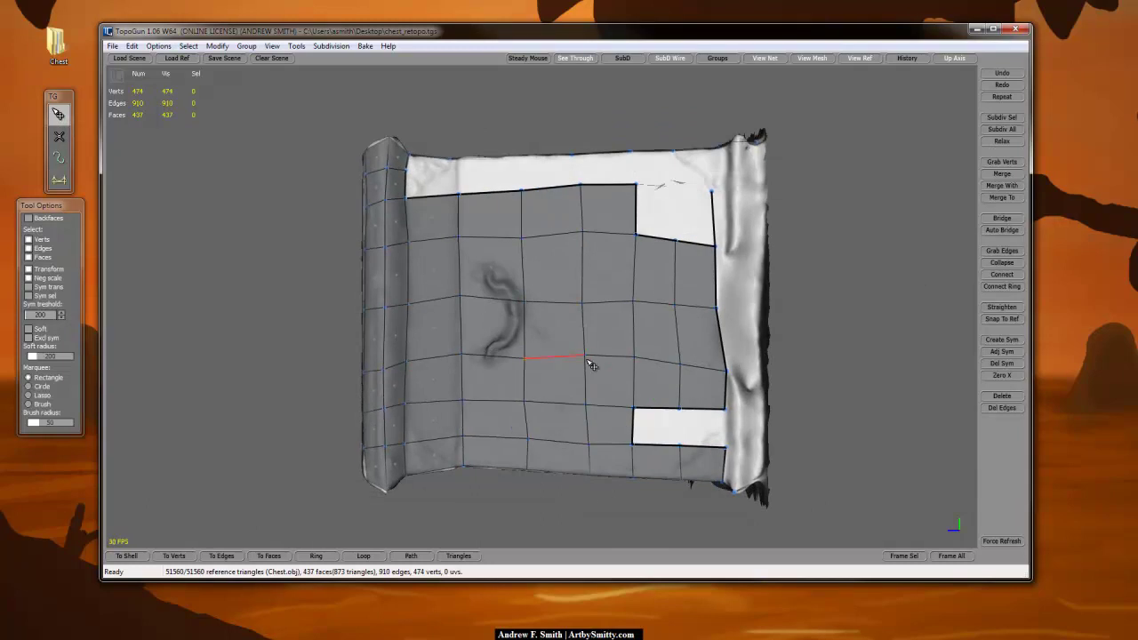
drag(711, 192, 720, 197)
drag(636, 185, 635, 196)
drag(580, 185, 578, 192)
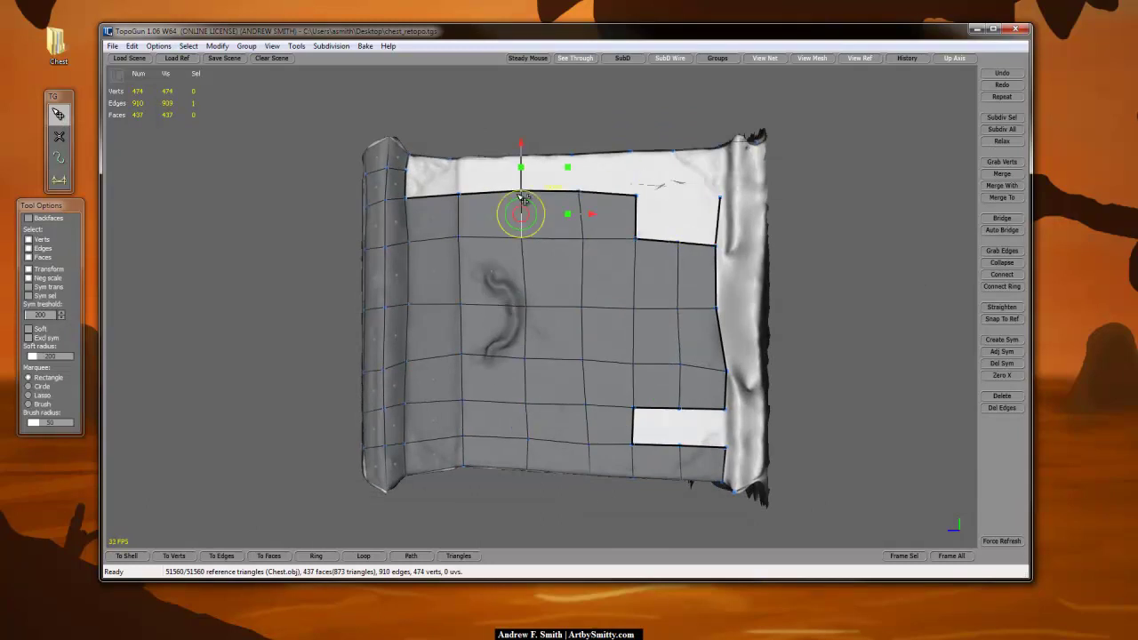
Bridge the side face's upper vertex row to the border of the adjoining face above.
alt+drag(677, 313, 663, 382)
key(r)
drag(574, 250, 579, 289)
key(q)
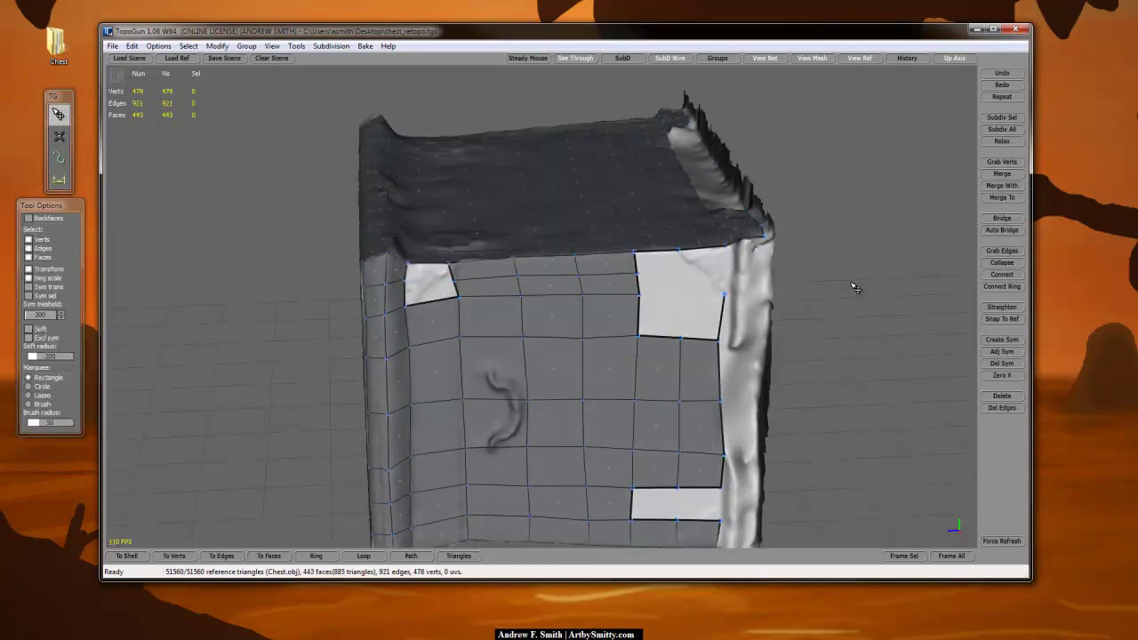
Connect the vertices around the open gap at the side face's upper corner and even out its upper vertex row.
click(1007, 274)
alt+drag(663, 382, 677, 313)
drag(499, 206, 500, 216)
drag(437, 205, 436, 216)
drag(615, 247, 615, 250)
drag(659, 251, 659, 255)
drag(697, 255, 703, 260)
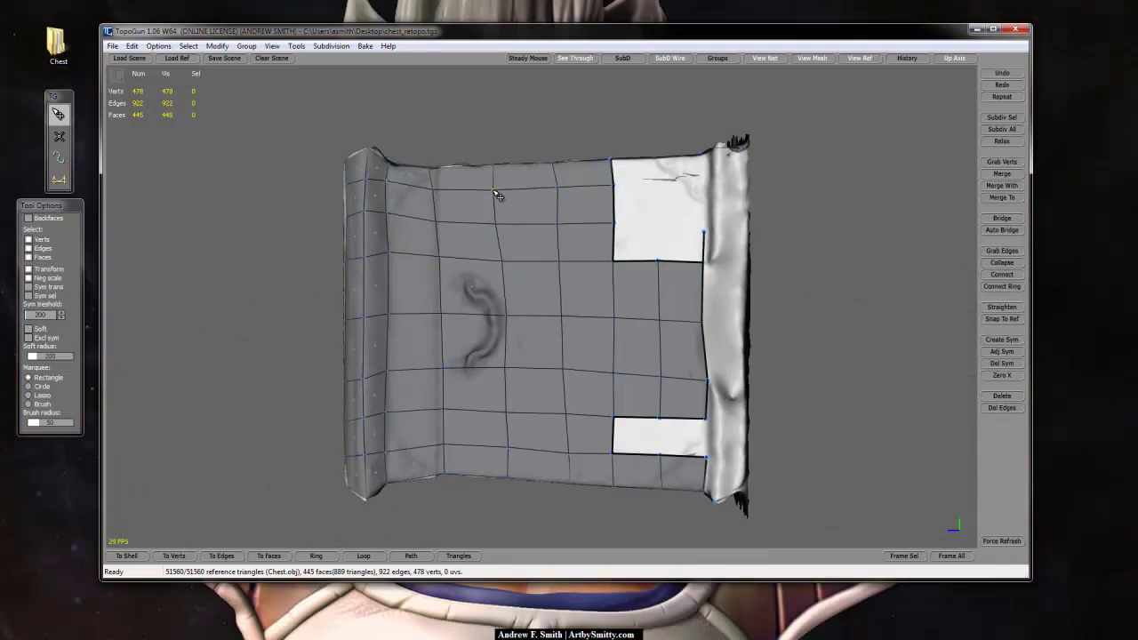
Place two vertices down the middle of the side face's remaining upper gap and bridge them to the surrounding border.
key(w)
click(655, 223)
click(655, 184)
key(r)
Place a column of three vertices on the reference's base rim beside the side face and bridge them into quads.
alt+drag(688, 198, 774, 317)
key(w)
click(684, 318)
click(684, 295)
click(686, 262)
key(r)
alt+drag(686, 261, 649, 311)
key(q)
Add two more vertices along the base foot and bridge them to the neighbouring mesh border.
alt+drag(782, 338, 805, 205)
key(w)
alt+drag(711, 391, 716, 355)
click(769, 372)
click(769, 331)
key(r)
click(761, 389)
key(q)
Add one more vertex at the base corner and bridge it to close the remaining gap.
alt+drag(755, 312, 800, 254)
key(w)
click(702, 308)
key(r)
click(696, 263)
key(q)
Examine the low-poly mesh from all sides for gaps, hiding the reference model to view the mesh alone.
alt+drag(696, 263, 720, 395)
right_drag(722, 395, 860, 189)
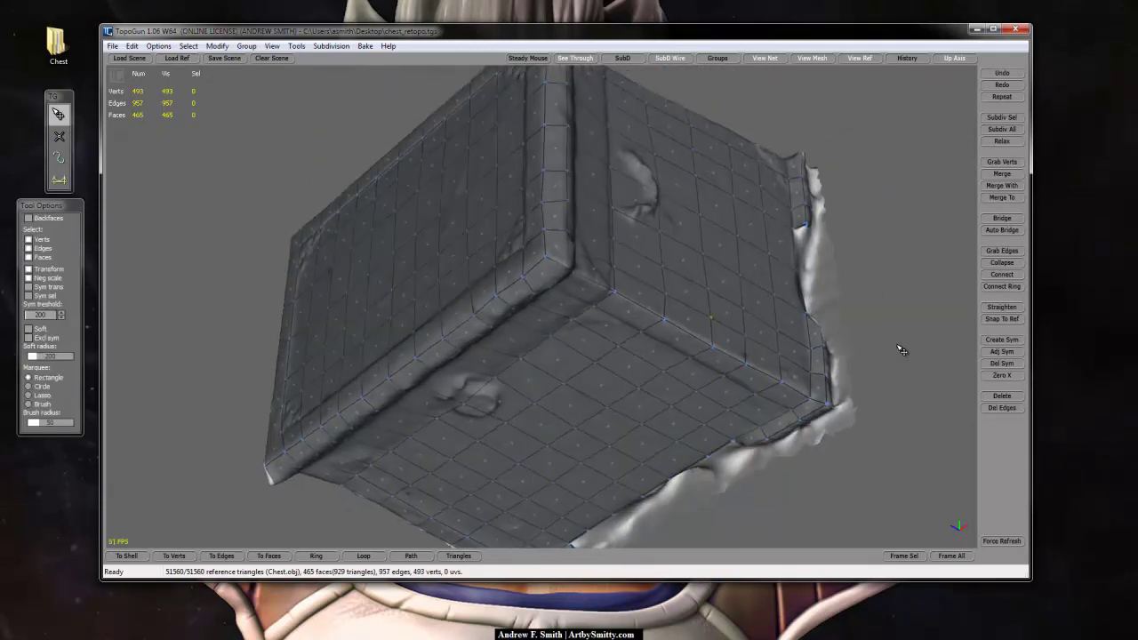
alt+drag(900, 344, 896, 351)
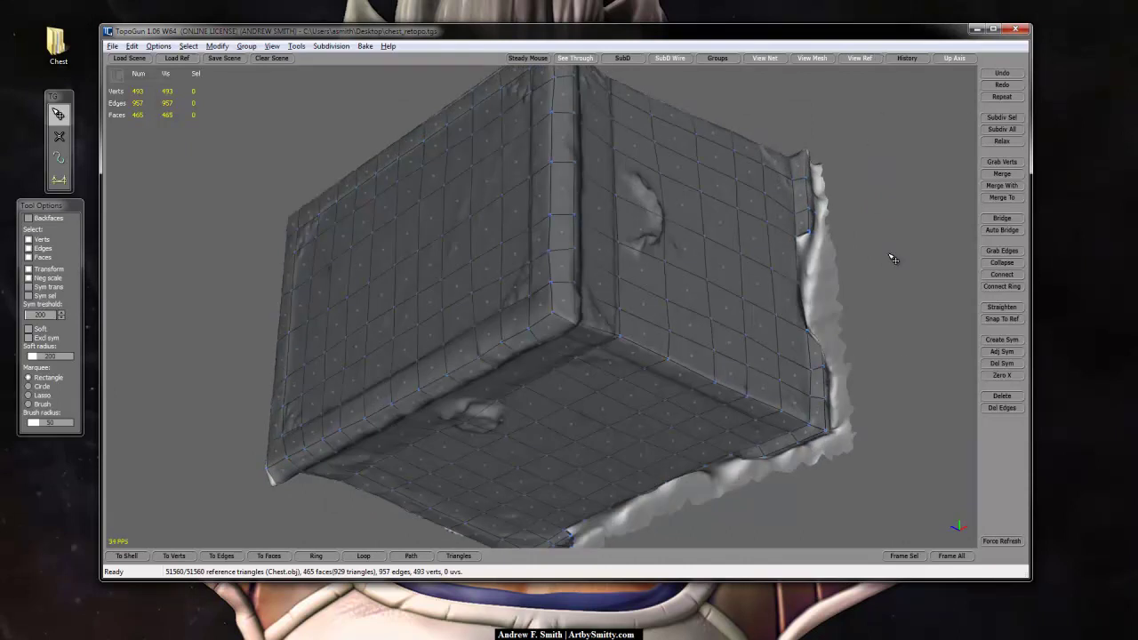
alt+right_drag(892, 259, 875, 168)
alt+drag(791, 234, 845, 161)
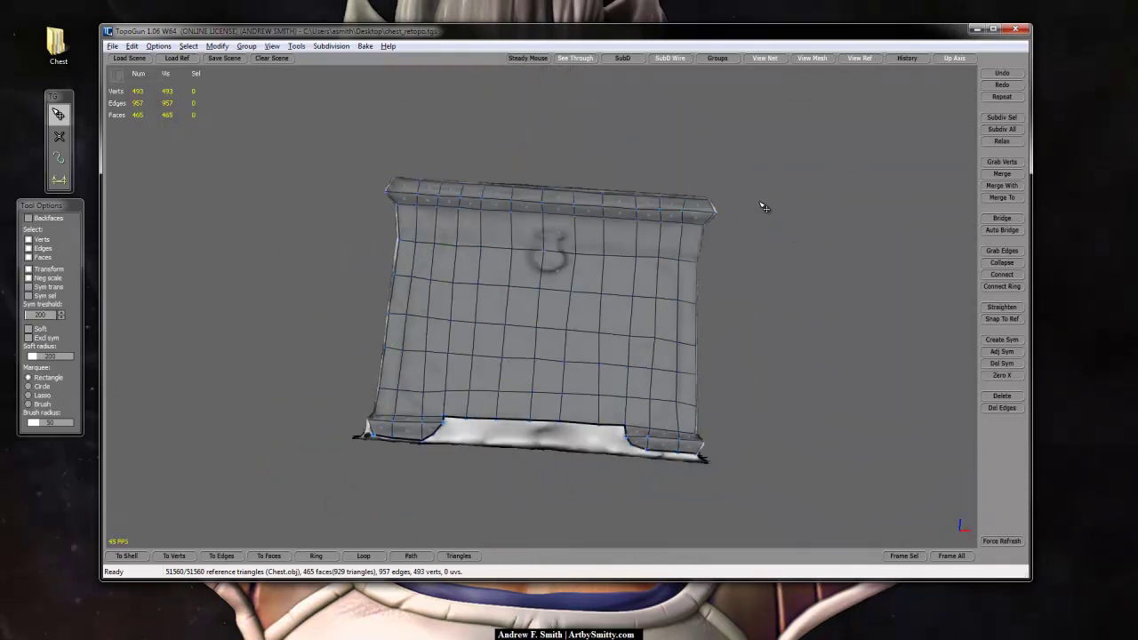
right_drag(770, 204, 705, 147)
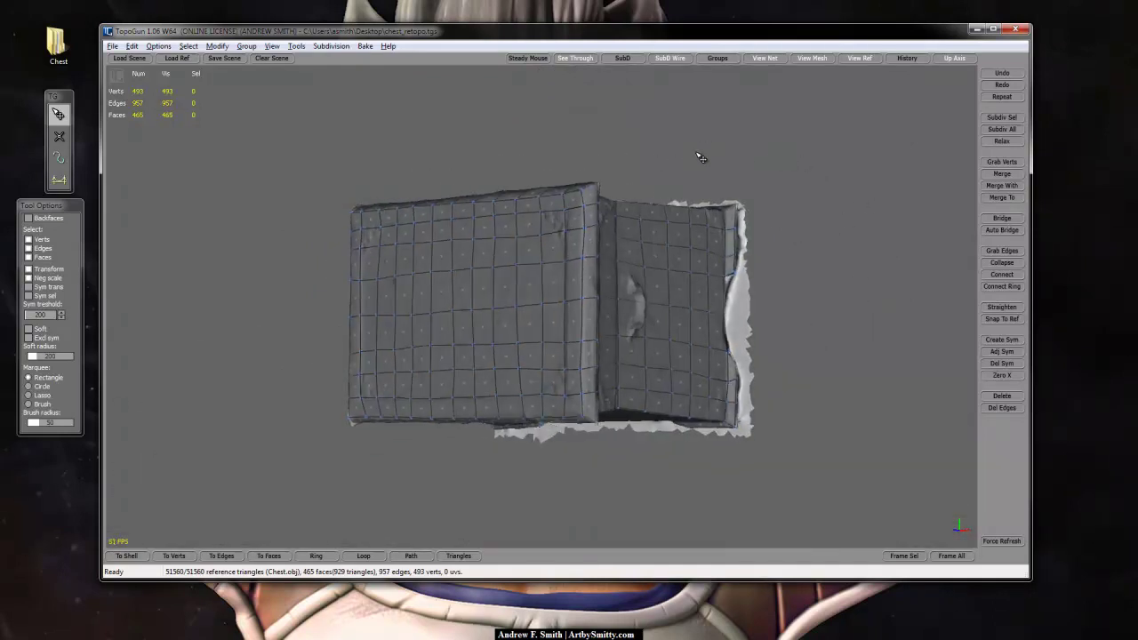
right_drag(743, 264, 812, 183)
click(855, 62)
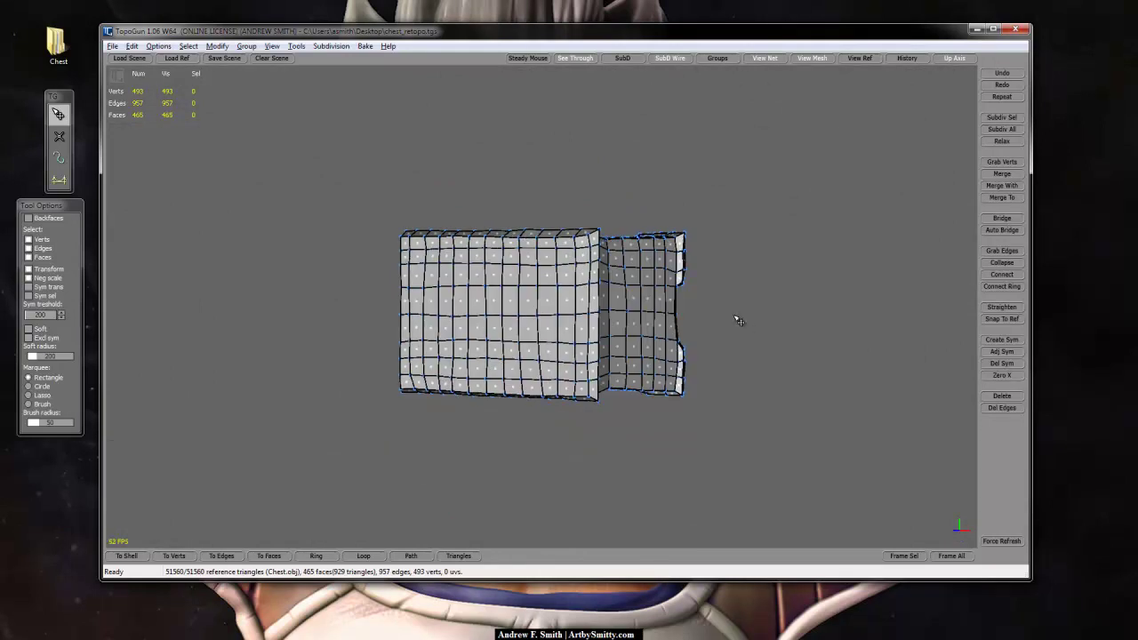
alt+drag(803, 258, 866, 290)
middle_drag(836, 287, 770, 242)
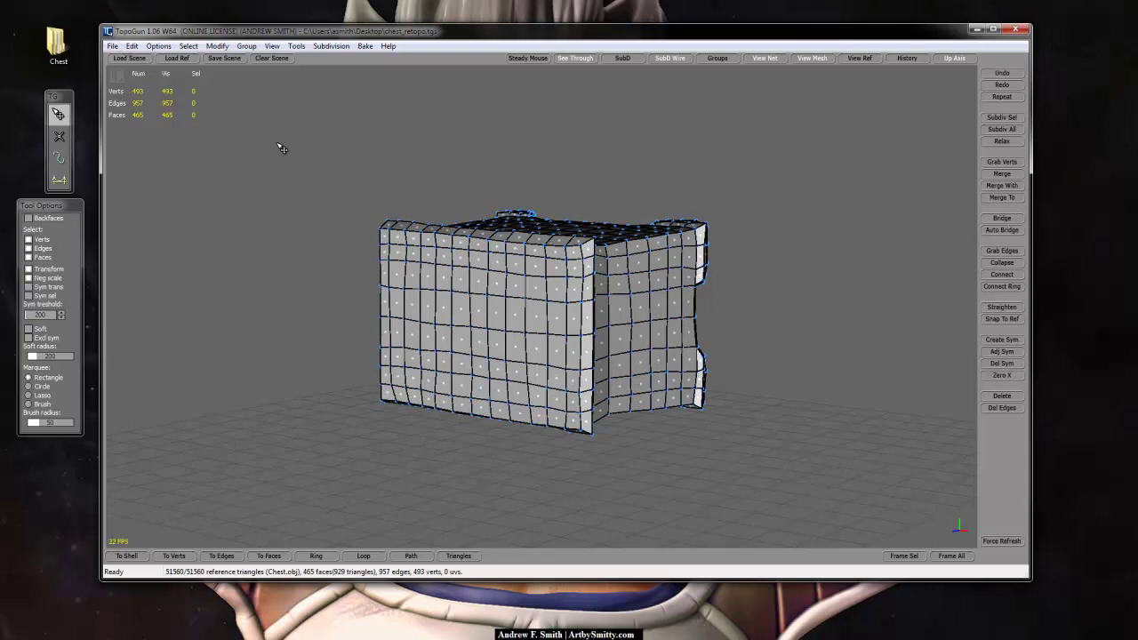
Save the scene to the Desktop as chest_retopo in Alias OBJ format and close TopoGun.
click(113, 46)
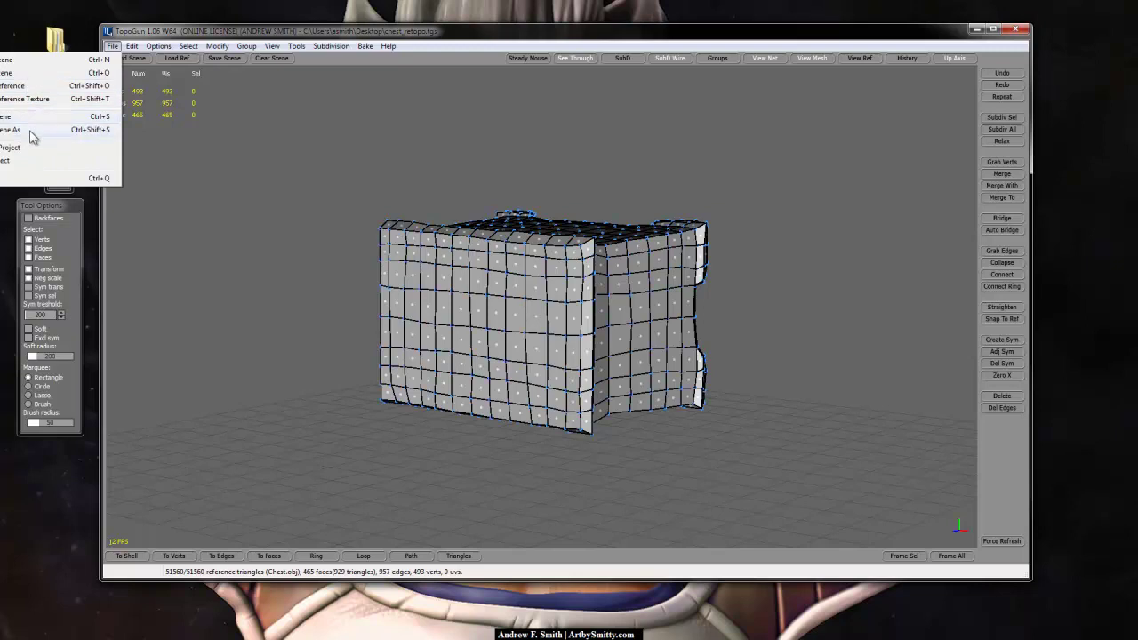
click(31, 130)
click(456, 291)
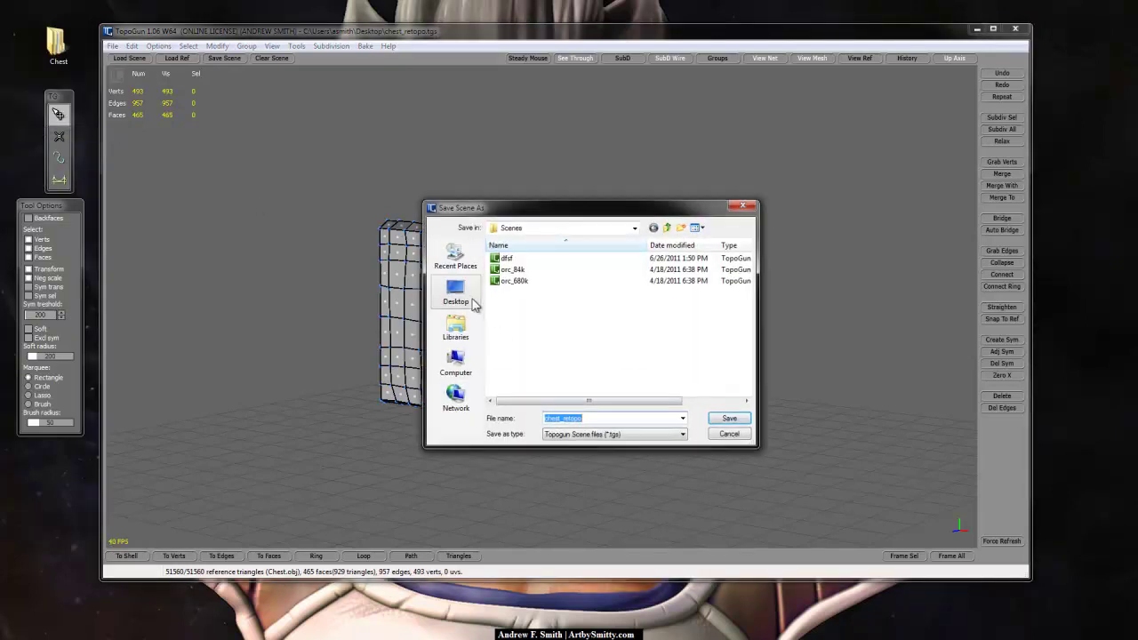
click(610, 450)
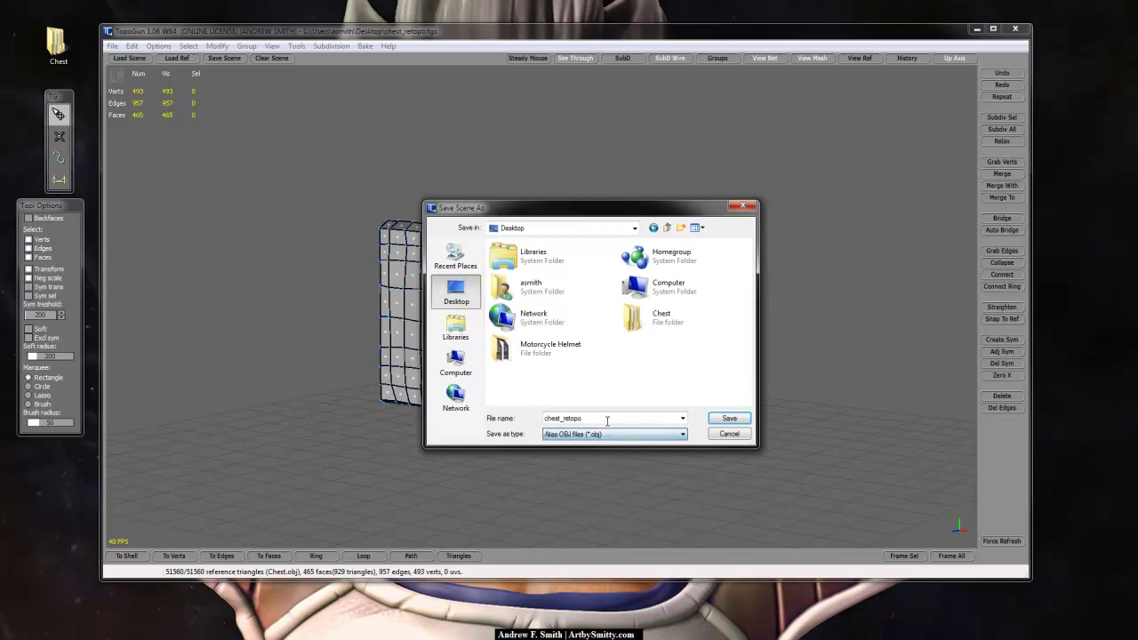
click(713, 422)
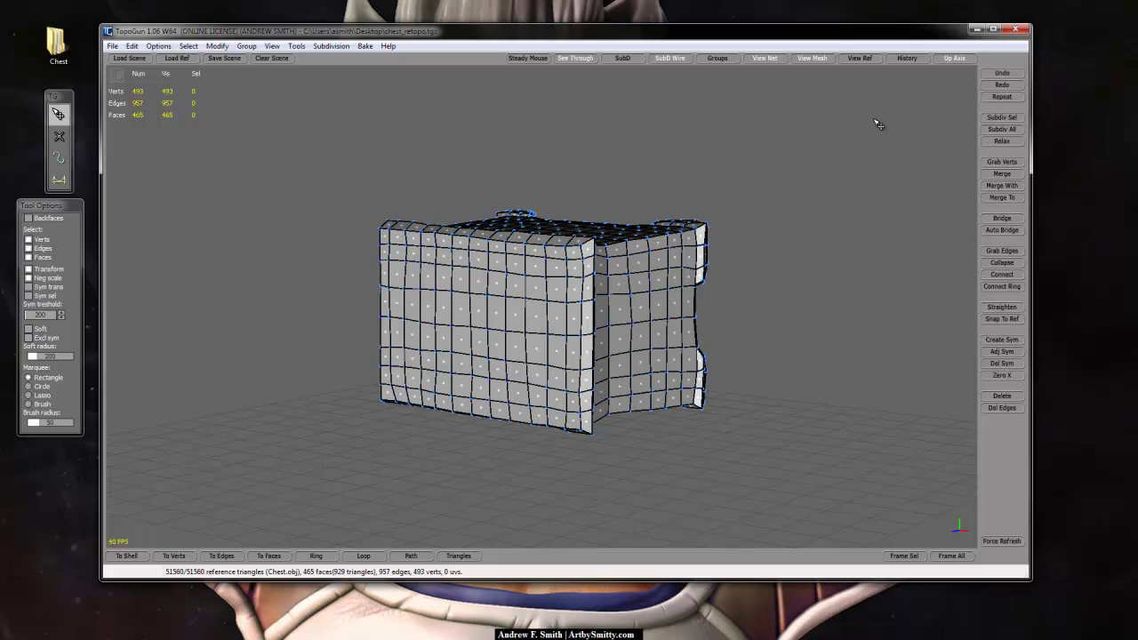
click(1009, 27)
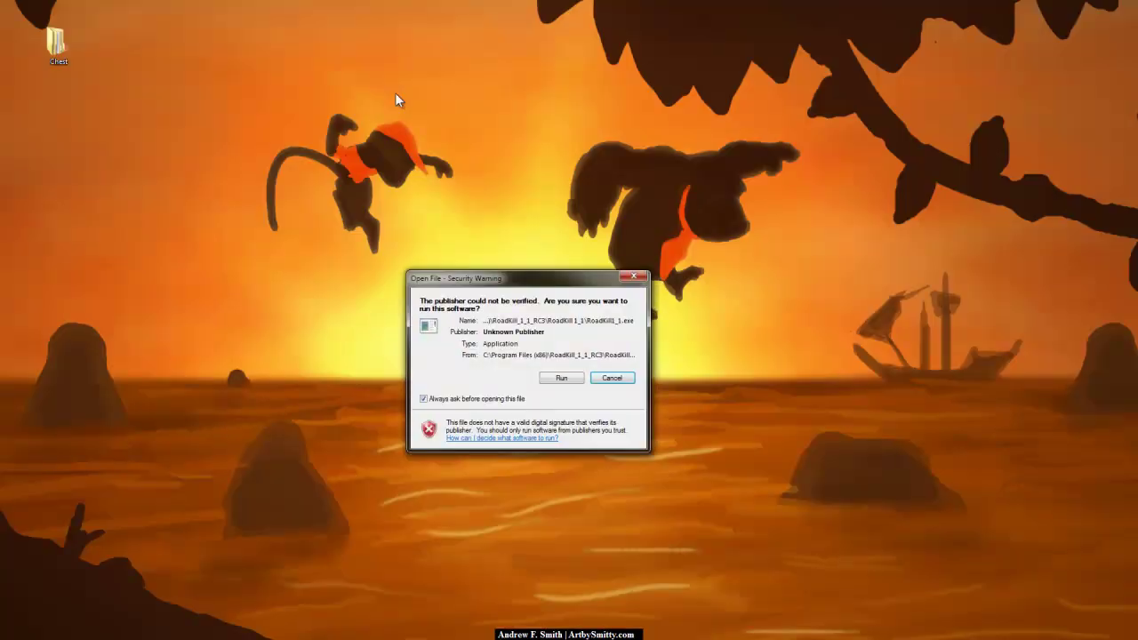
Run RoadKill 1.1 and load the retopologized chest OBJ.
key(alt+r)
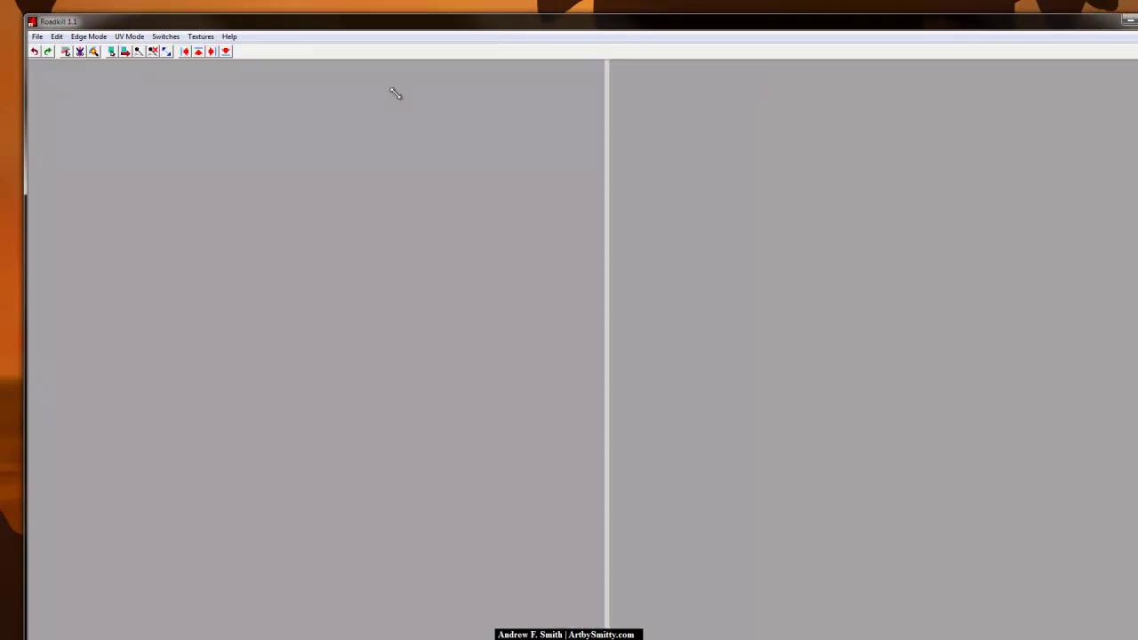
key(alt+f)
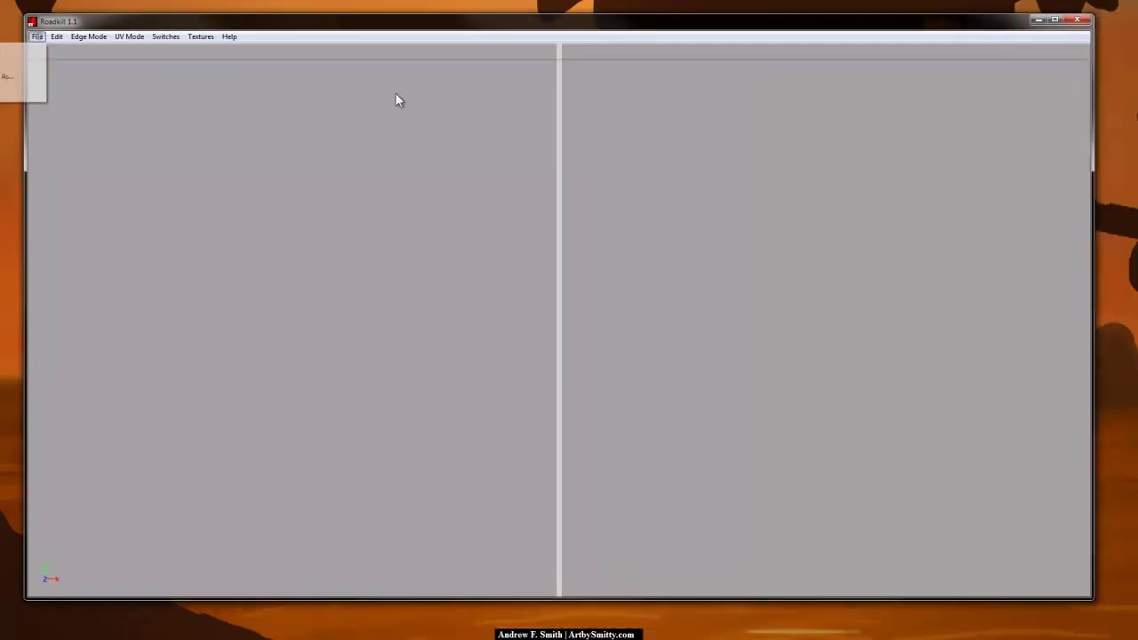
key(Return)
drag(673, 286, 674, 331)
click(503, 334)
key(Return)
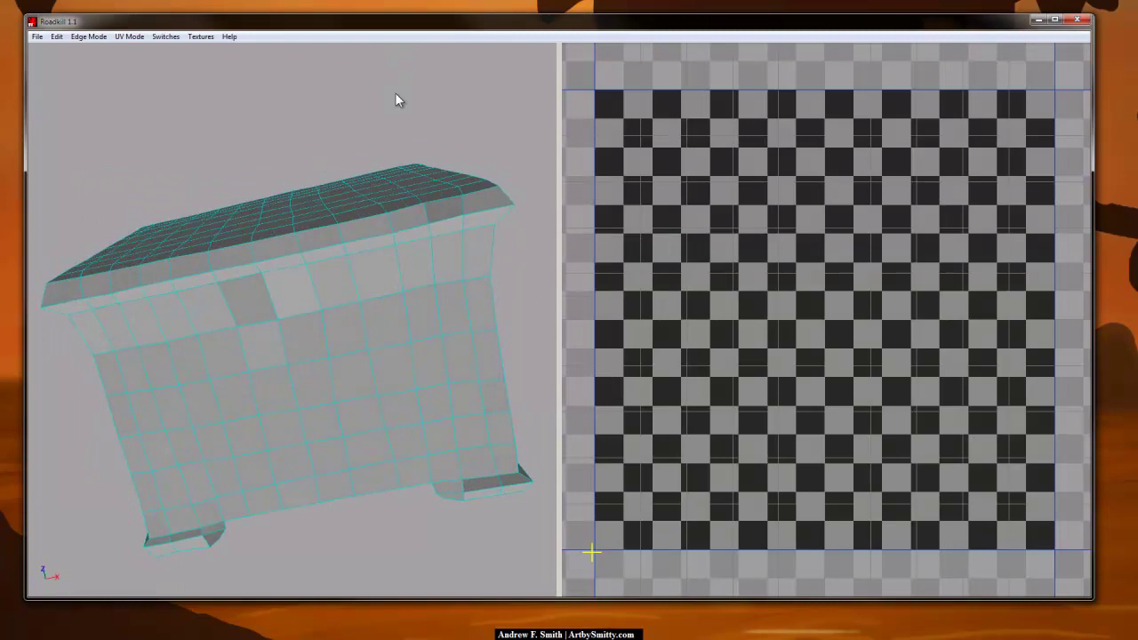
Enter edge selection mode, select the border edges around one end of the chest as seams, and unwrap the UVs.
scroll(394, 92, down, 5)
alt+drag(395, 93, 356, 125)
click(89, 36)
click(82, 51)
mouse_move(91, 150)
mouse_down()
mouse_move(394, 463)
mouse_move(537, 589)
mouse_up()
mouse_move(486, 378)
alt+mouse_down()
mouse_move(473, 389)
mouse_move(320, 364)
alt+mouse_up()
scroll(320, 364, up, 3)
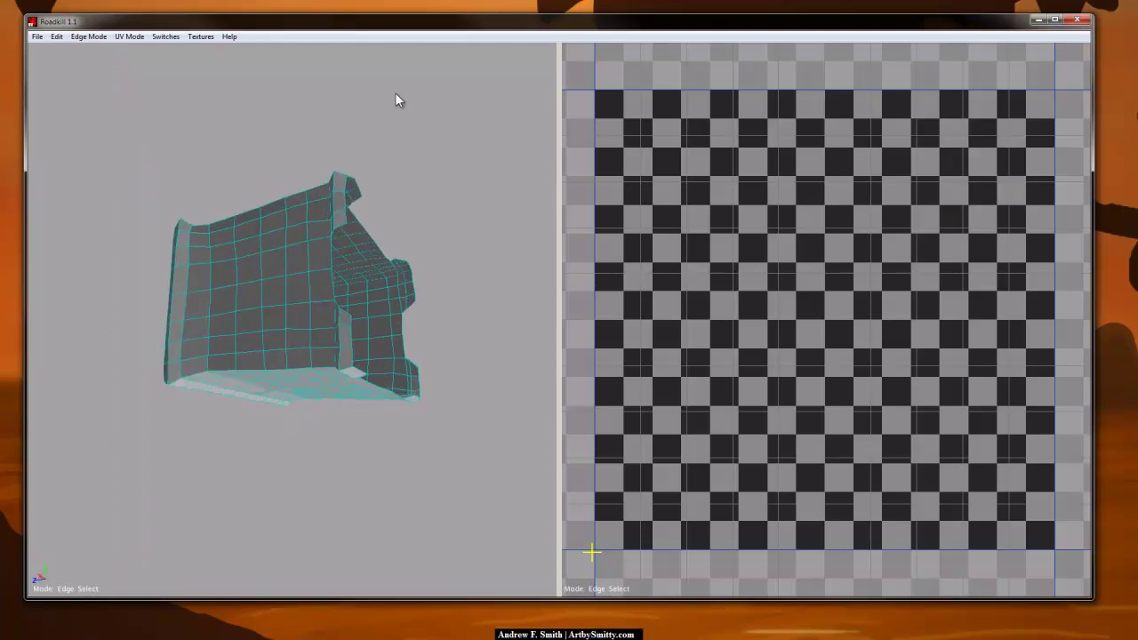
alt+drag(396, 94, 397, 94)
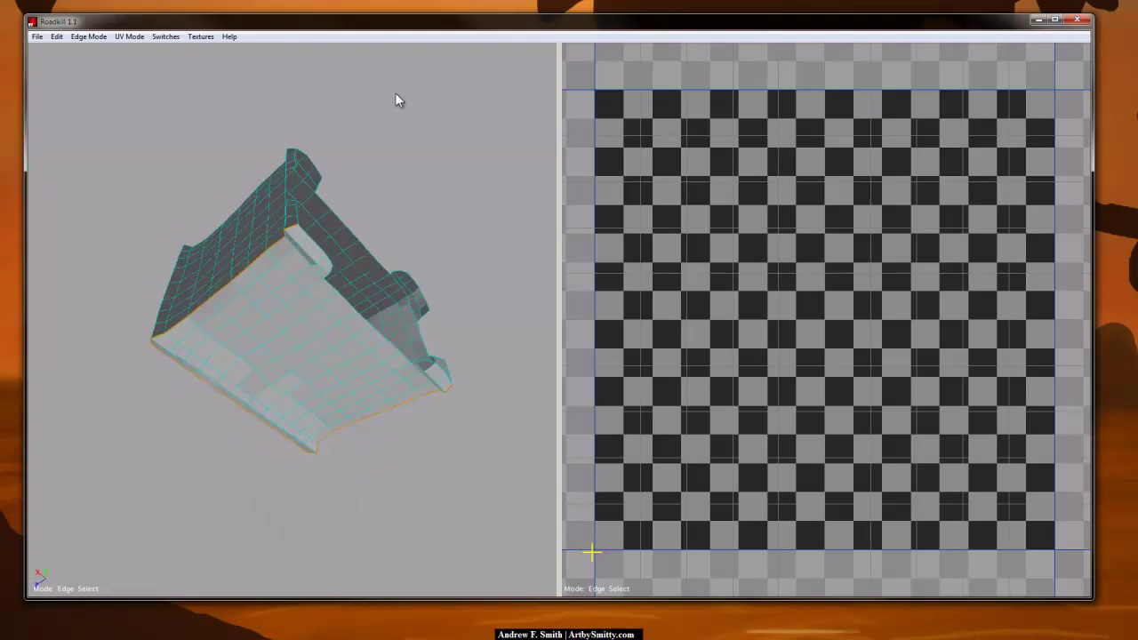
key(c)
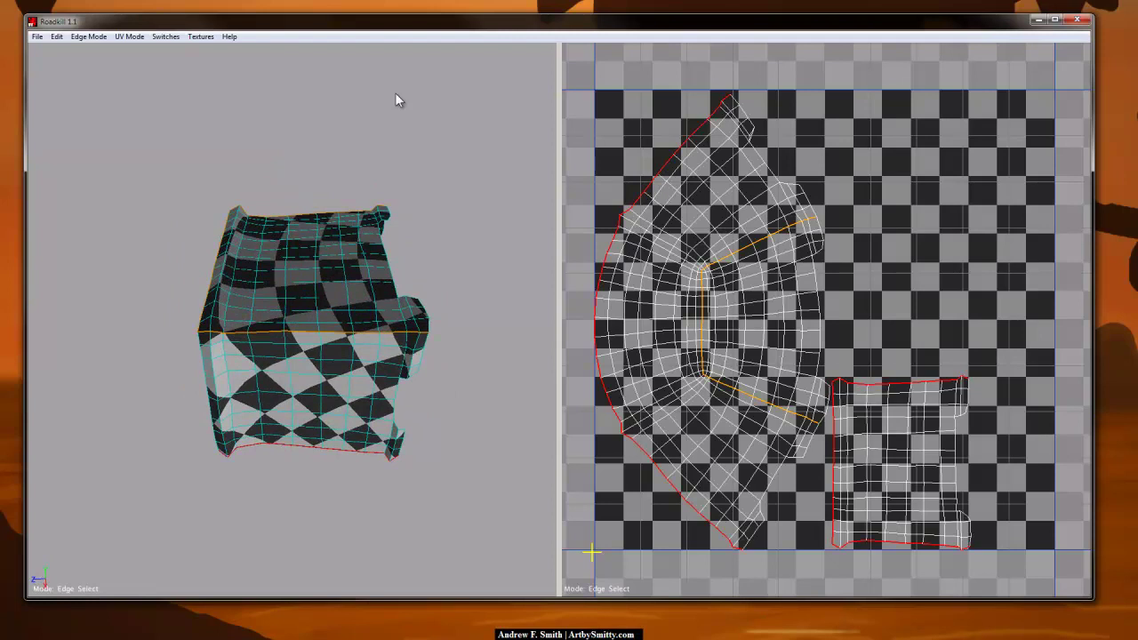
Unwrap again with seams around the opposite end and display the UV stretch on the model.
key(c)
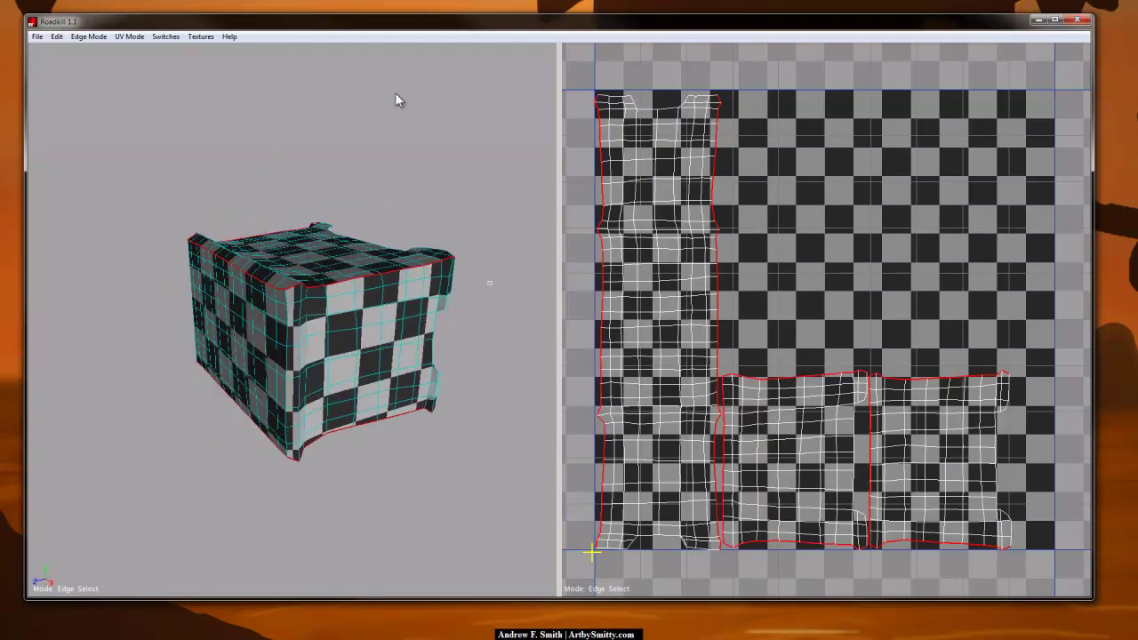
click(201, 37)
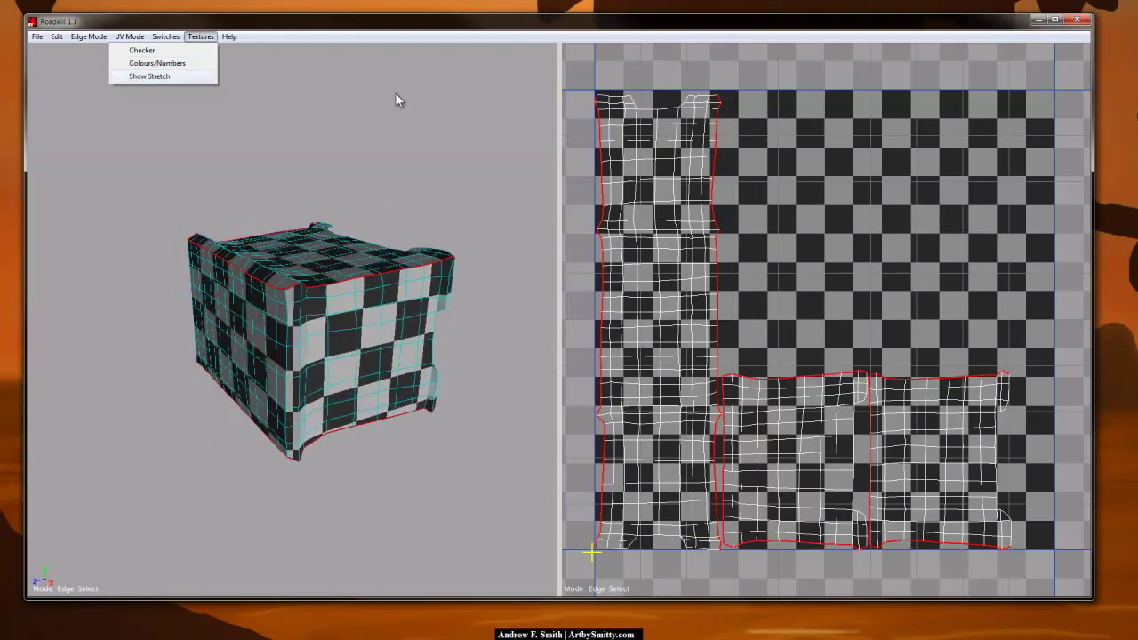
click(149, 76)
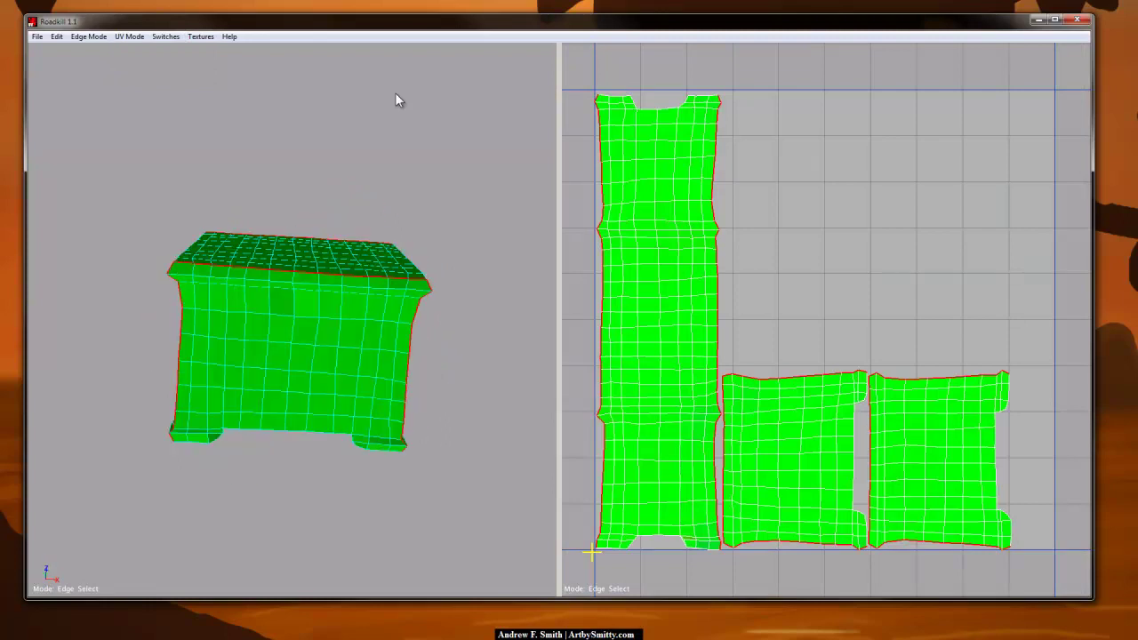
Save the unwrapped chest and close RoadKill.
key(alt+f)
click(25, 63)
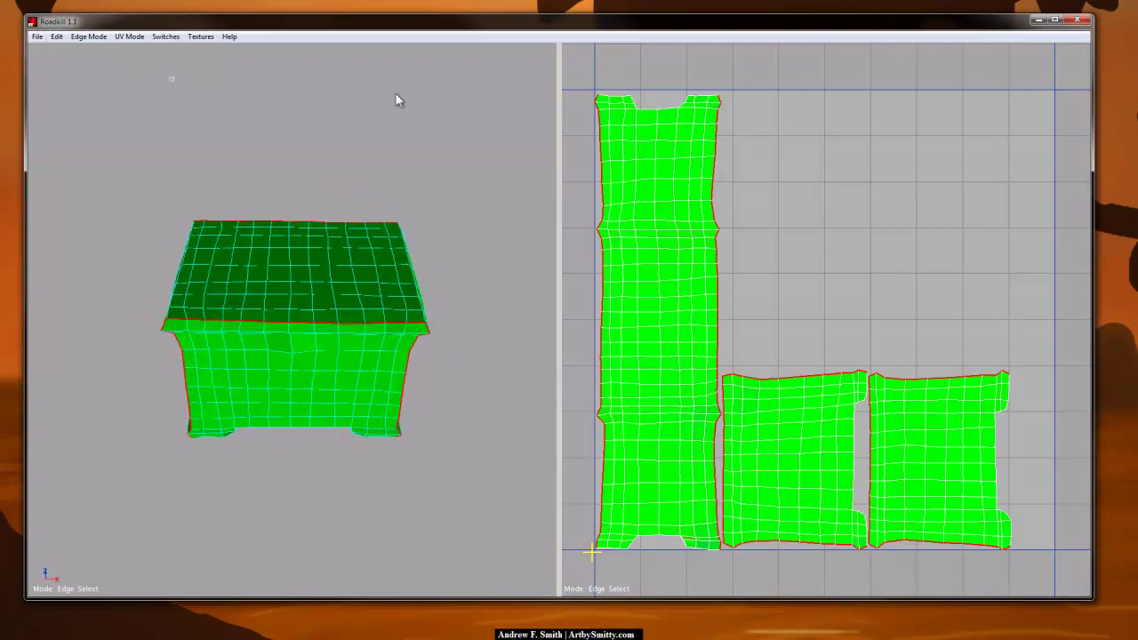
click(1077, 20)
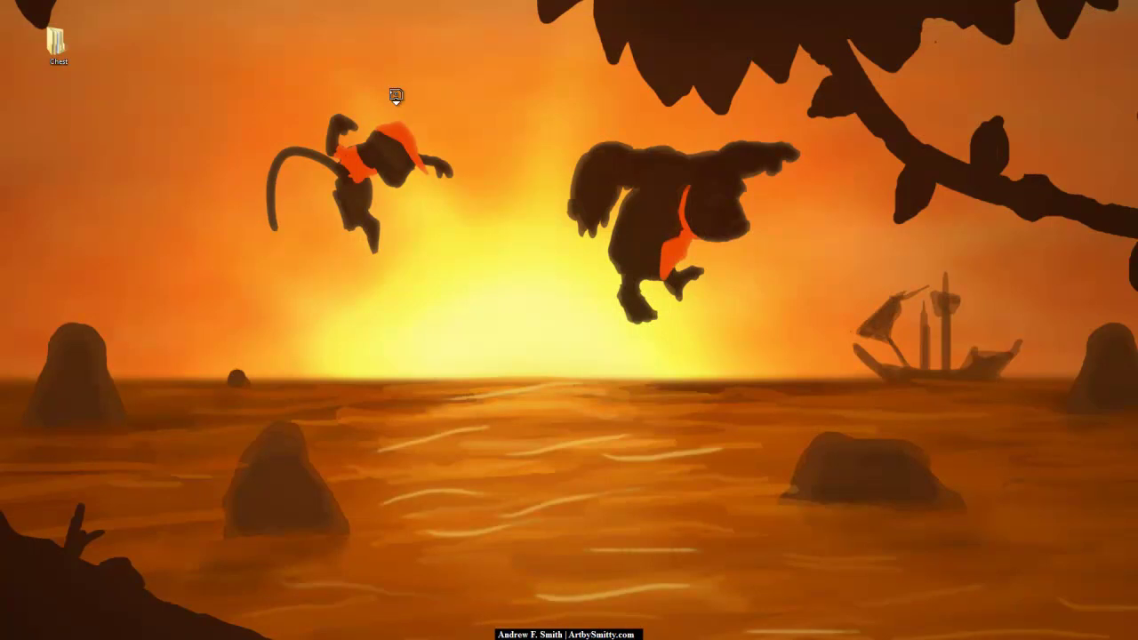
Switch to ZBrush and resize and reposition its window so the whole interface fits on the screen.
key(alt+Tab)
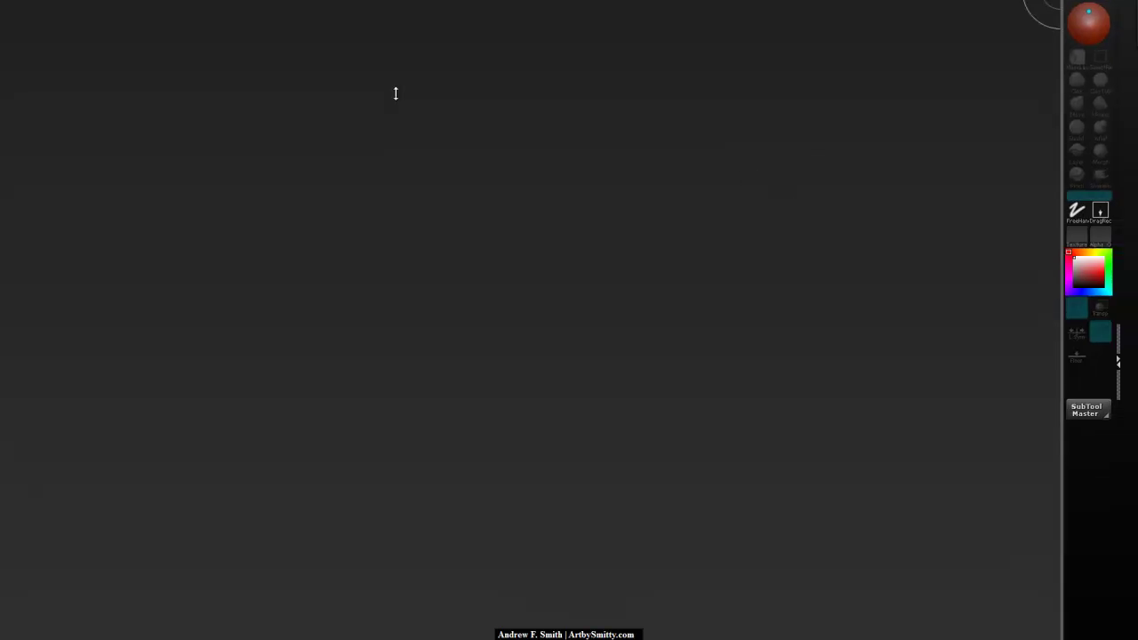
mouse_move(1136, 639)
mouse_down()
mouse_move(703, 413)
mouse_move(676, 478)
mouse_up()
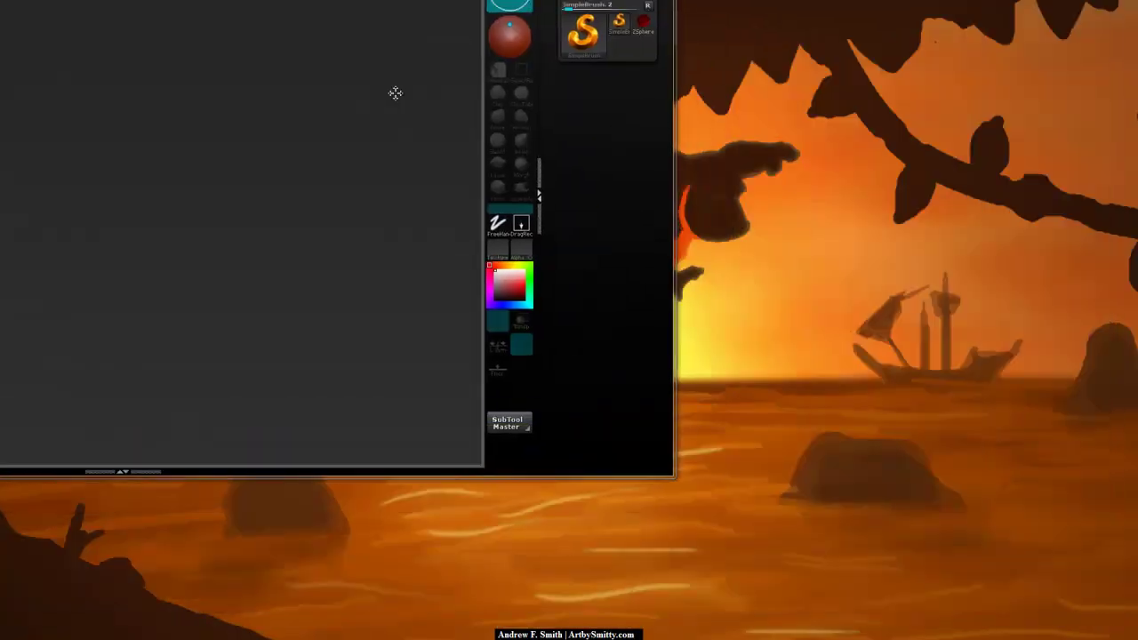
mouse_move(395, 94)
mouse_down()
mouse_move(862, 259)
mouse_move(726, 209)
mouse_up()
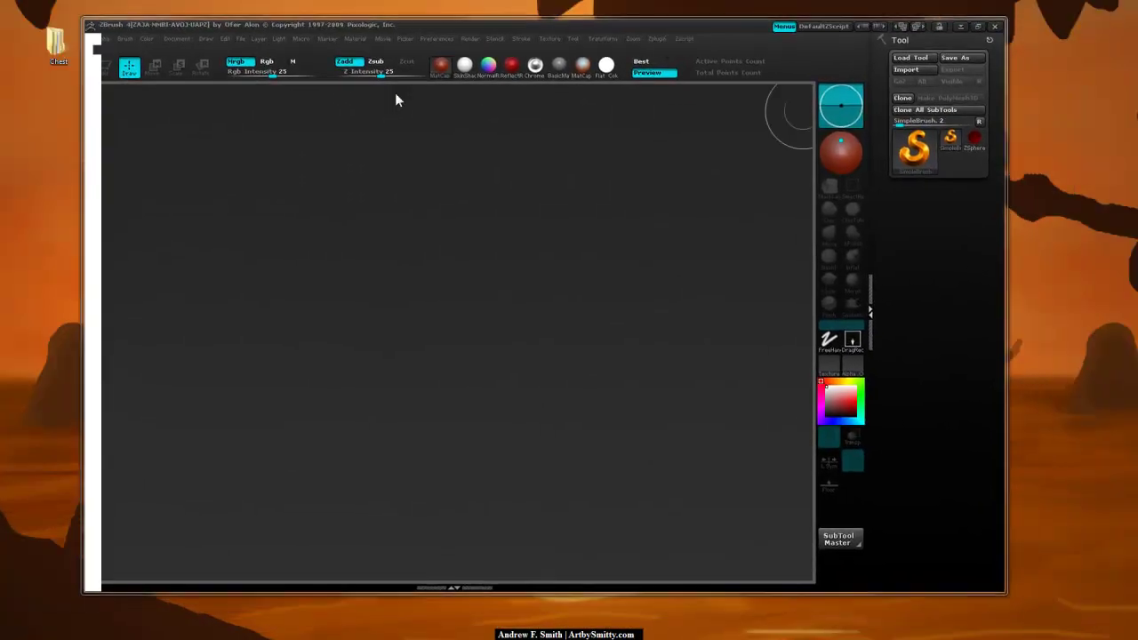
drag(1007, 594, 1066, 621)
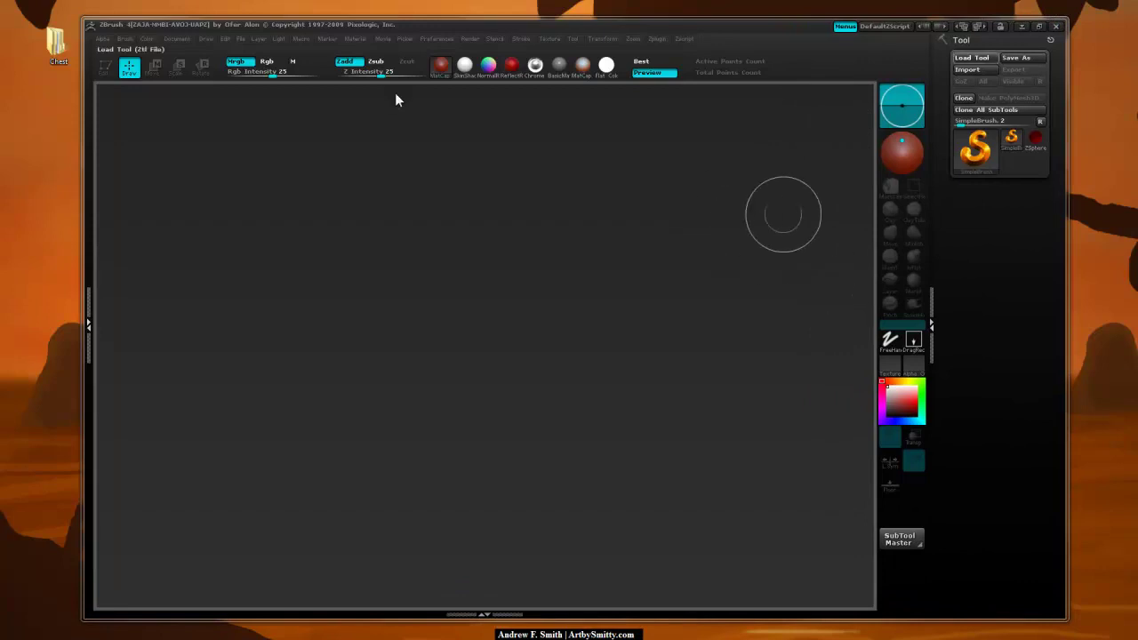
Load the Chest.ZTL tool from the Desktop's Chest > Photos > Demo folder.
click(971, 58)
click(132, 101)
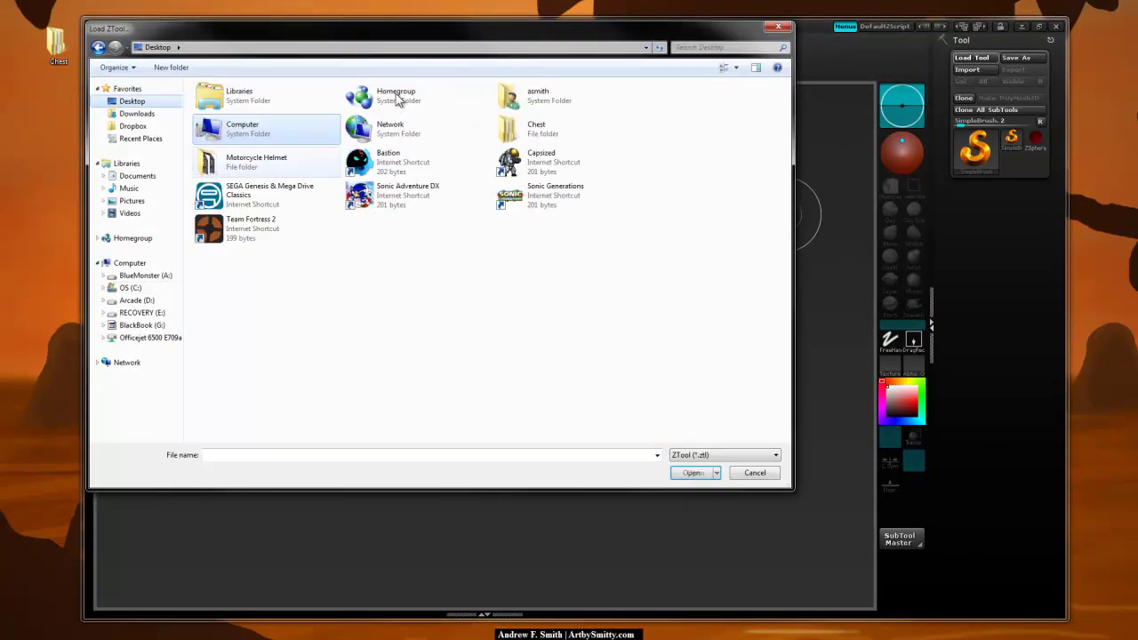
double_click(542, 130)
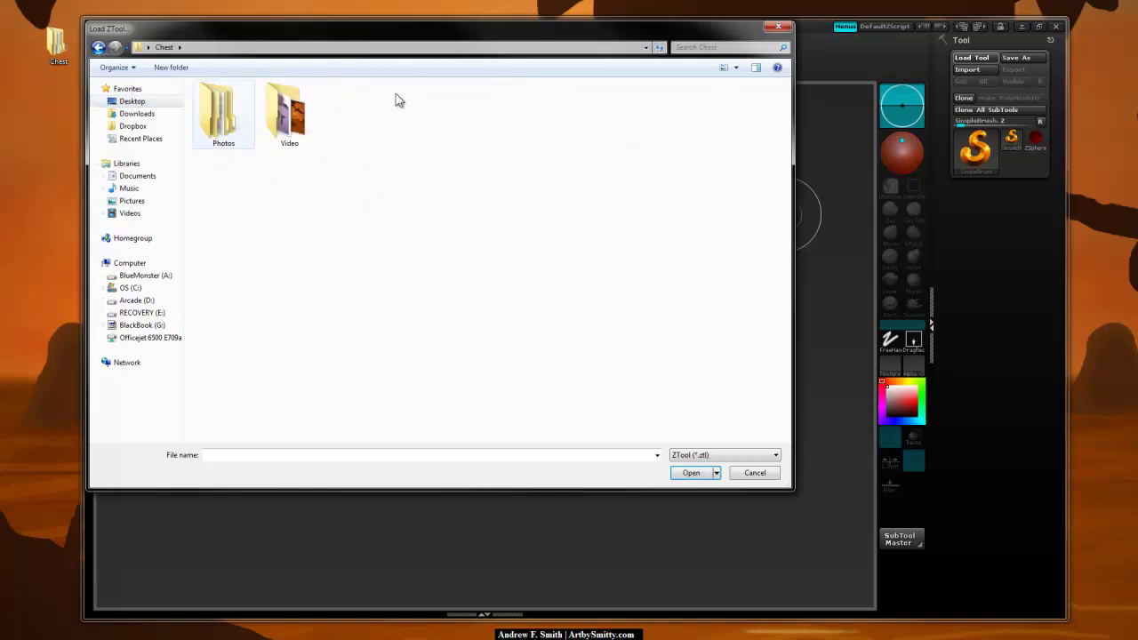
double_click(224, 115)
double_click(421, 115)
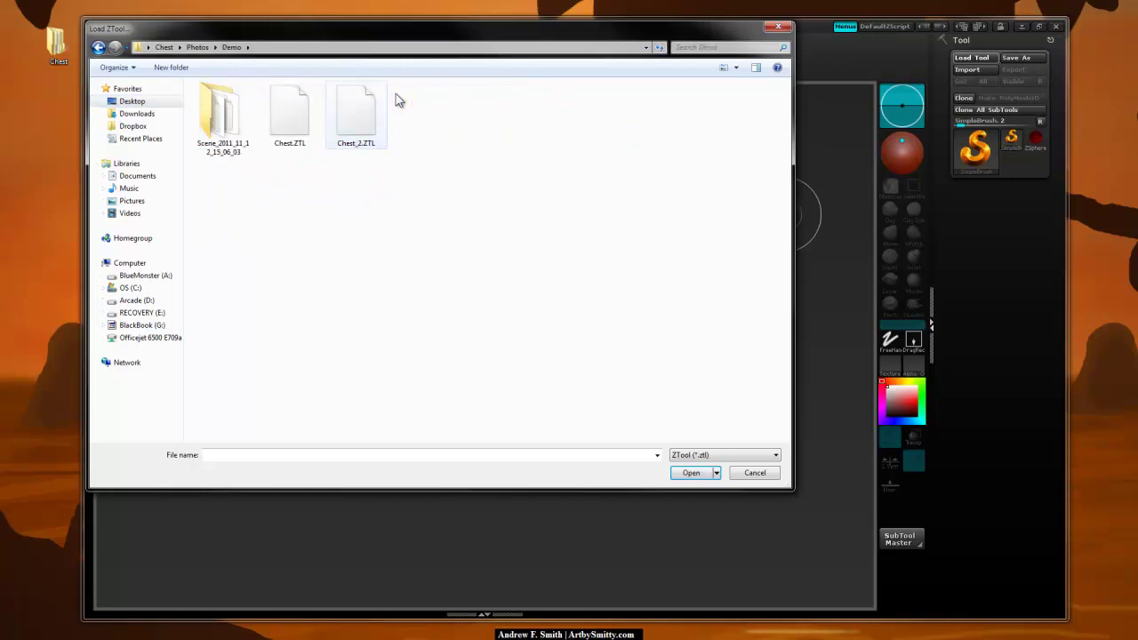
click(356, 116)
key(Left)
key(Return)
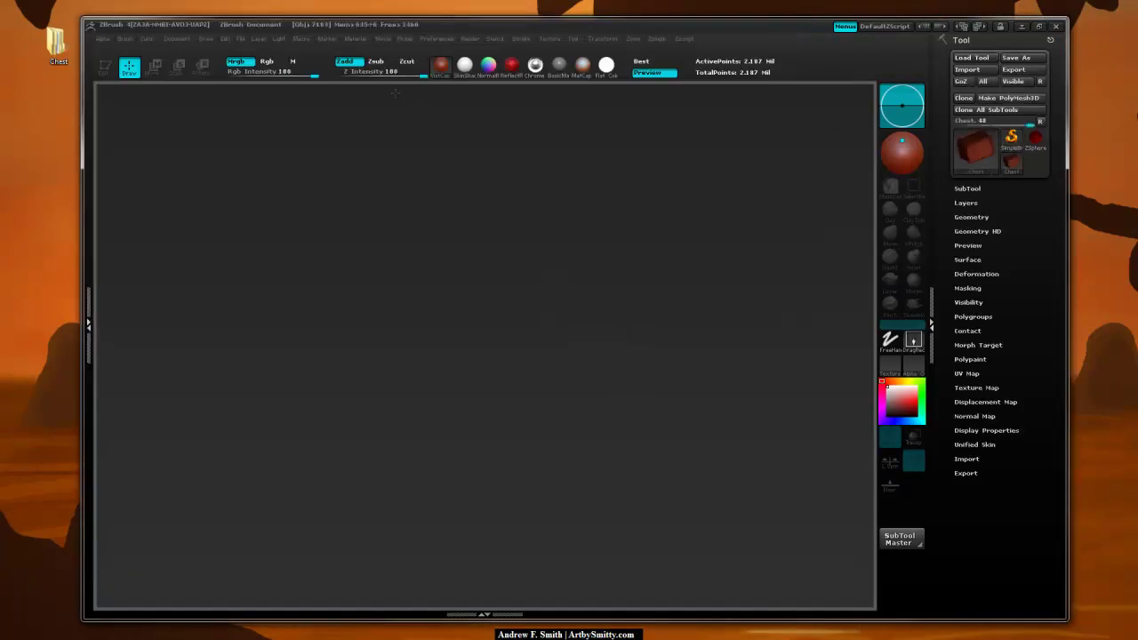
Draw the chest on the canvas, enter Edit mode and turn it to face the front.
drag(551, 308, 564, 469)
key(t)
mouse_move(764, 391)
mouse_down()
mouse_move(782, 284)
mouse_move(717, 350)
mouse_up()
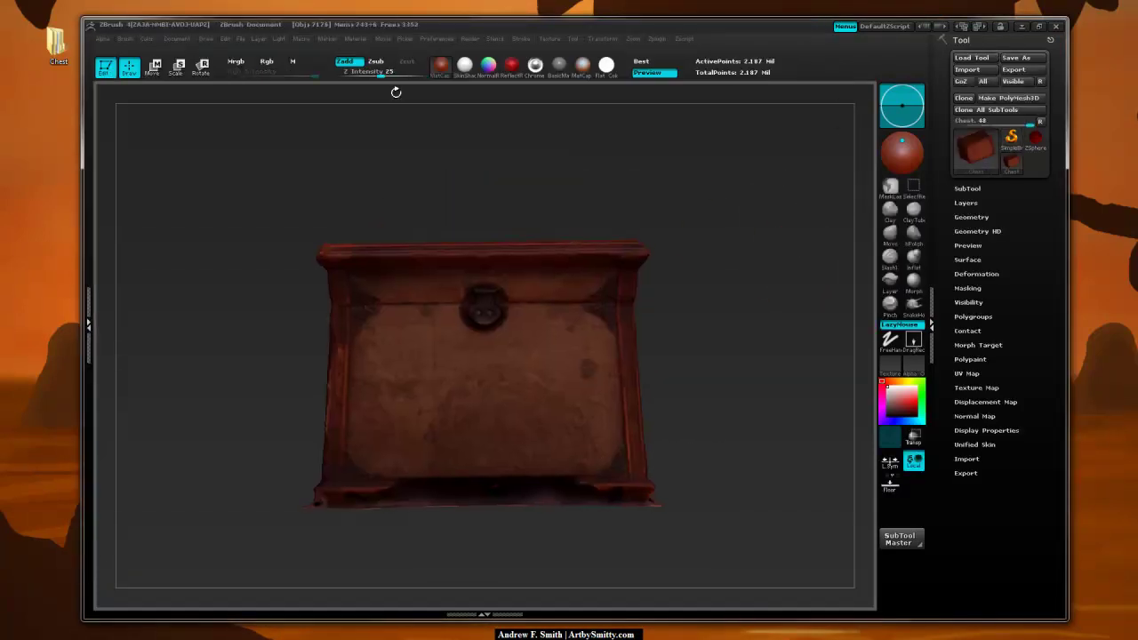
Apply the Flat Color material to the chest and view it at an angle.
click(606, 66)
drag(711, 195, 654, 302)
mouse_move(733, 218)
mouse_down()
mouse_move(755, 233)
mouse_move(752, 190)
mouse_up()
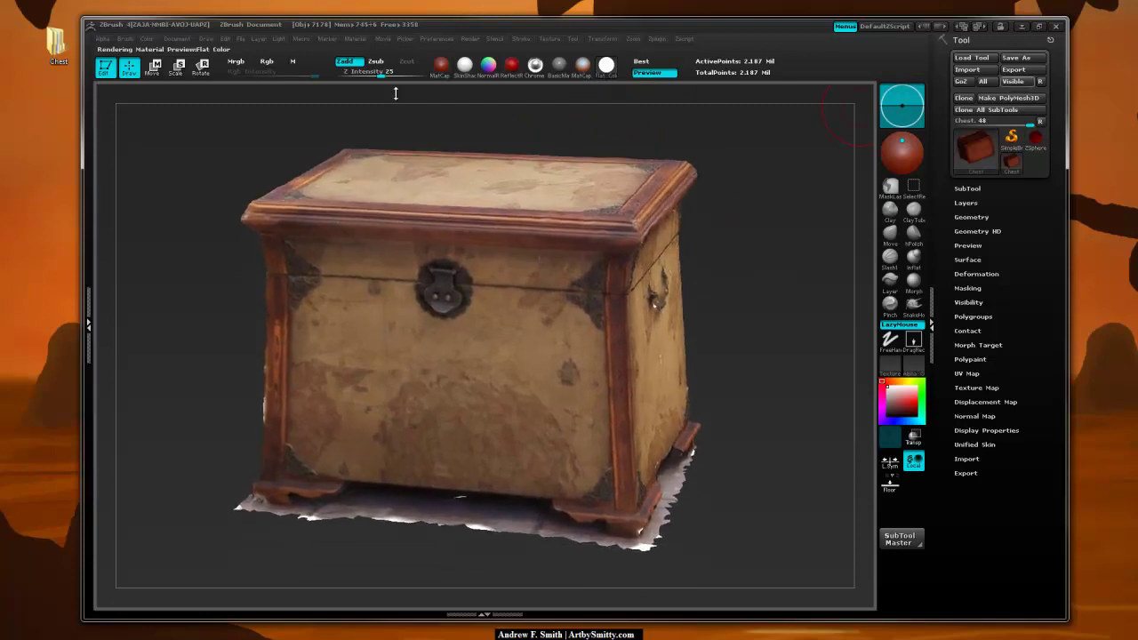
Import chest_retopo.obj from the Desktop as a new tool.
click(1035, 140)
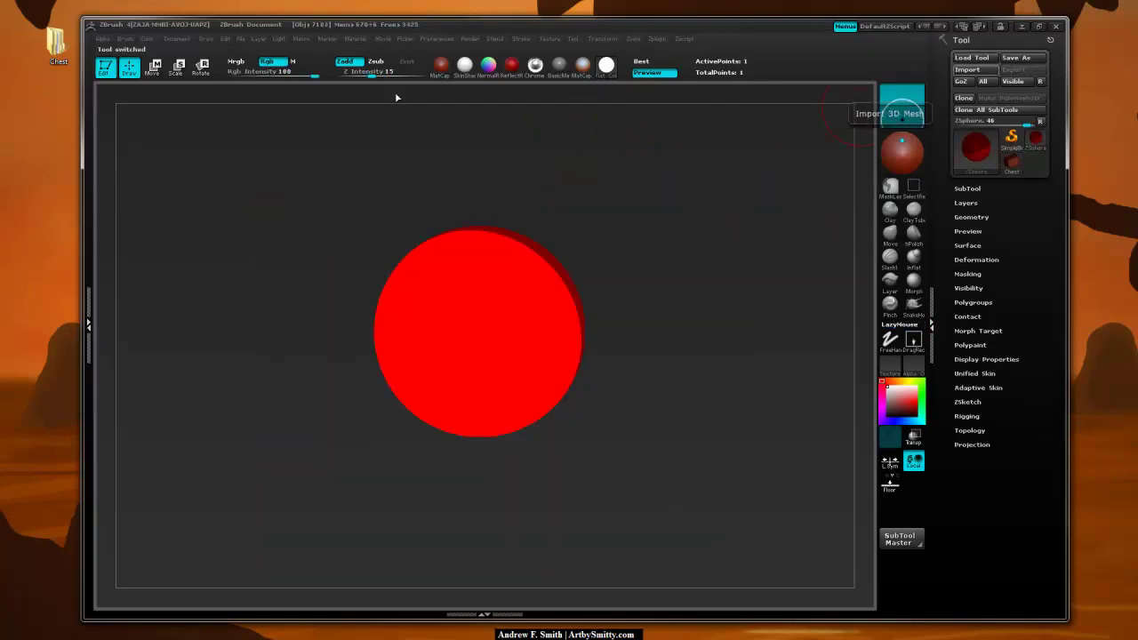
click(969, 69)
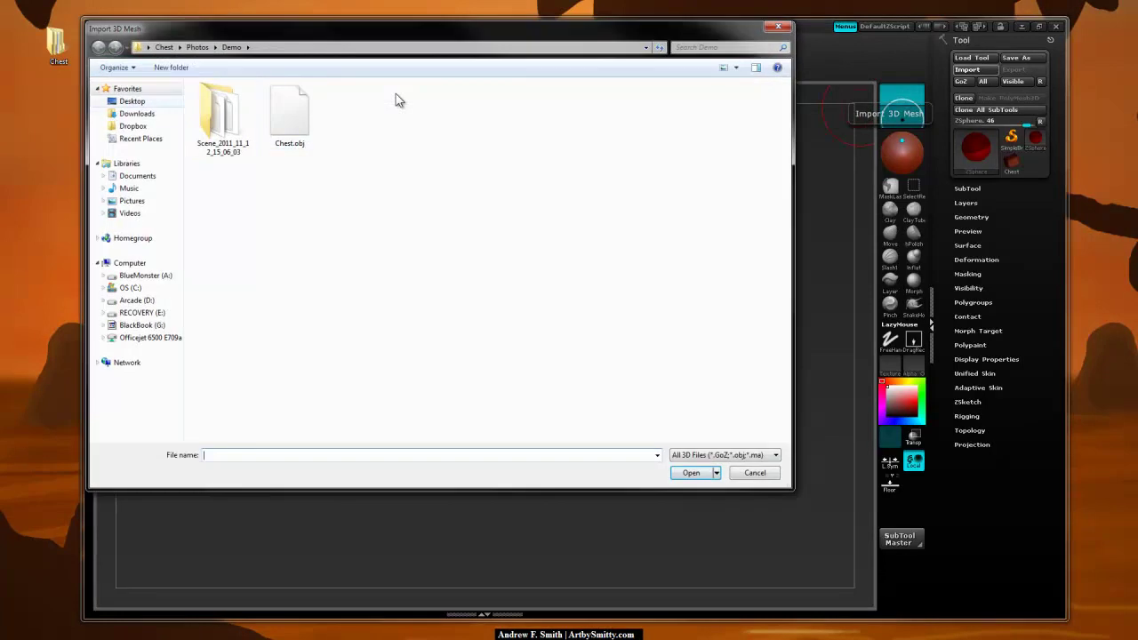
click(132, 102)
click(253, 195)
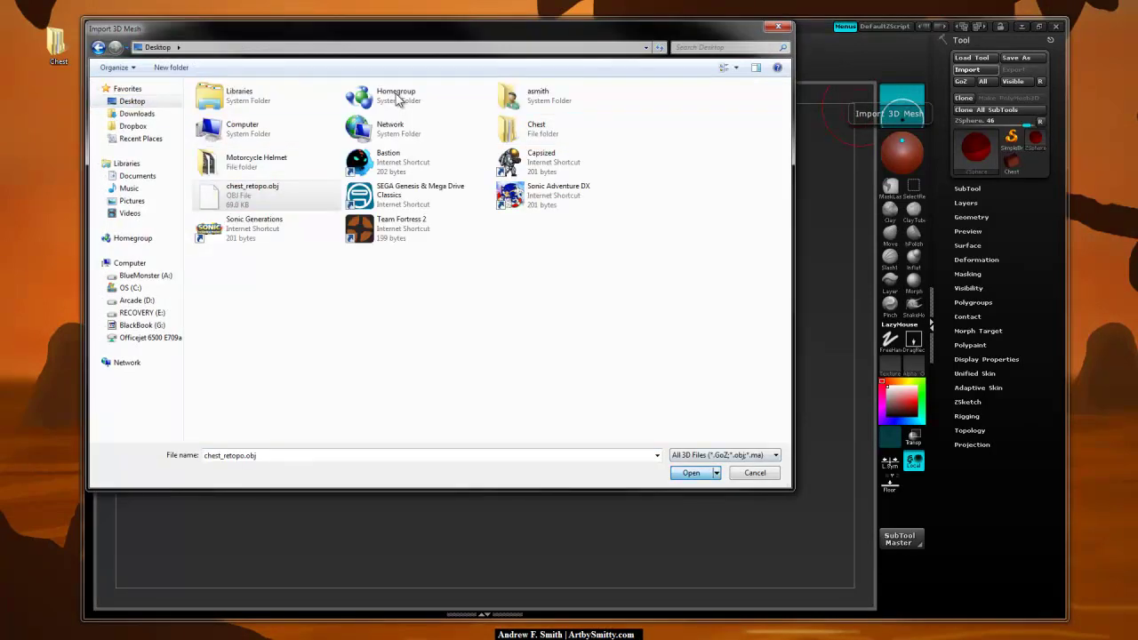
key(Return)
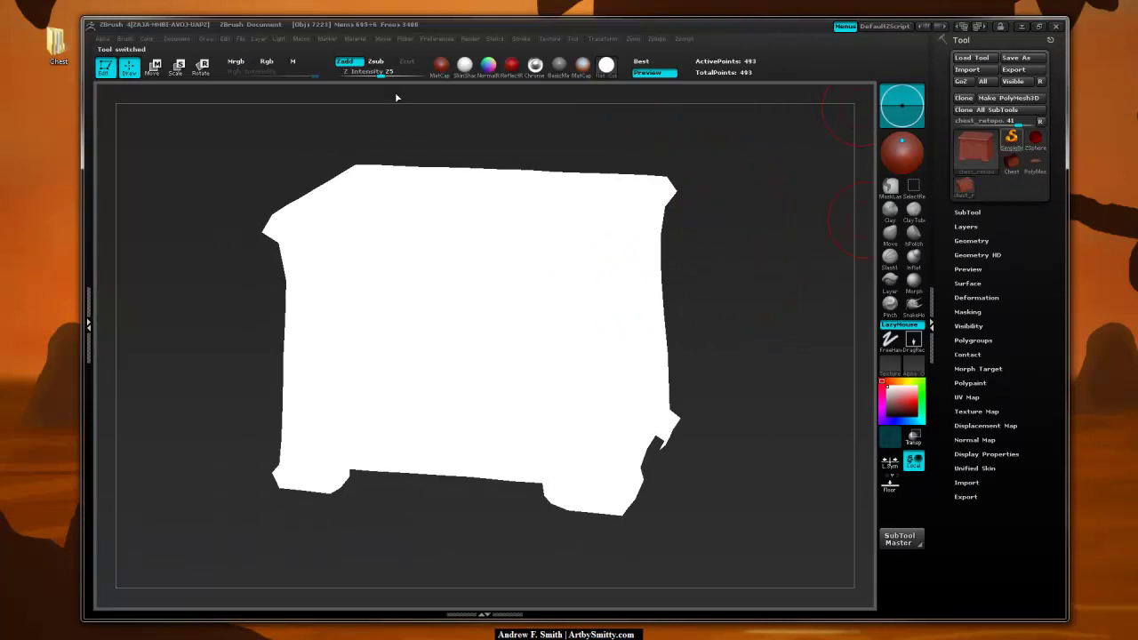
Append chest_retopo as a subtool of the detailed Chest tool and make it the active subtool.
click(1012, 162)
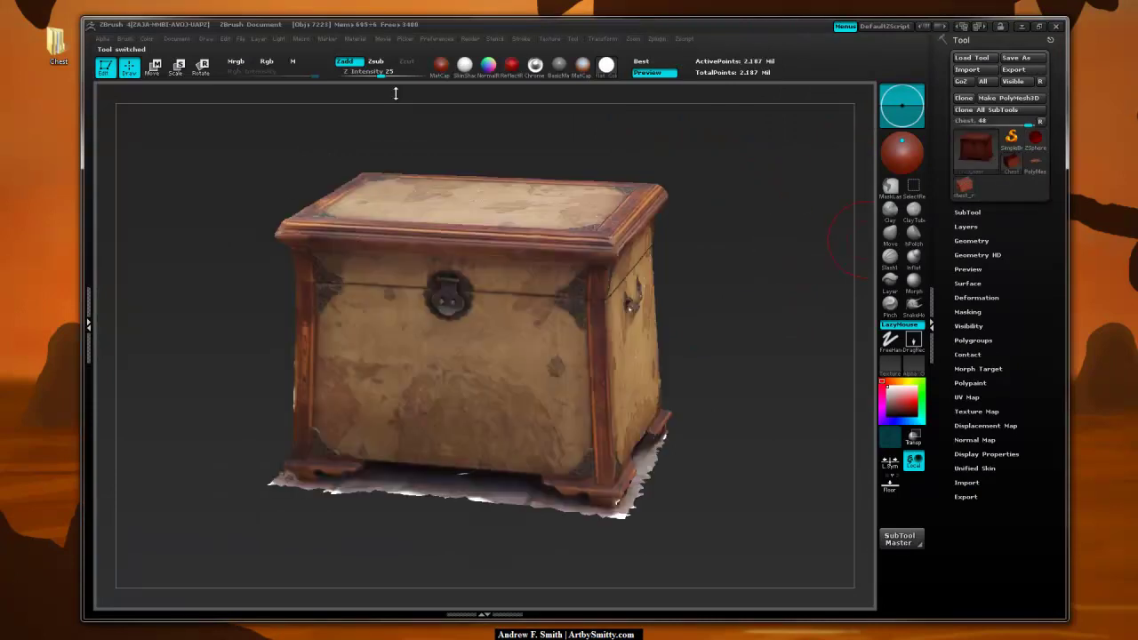
click(966, 213)
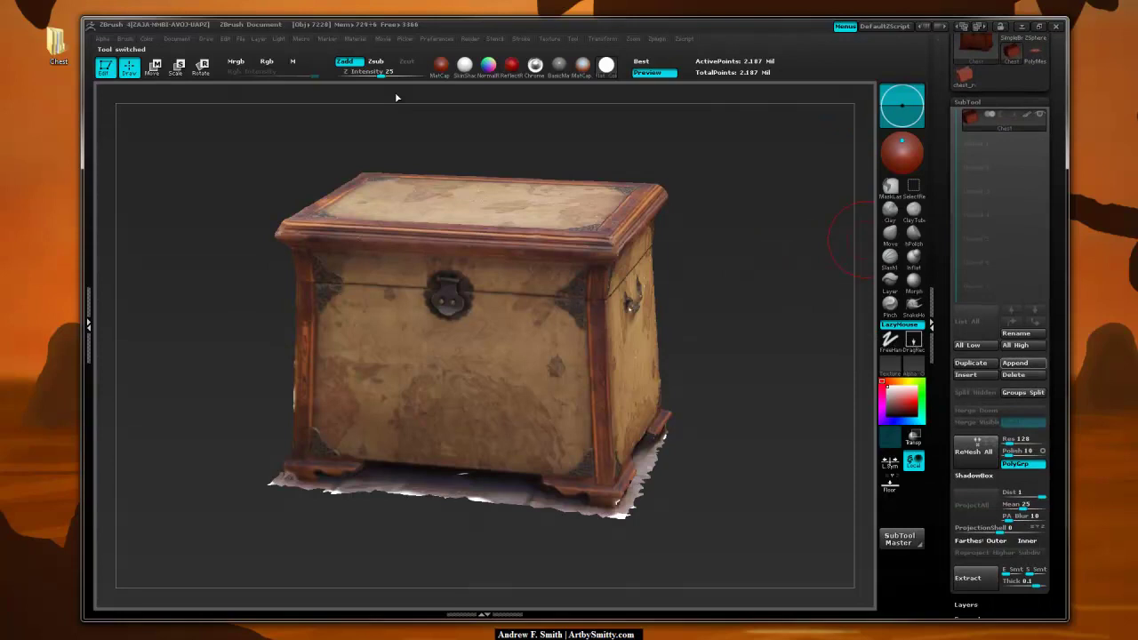
click(1014, 363)
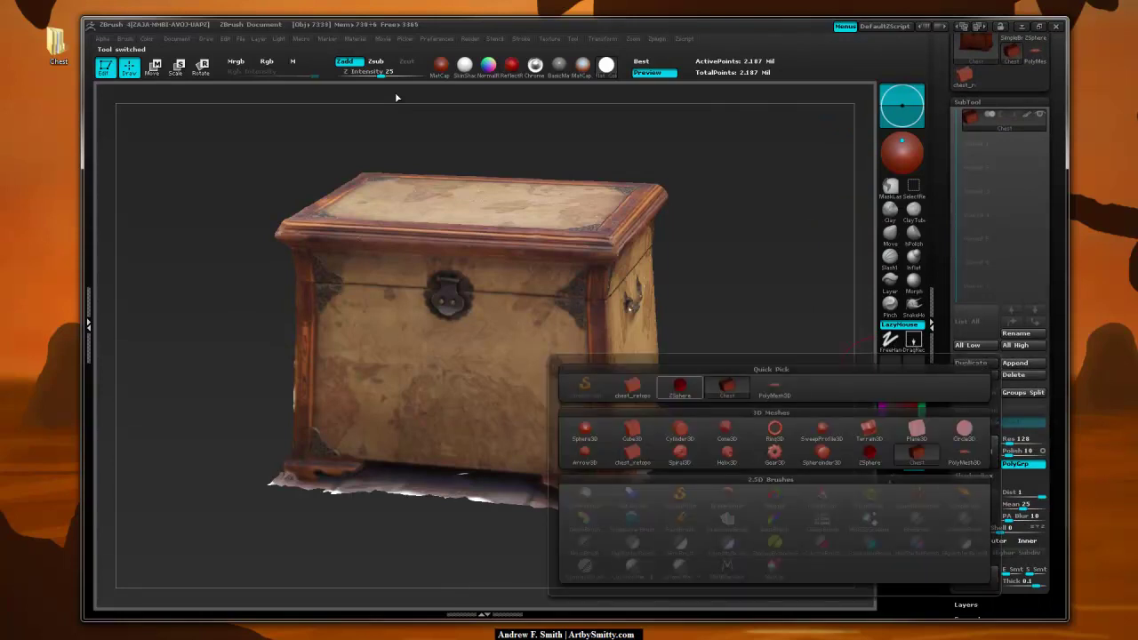
click(632, 387)
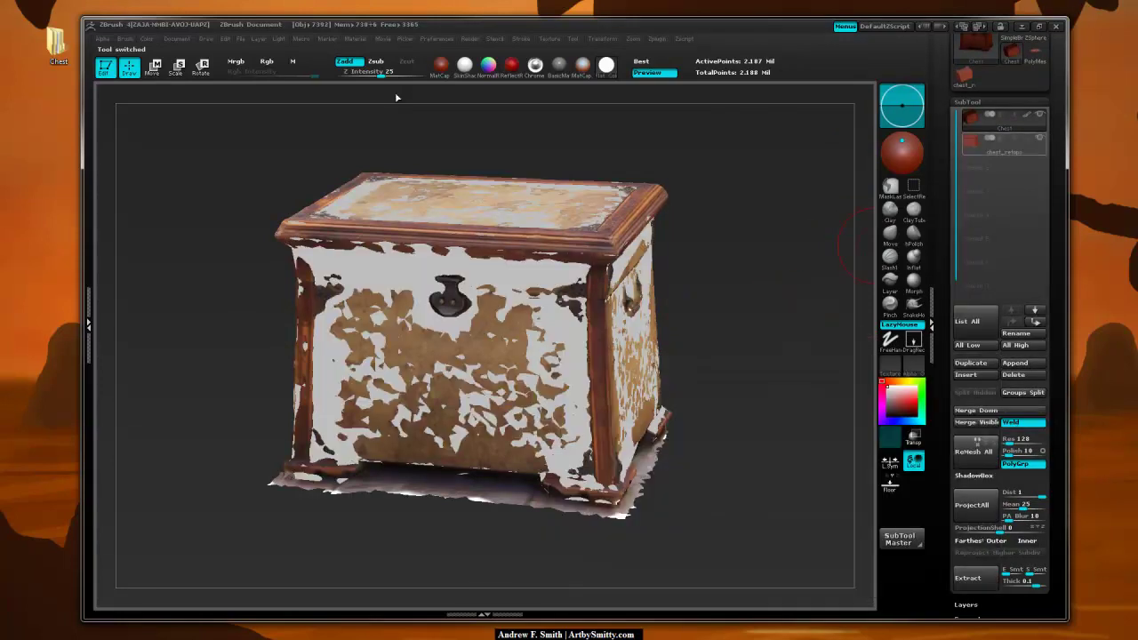
click(1004, 144)
alt+drag(750, 317, 755, 351)
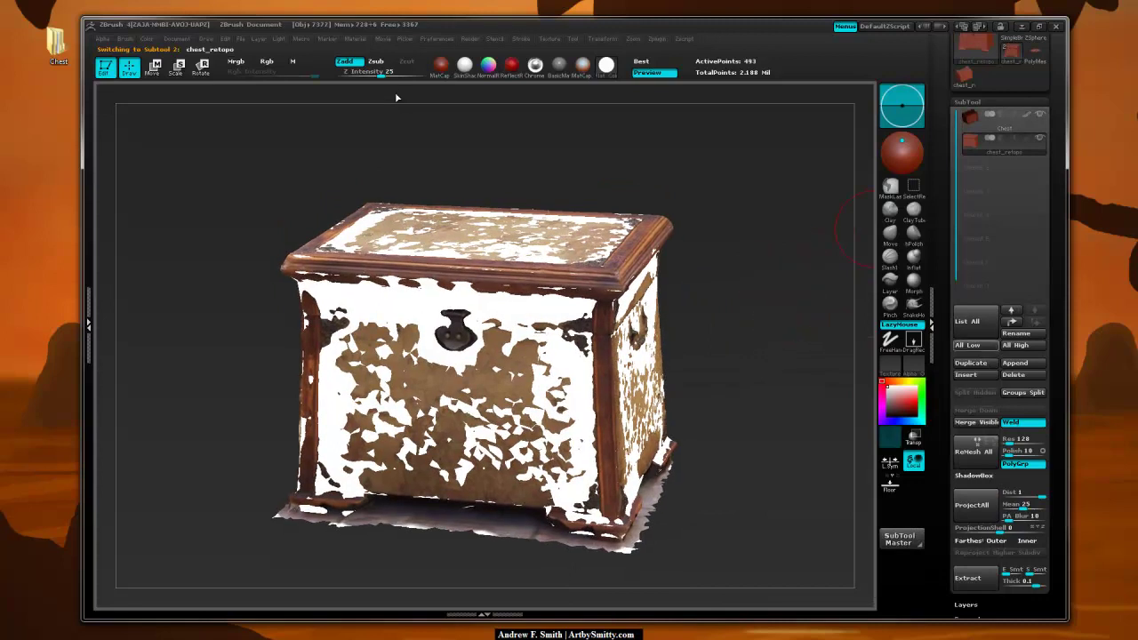
Subdivide the chest_retopo subtool up to level 7 with subdivision smoothing turned off.
drag(1013, 604, 1014, 265)
click(972, 279)
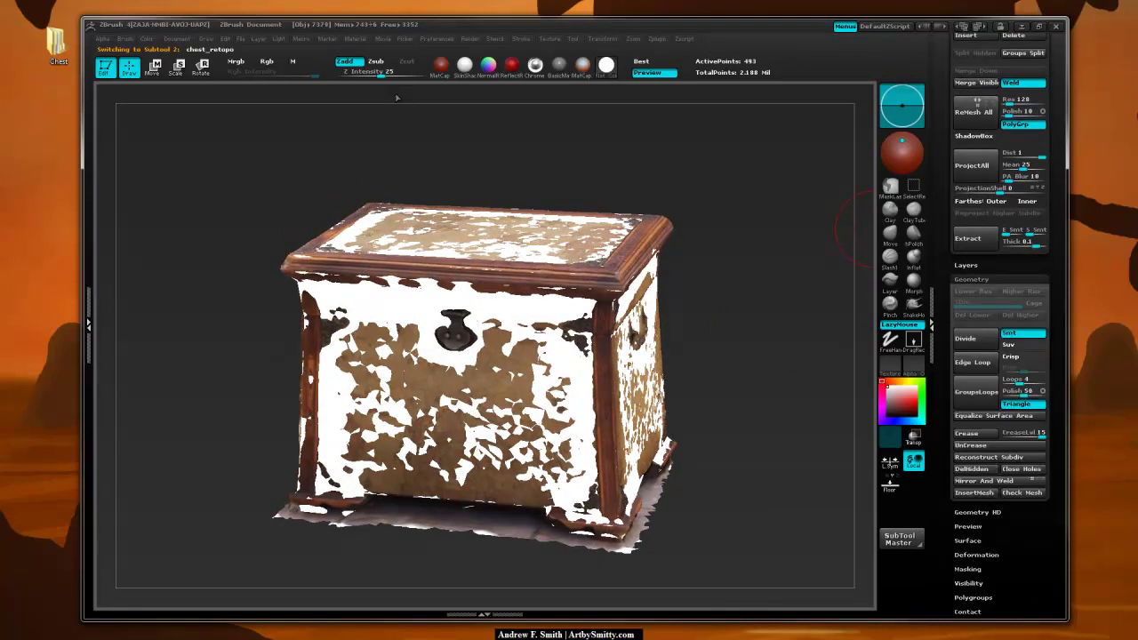
key(ctrl+d)
key(ctrl+d)
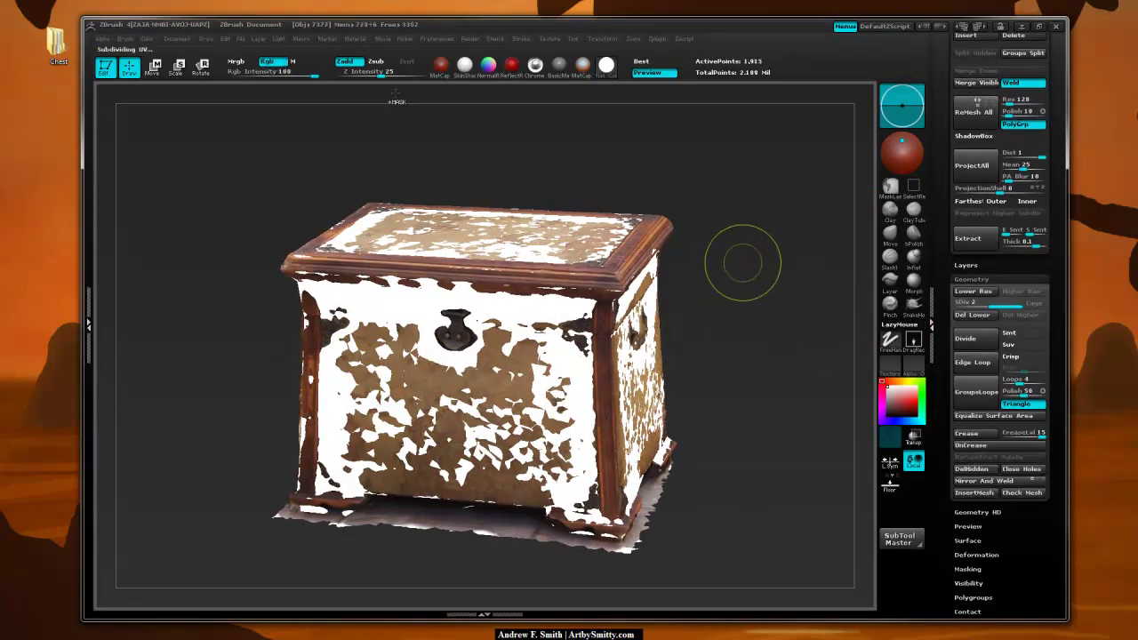
key(ctrl+d)
key(ctrl+d)
mouse_move(790, 188)
mouse_down()
mouse_move(727, 209)
mouse_move(734, 174)
mouse_up()
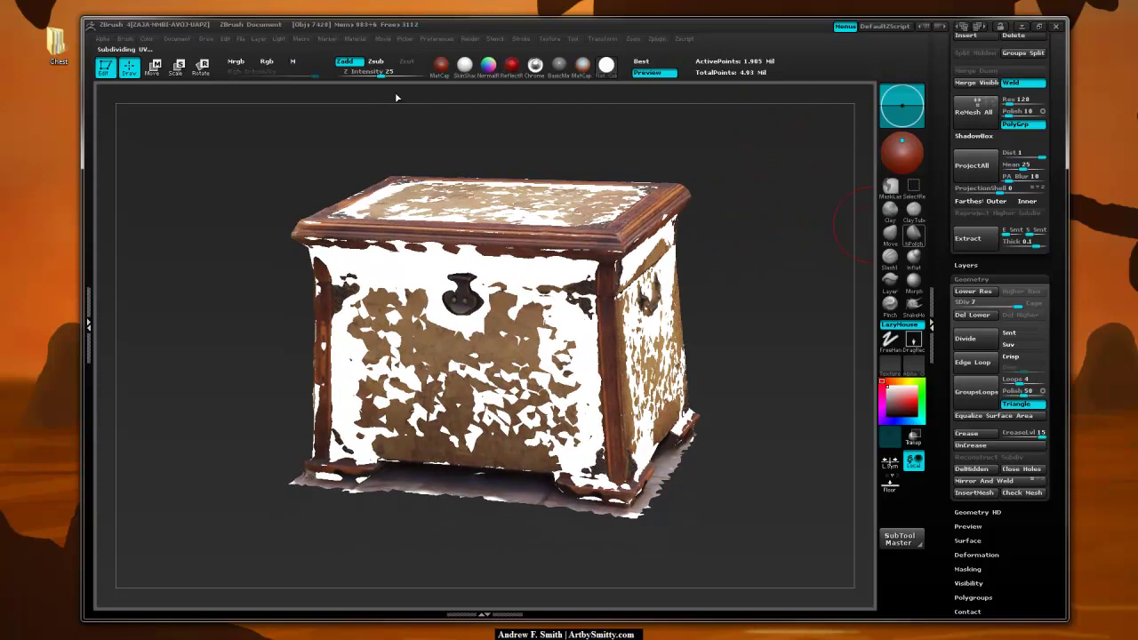
Inflate the lid, front and adjoining side of the retopo mesh with the Inflat brush to cover the detailed chest.
click(913, 258)
alt+drag(754, 188, 825, 292)
mouse_move(404, 323)
mouse_down()
mouse_move(718, 352)
mouse_move(381, 320)
mouse_up()
mouse_move(343, 196)
mouse_down()
mouse_move(435, 203)
mouse_move(413, 298)
mouse_move(503, 289)
mouse_move(569, 258)
mouse_move(619, 283)
mouse_up()
mouse_move(686, 274)
alt+mouse_down()
mouse_move(790, 207)
mouse_move(699, 210)
alt+mouse_up()
mouse_move(449, 374)
mouse_down()
mouse_move(454, 396)
mouse_move(515, 373)
mouse_move(603, 436)
mouse_move(663, 342)
mouse_move(725, 297)
mouse_move(731, 435)
mouse_move(766, 382)
mouse_move(680, 453)
mouse_up()
drag(613, 307, 587, 287)
mouse_move(471, 283)
mouse_down()
mouse_move(436, 274)
mouse_move(393, 440)
mouse_move(622, 449)
mouse_up()
mouse_move(395, 93)
alt+mouse_down()
mouse_move(201, 143)
mouse_move(106, 140)
mouse_move(382, 94)
alt+mouse_up()
mouse_move(389, 256)
mouse_down()
mouse_move(459, 263)
mouse_move(540, 240)
mouse_move(583, 206)
mouse_move(405, 254)
mouse_up()
mouse_move(596, 309)
mouse_down()
mouse_move(642, 431)
mouse_move(606, 413)
mouse_move(445, 436)
mouse_up()
mouse_move(498, 307)
mouse_down()
mouse_move(537, 315)
mouse_move(490, 318)
mouse_move(574, 444)
mouse_move(529, 489)
mouse_up()
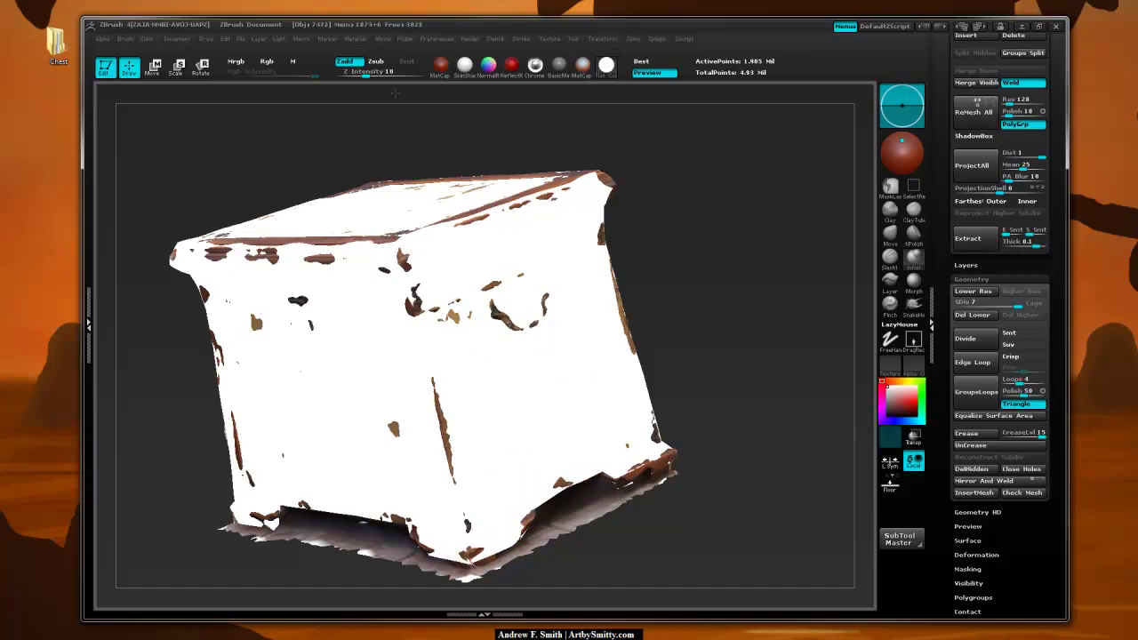
drag(472, 545, 474, 551)
drag(454, 480, 433, 382)
Inflate the retopo mesh's back and neighbouring side with the Inflat brush where the detailed chest pokes through.
mouse_move(746, 366)
mouse_down()
mouse_move(617, 255)
mouse_move(682, 404)
mouse_move(653, 489)
mouse_move(722, 448)
mouse_move(664, 266)
mouse_move(711, 294)
mouse_move(787, 374)
mouse_move(836, 311)
mouse_move(833, 249)
mouse_up()
alt+drag(840, 178, 708, 292)
drag(487, 278, 688, 234)
drag(738, 294, 662, 298)
mouse_move(761, 320)
mouse_down()
mouse_move(826, 311)
mouse_move(849, 271)
mouse_up()
alt+drag(818, 151, 634, 86)
mouse_move(591, 320)
mouse_down()
mouse_move(662, 409)
mouse_move(551, 466)
mouse_move(391, 356)
mouse_move(349, 280)
mouse_move(531, 266)
mouse_move(444, 231)
mouse_up()
drag(292, 241, 298, 212)
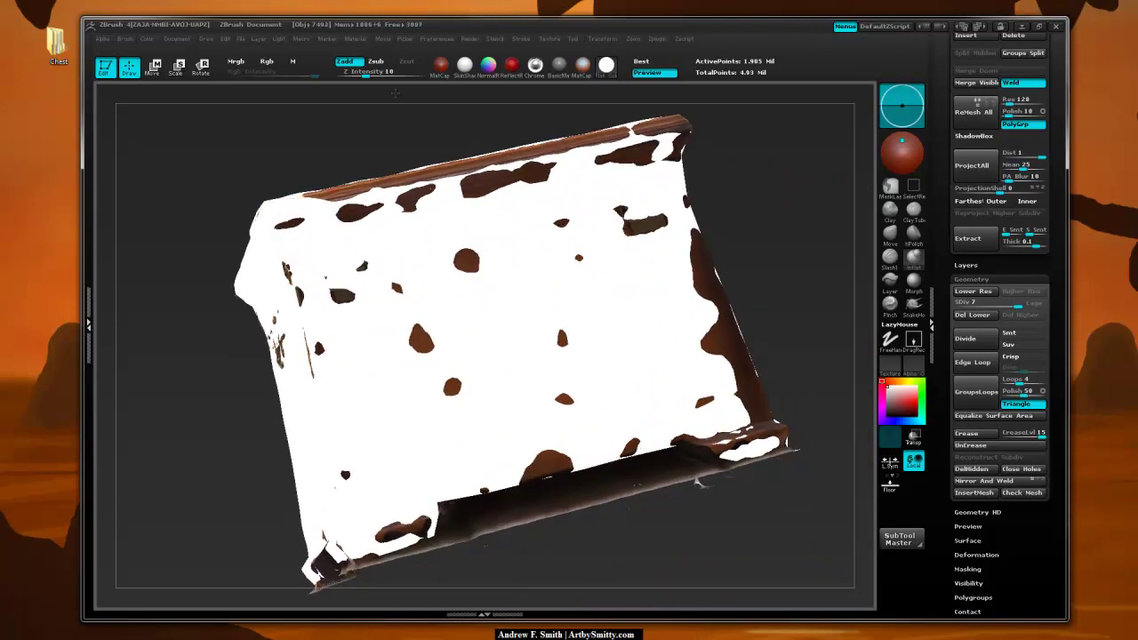
drag(369, 197, 571, 159)
mouse_move(724, 258)
mouse_down()
mouse_move(749, 382)
mouse_move(731, 311)
mouse_up()
drag(395, 92, 373, 115)
mouse_move(748, 420)
mouse_down()
mouse_move(745, 433)
mouse_move(686, 443)
mouse_move(672, 418)
mouse_up()
drag(395, 92, 342, 105)
mouse_move(836, 174)
mouse_down()
mouse_move(793, 184)
mouse_move(705, 289)
mouse_up()
mouse_move(560, 306)
mouse_down()
mouse_move(547, 360)
mouse_move(611, 427)
mouse_move(702, 355)
mouse_move(719, 302)
mouse_move(673, 240)
mouse_up()
mouse_move(711, 417)
mouse_down()
mouse_move(720, 433)
mouse_move(641, 511)
mouse_move(644, 555)
mouse_up()
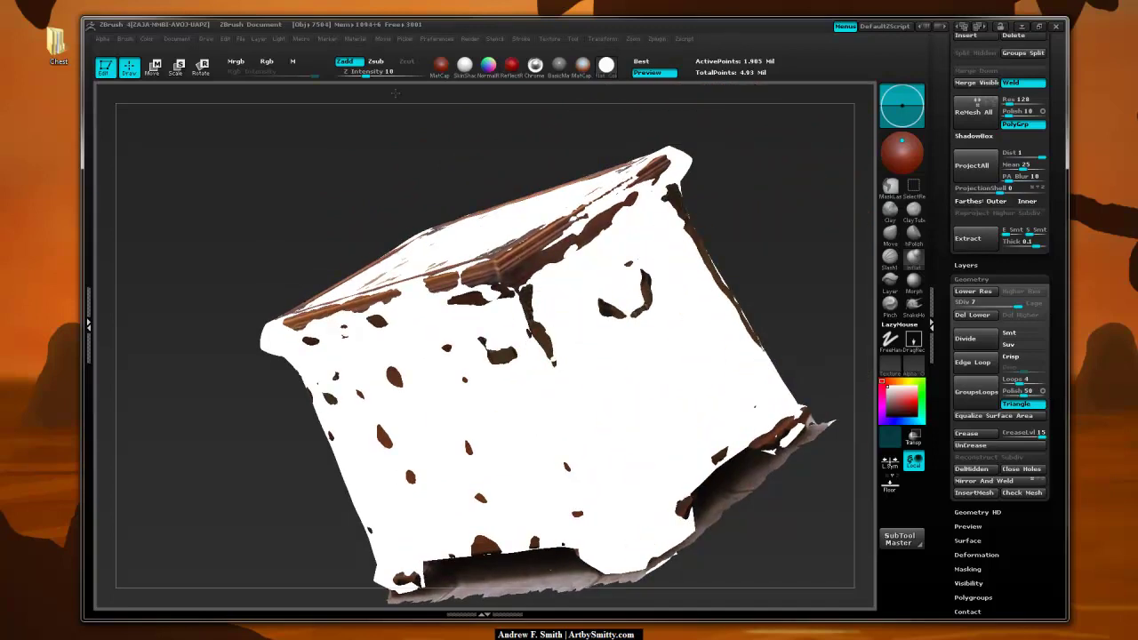
Inflate the remaining uncovered spots around the retopo mesh's lid edges, walls and feet, working from several angles including upside down.
drag(796, 327, 711, 332)
mouse_move(809, 435)
mouse_down()
mouse_move(819, 400)
mouse_move(698, 205)
mouse_move(734, 264)
mouse_up()
alt+drag(778, 227, 844, 418)
mouse_move(719, 323)
mouse_down()
mouse_move(724, 360)
mouse_move(569, 467)
mouse_move(613, 432)
mouse_up()
mouse_move(365, 345)
mouse_down()
mouse_move(537, 440)
mouse_move(369, 360)
mouse_up()
mouse_move(436, 262)
mouse_down()
mouse_move(342, 327)
mouse_move(391, 289)
mouse_up()
drag(222, 222, 302, 222)
mouse_move(427, 217)
mouse_down()
mouse_move(382, 267)
mouse_move(369, 200)
mouse_up()
mouse_move(768, 125)
alt+mouse_down()
mouse_move(665, 223)
mouse_move(622, 289)
alt+mouse_up()
mouse_move(311, 266)
mouse_down()
mouse_move(283, 256)
mouse_move(498, 289)
mouse_up()
mouse_move(357, 267)
mouse_down()
mouse_move(347, 268)
mouse_move(566, 311)
mouse_move(377, 274)
mouse_up()
drag(278, 252, 344, 284)
mouse_move(711, 355)
mouse_down()
mouse_move(578, 276)
mouse_move(498, 307)
mouse_up()
mouse_move(582, 457)
mouse_down()
mouse_move(526, 540)
mouse_move(558, 545)
mouse_move(578, 527)
mouse_move(538, 563)
mouse_up()
mouse_move(471, 337)
shift+mouse_down()
mouse_move(560, 317)
mouse_move(649, 229)
shift+mouse_up()
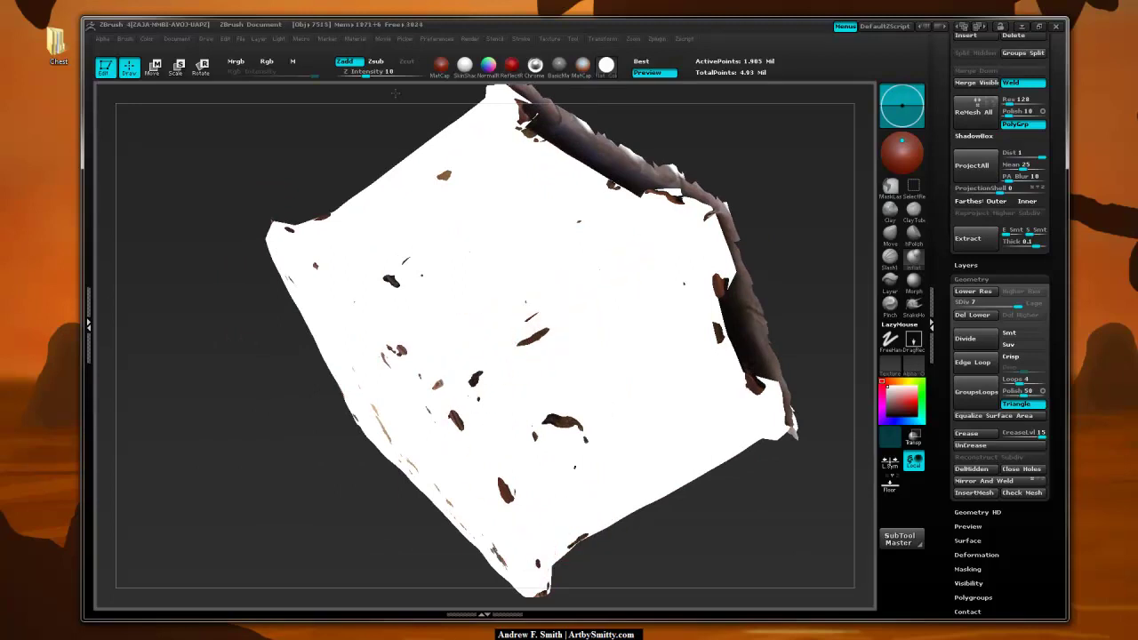
mouse_move(709, 141)
alt+mouse_down()
mouse_move(777, 292)
mouse_move(724, 267)
mouse_move(716, 241)
alt+mouse_up()
drag(501, 172, 531, 192)
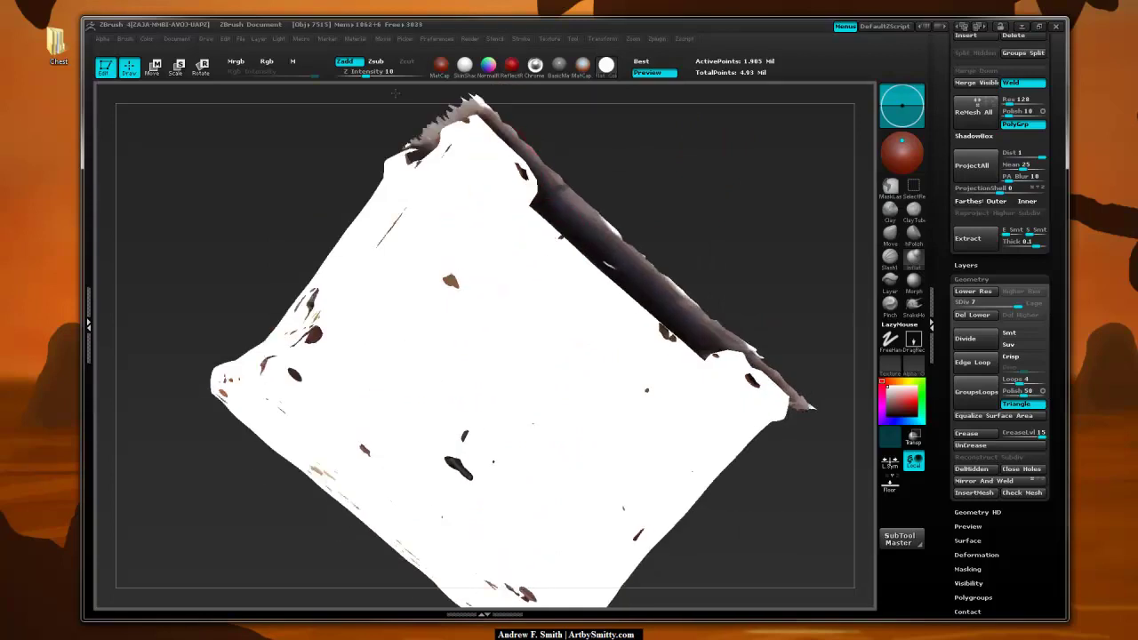
mouse_move(608, 128)
alt+mouse_down()
mouse_move(714, 212)
mouse_move(798, 227)
alt+mouse_up()
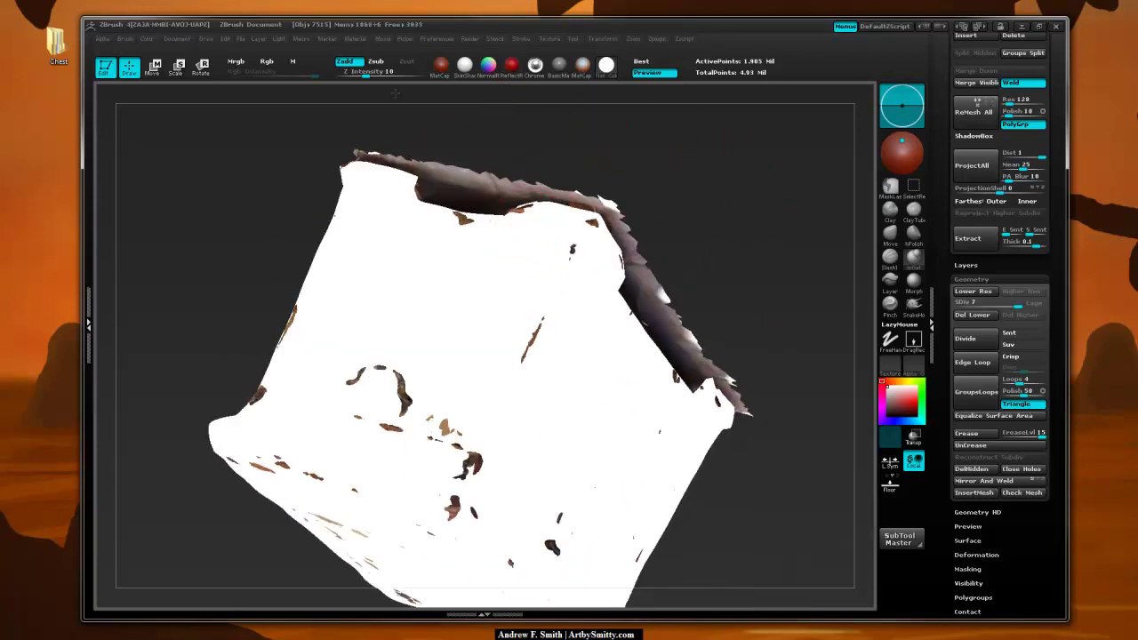
drag(430, 421, 442, 430)
drag(541, 318, 534, 339)
drag(711, 213, 827, 201)
alt+drag(569, 204, 831, 236)
drag(396, 261, 406, 273)
drag(488, 178, 478, 192)
drag(468, 368, 458, 389)
drag(304, 501, 295, 511)
drag(290, 560, 281, 576)
drag(550, 339, 552, 375)
drag(573, 416, 565, 430)
Project the detailed chest onto the chest_retopo subtool with ProjectAll, including its polypaint.
mouse_move(789, 413)
alt+mouse_down()
mouse_move(773, 222)
mouse_move(791, 209)
mouse_move(800, 249)
mouse_move(765, 267)
mouse_move(738, 261)
mouse_move(845, 211)
mouse_move(836, 249)
alt+mouse_up()
drag(828, 188, 764, 219)
drag(1022, 139, 1022, 291)
click(975, 318)
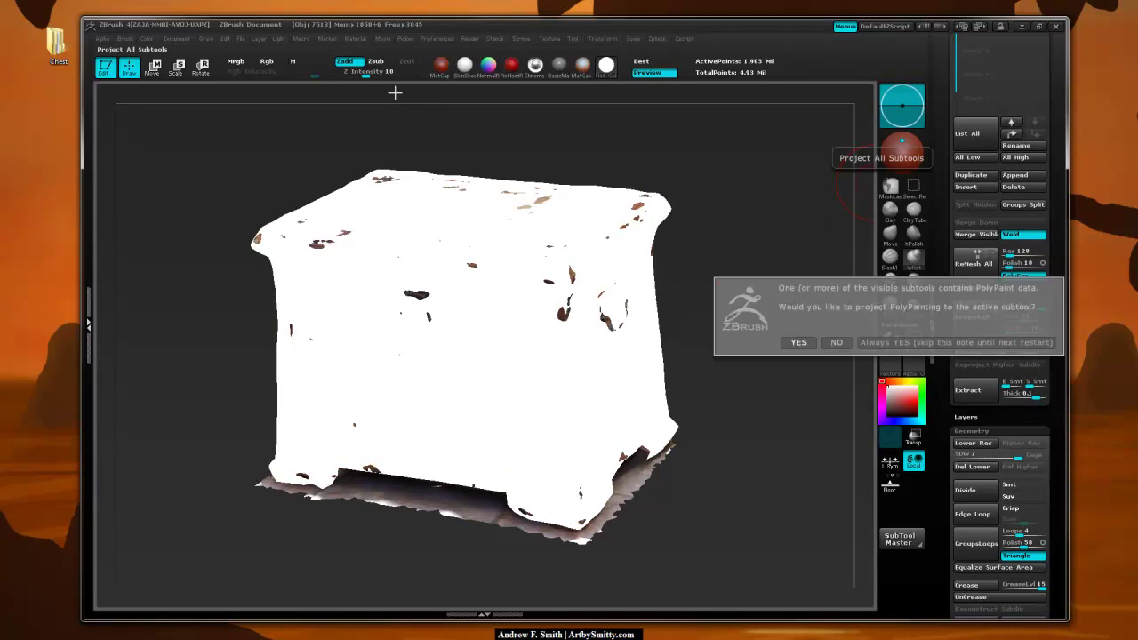
click(836, 342)
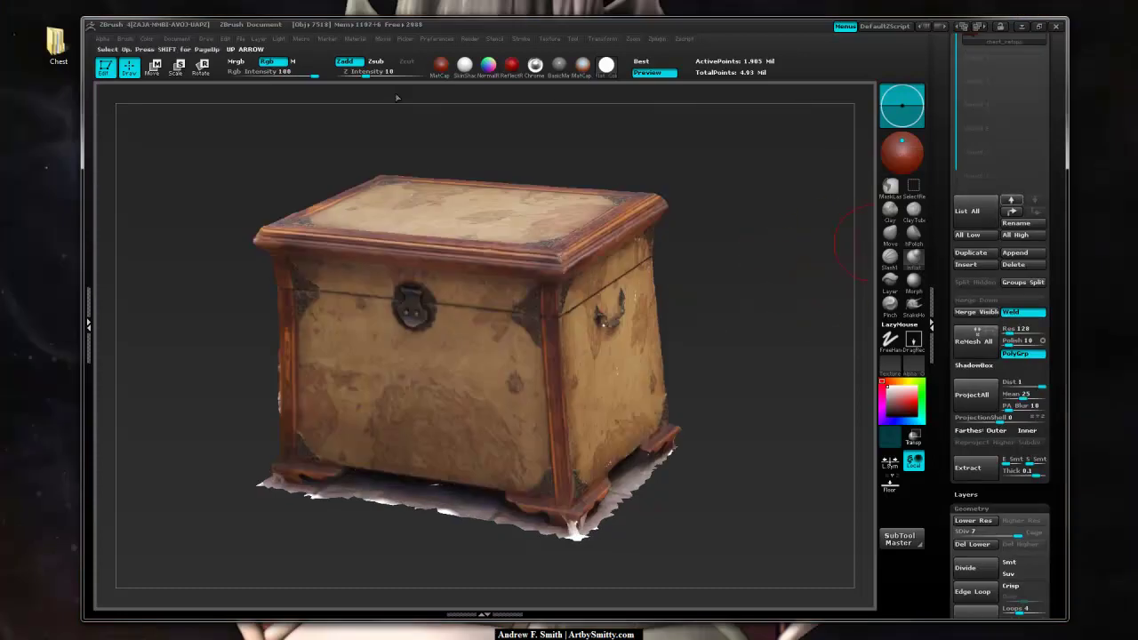
Hide the original Chest subtool and check the projected retopo mesh from the front, side and back.
drag(1054, 258, 1054, 479)
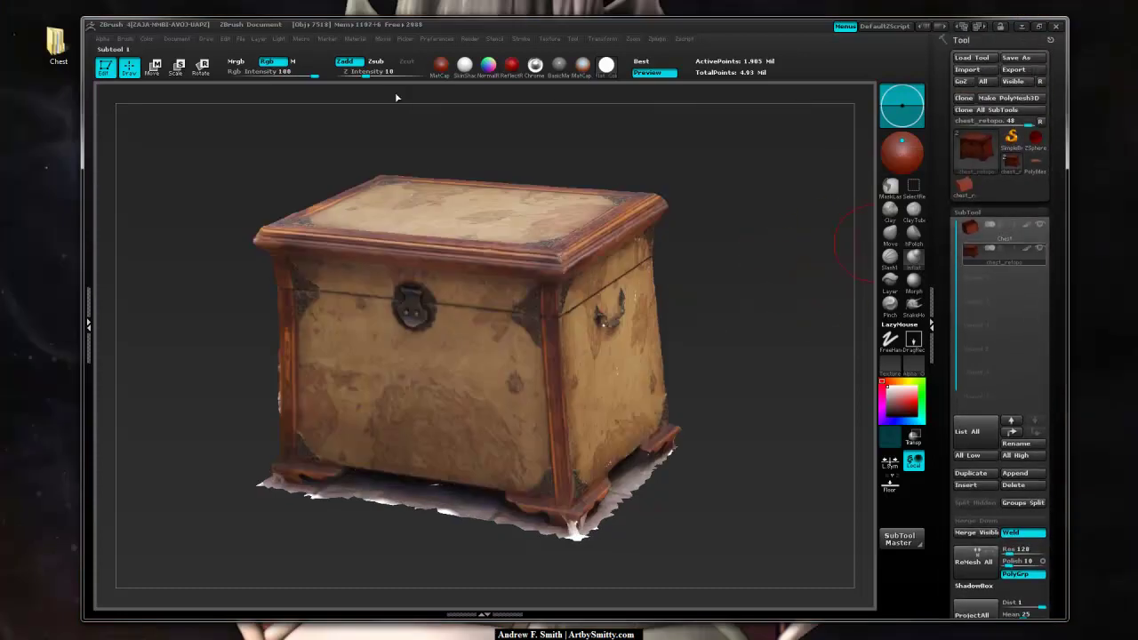
click(1039, 248)
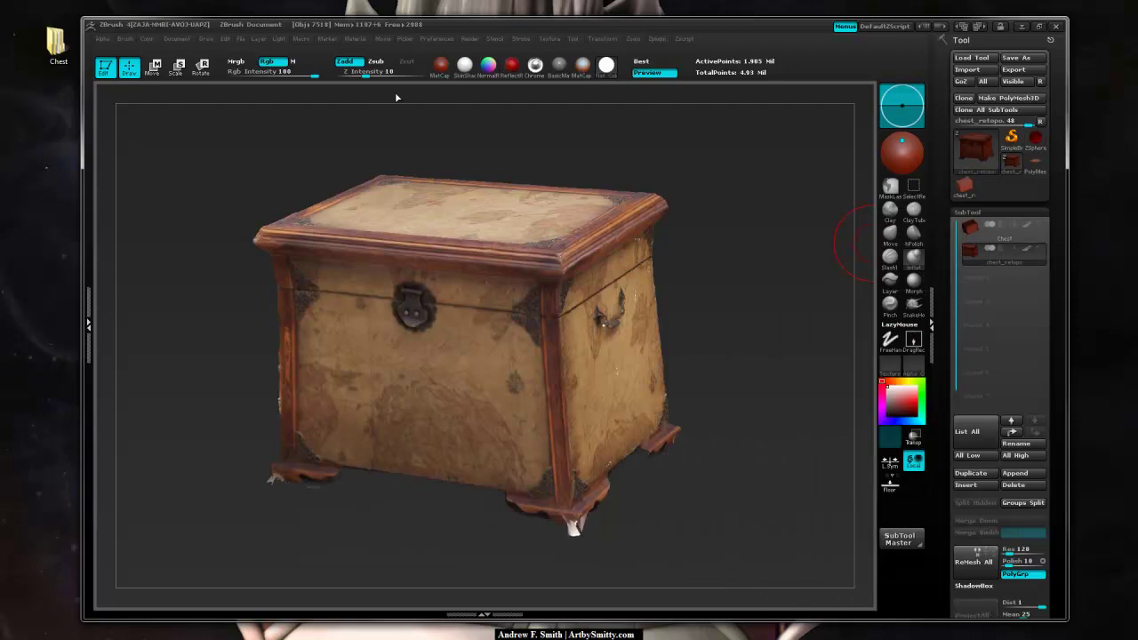
drag(747, 302, 800, 294)
drag(818, 254, 533, 263)
alt+drag(866, 301, 702, 295)
mouse_move(789, 134)
alt+mouse_down()
mouse_move(653, 155)
mouse_move(635, 133)
mouse_move(746, 153)
mouse_move(613, 159)
alt+mouse_up()
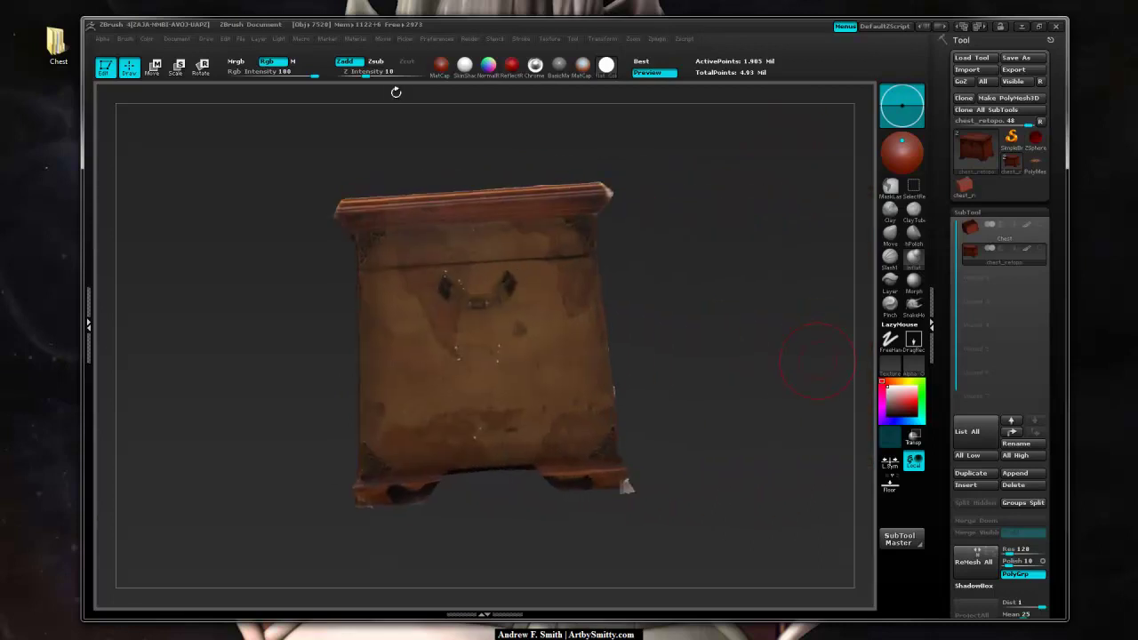
alt+drag(813, 354, 807, 256)
mouse_move(800, 298)
mouse_down()
mouse_move(648, 305)
mouse_move(755, 347)
mouse_move(724, 436)
mouse_move(616, 458)
mouse_move(819, 229)
mouse_up()
alt+drag(773, 148, 797, 293)
alt+drag(802, 357, 793, 239)
mouse_move(793, 240)
mouse_down()
mouse_move(776, 258)
mouse_move(790, 288)
mouse_up()
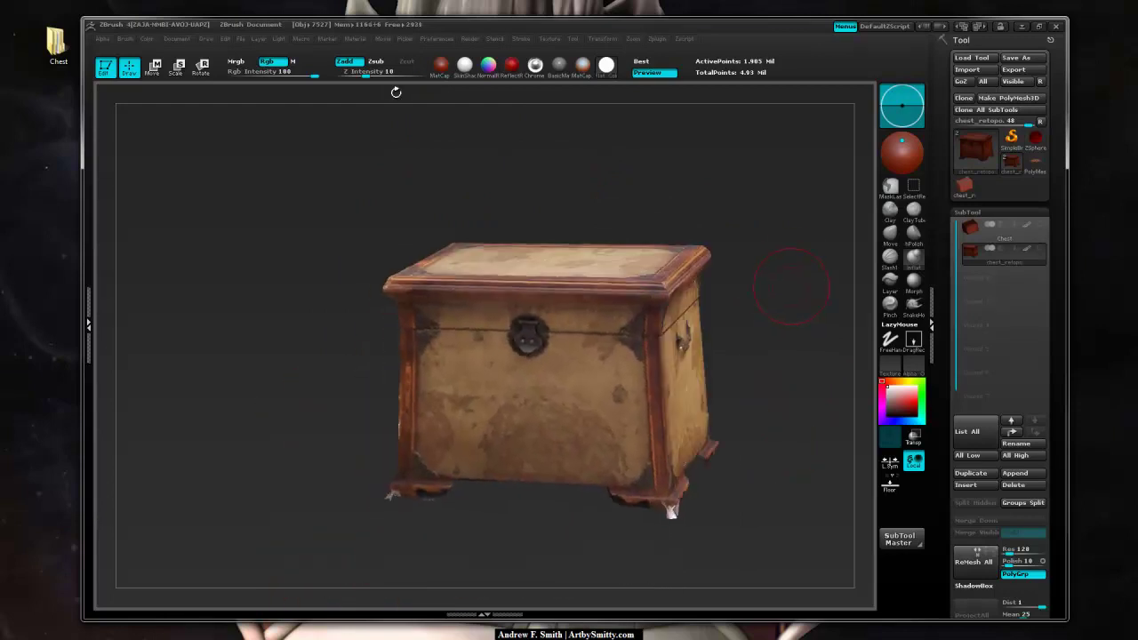
Step the retopo mesh down to its lowest subdivision level and show its wireframe.
key(shift)
key(shift+d)
key(shift+d)
key(shift+d)
key(shift+d)
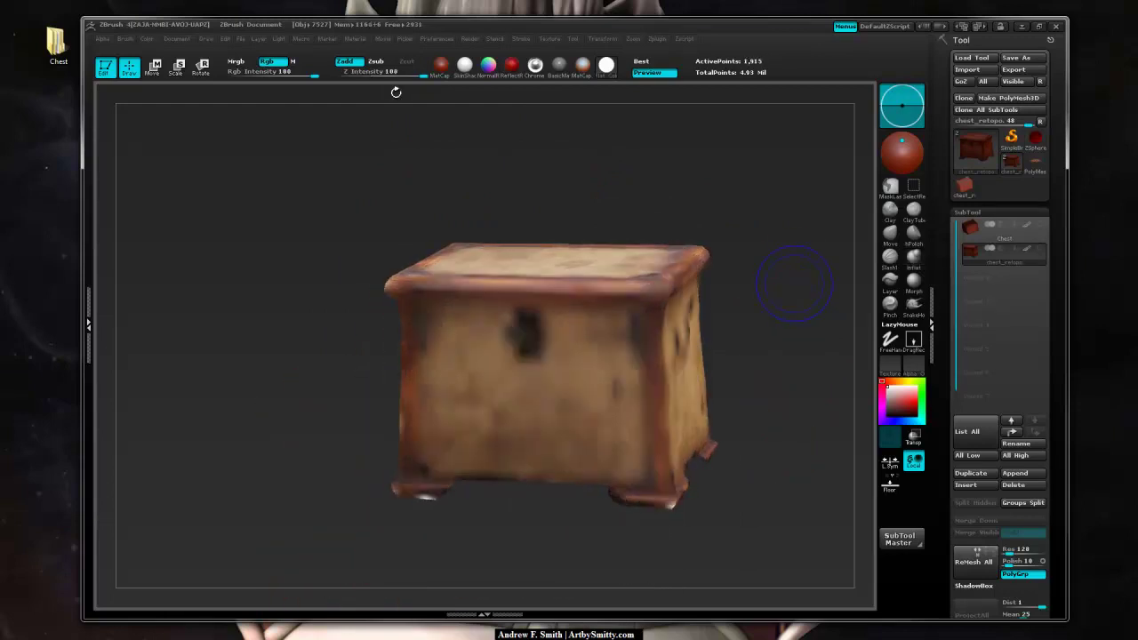
mouse_move(754, 322)
mouse_down()
mouse_move(822, 298)
mouse_move(790, 310)
mouse_move(840, 311)
mouse_move(790, 300)
mouse_move(795, 322)
mouse_move(807, 197)
mouse_move(744, 198)
mouse_move(777, 298)
mouse_move(778, 252)
mouse_move(782, 292)
mouse_up()
key(shift+f)
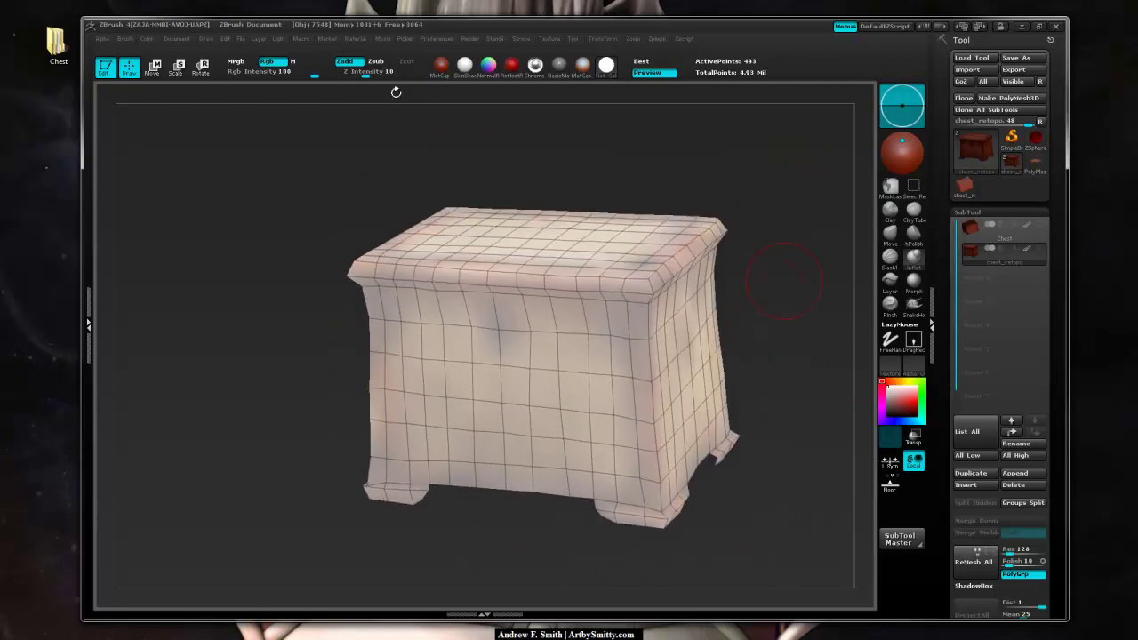
Step the retopo mesh back up to its highest subdivision level and hide the wireframe.
key(d)
key(d)
key(d)
key(d)
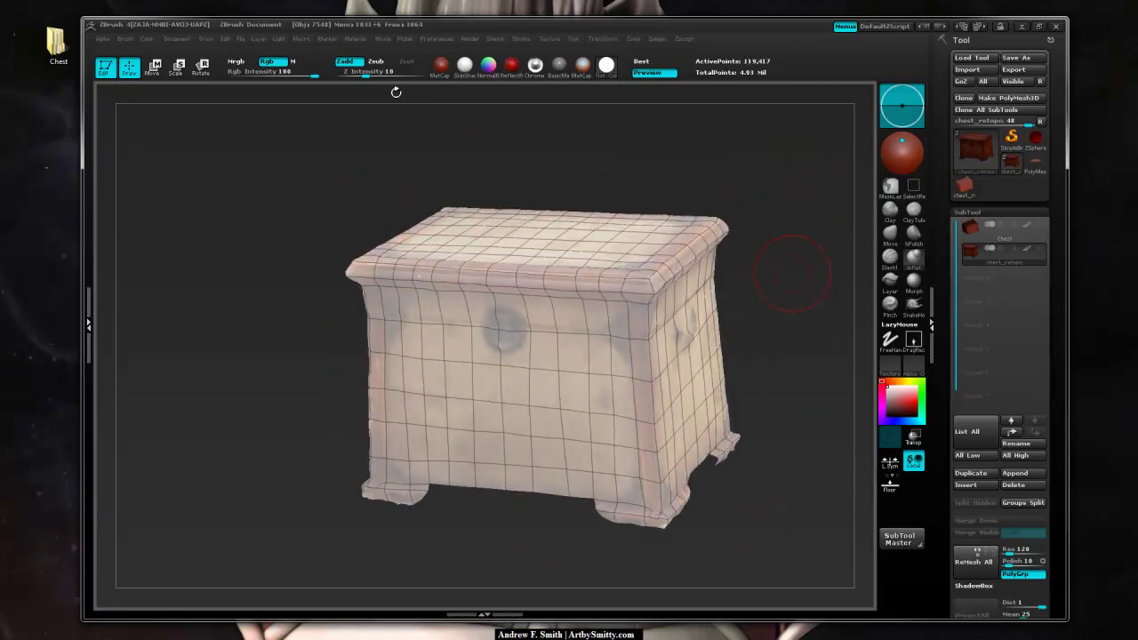
key(d)
key(d)
key(shift+f)
Examine the projected detail on the chest's side, handle and feet, and frame the whole mesh at an angle.
mouse_move(794, 299)
alt+mouse_down()
mouse_move(806, 326)
mouse_move(764, 307)
mouse_move(775, 294)
mouse_move(684, 294)
alt+mouse_up()
mouse_move(866, 274)
alt+mouse_down()
mouse_move(785, 280)
mouse_move(790, 310)
alt+mouse_up()
mouse_move(798, 142)
mouse_down()
mouse_move(783, 246)
mouse_move(810, 281)
mouse_move(763, 303)
mouse_up()
click(914, 258)
drag(711, 266, 761, 265)
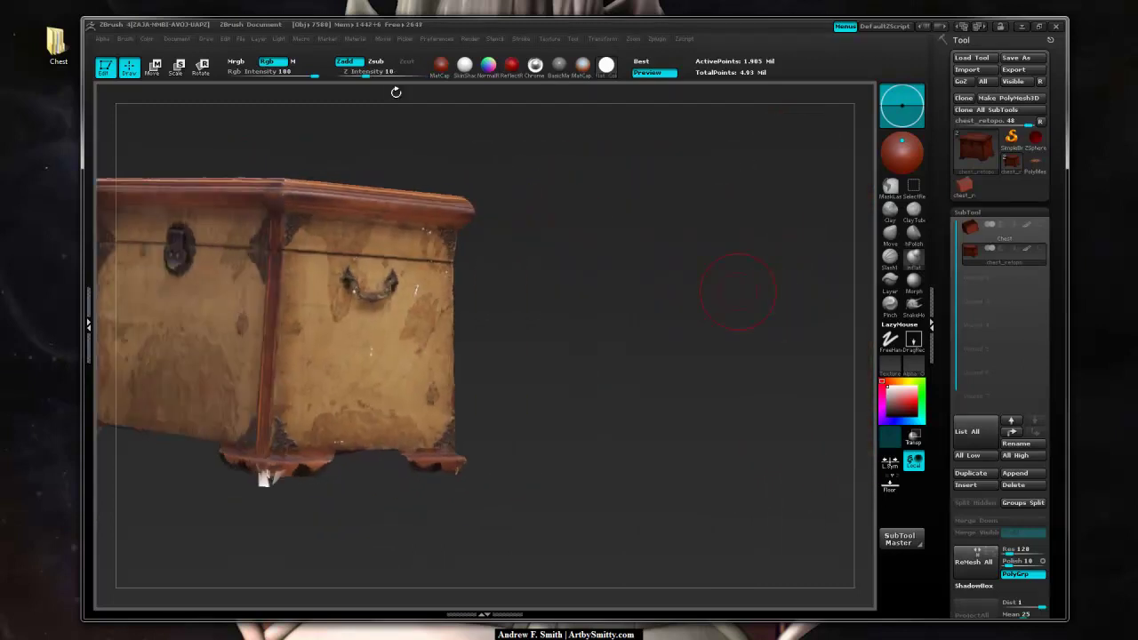
key(f)
alt+drag(831, 373, 844, 444)
drag(774, 444, 774, 333)
alt+drag(803, 214, 793, 319)
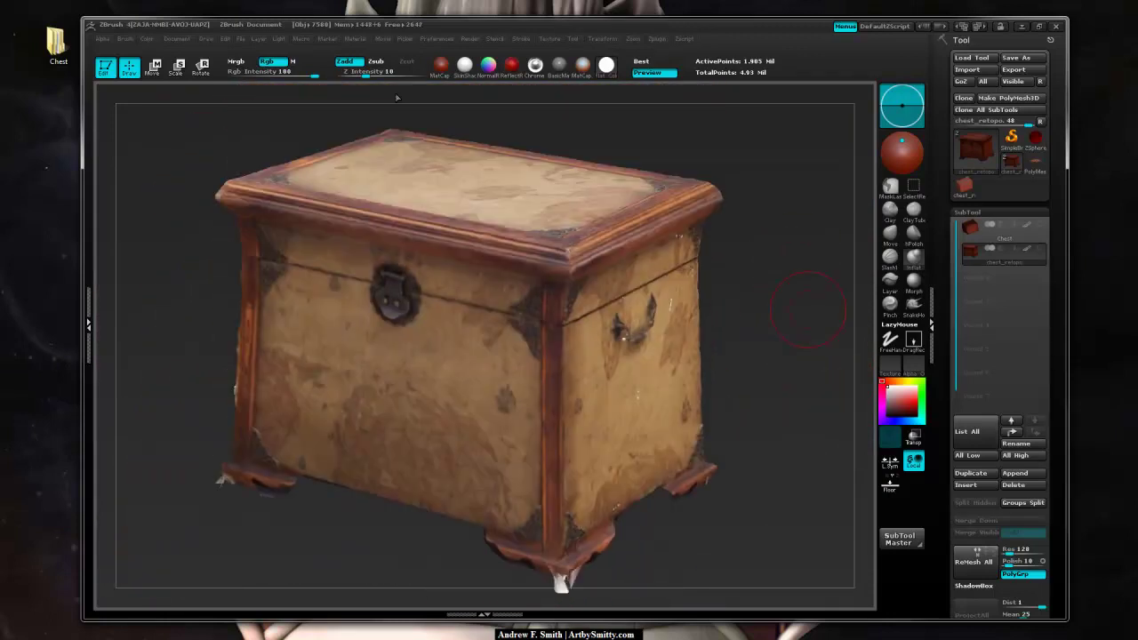
Create a new texture map from the retopo mesh's polypaint at a 2048 UV map size and open its thumbnail.
drag(943, 498, 952, 216)
click(976, 469)
drag(946, 471, 945, 346)
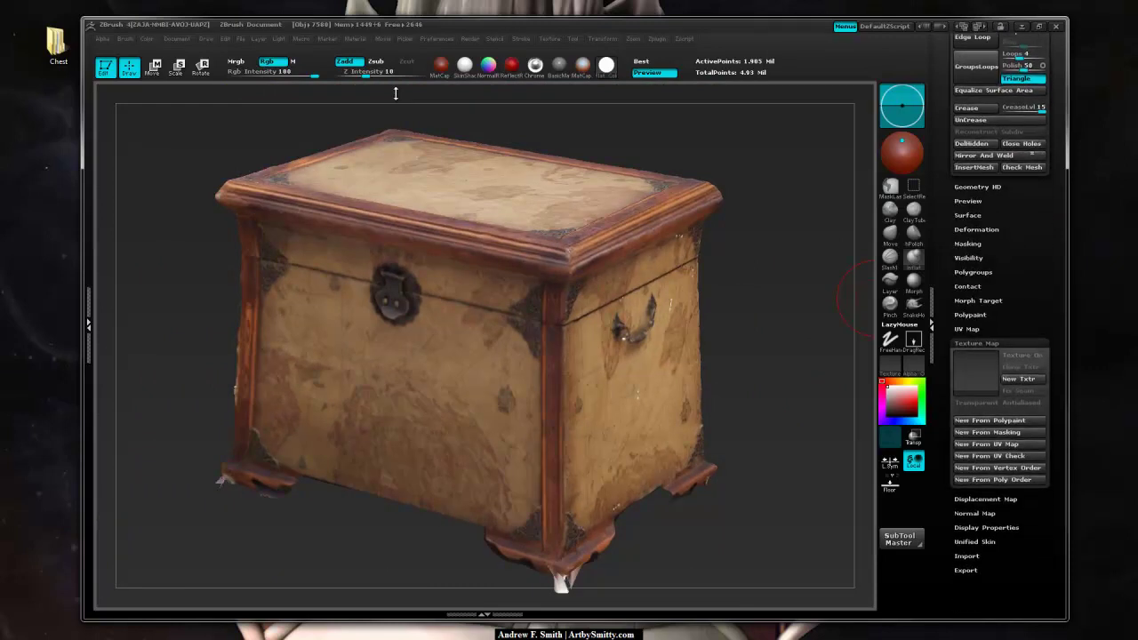
click(967, 329)
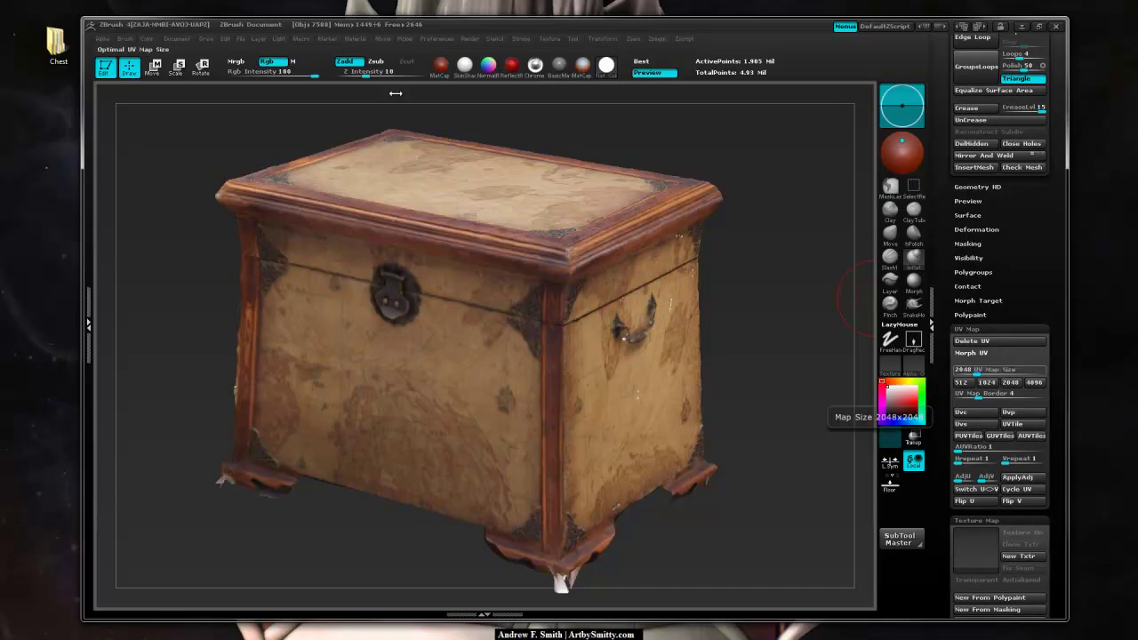
drag(995, 401, 1013, 252)
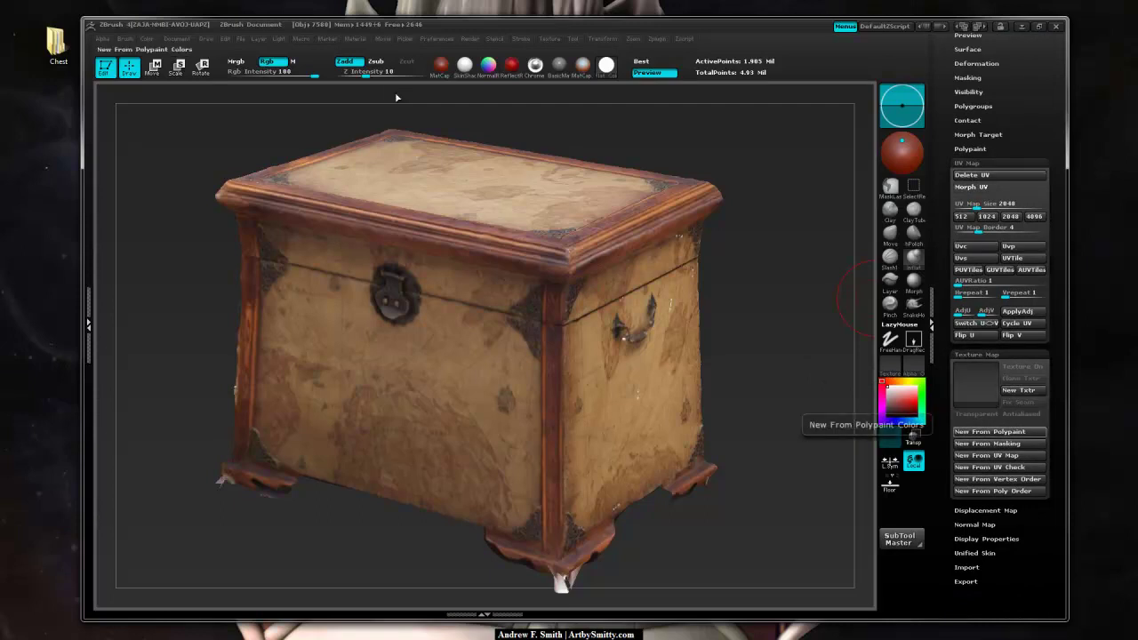
click(989, 431)
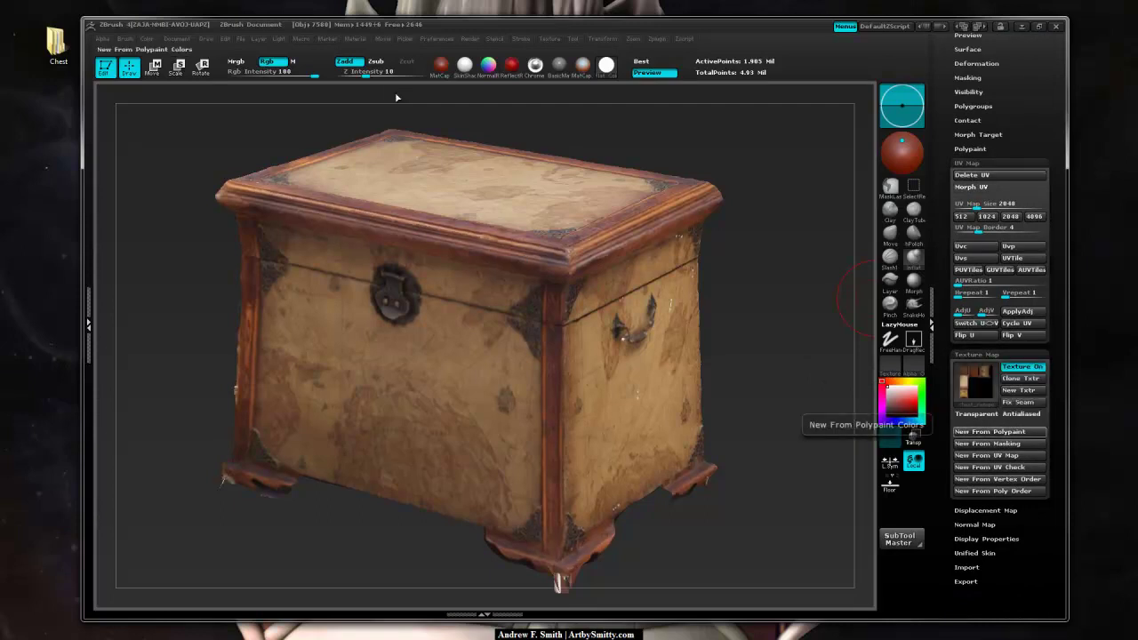
mouse_move(978, 373)
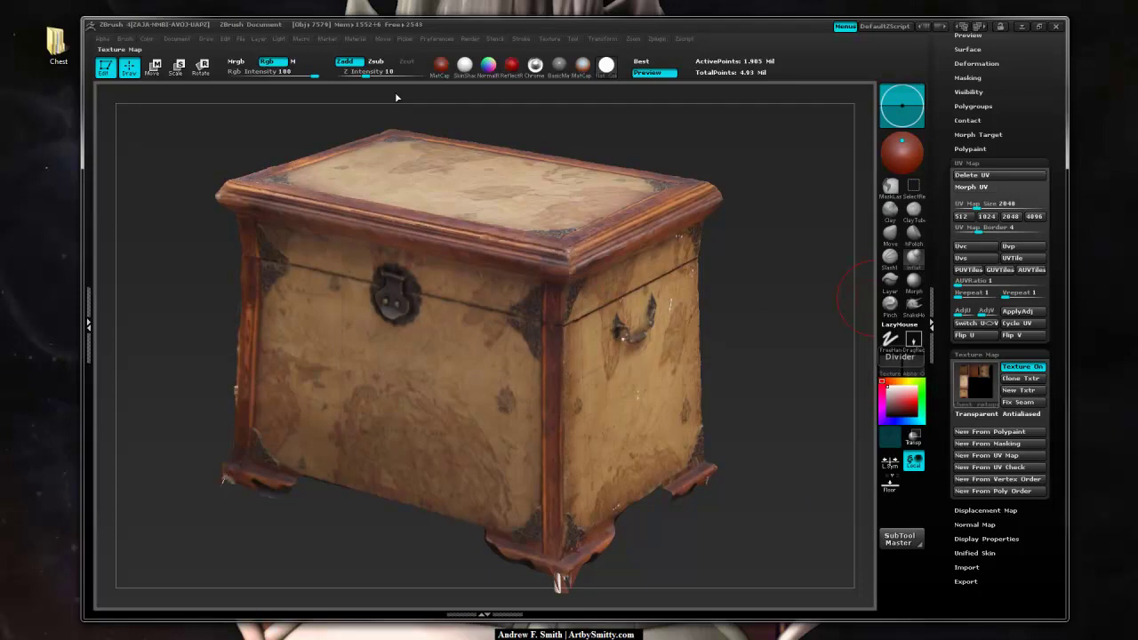
click(976, 382)
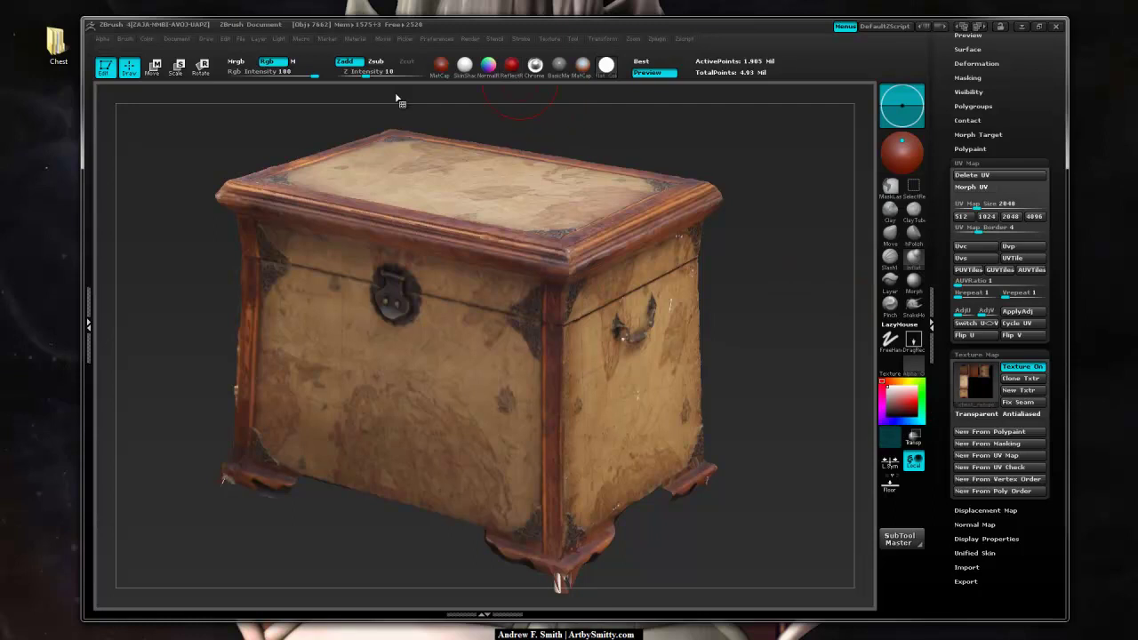
Export the chest's texture map as the Photoshop file Chest_DIFF in the Chest > Photos > Demo folder.
click(549, 39)
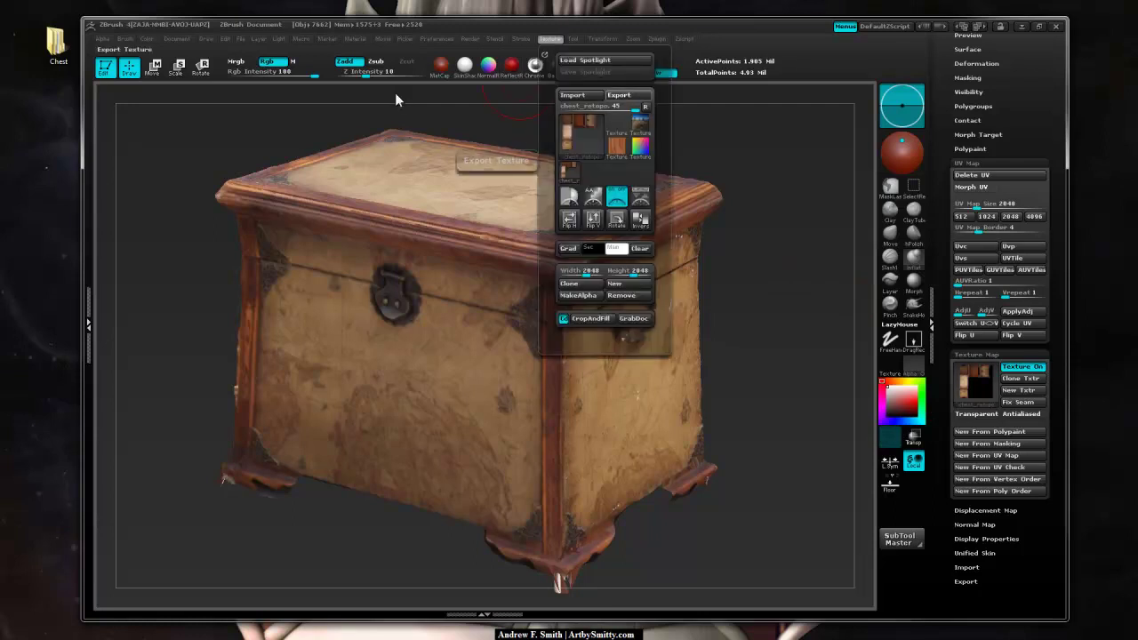
click(619, 95)
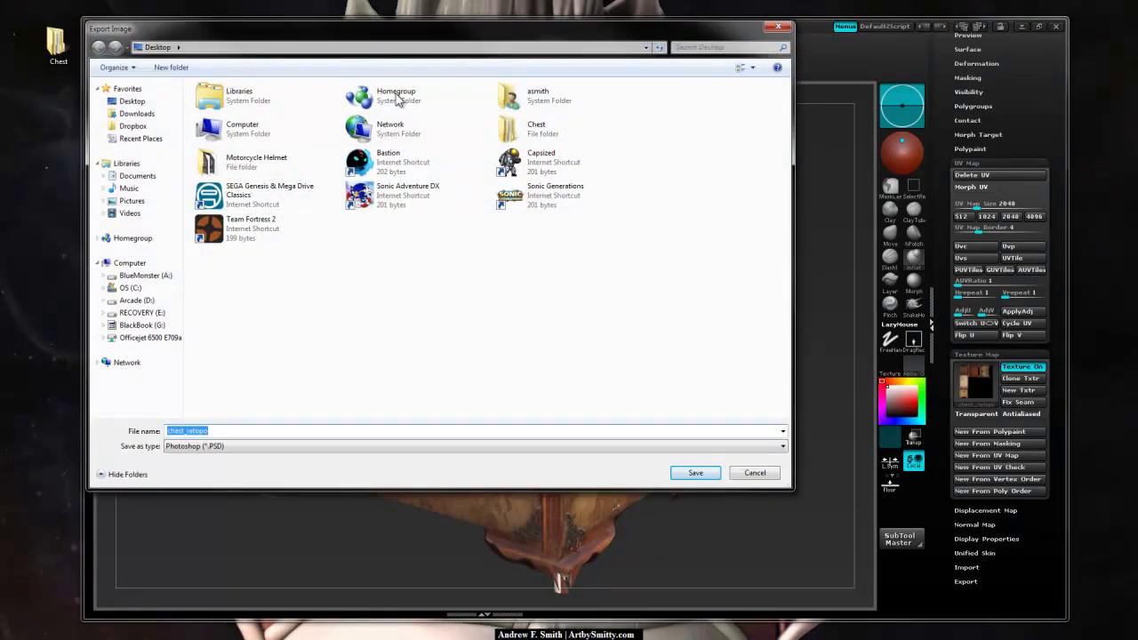
double_click(543, 128)
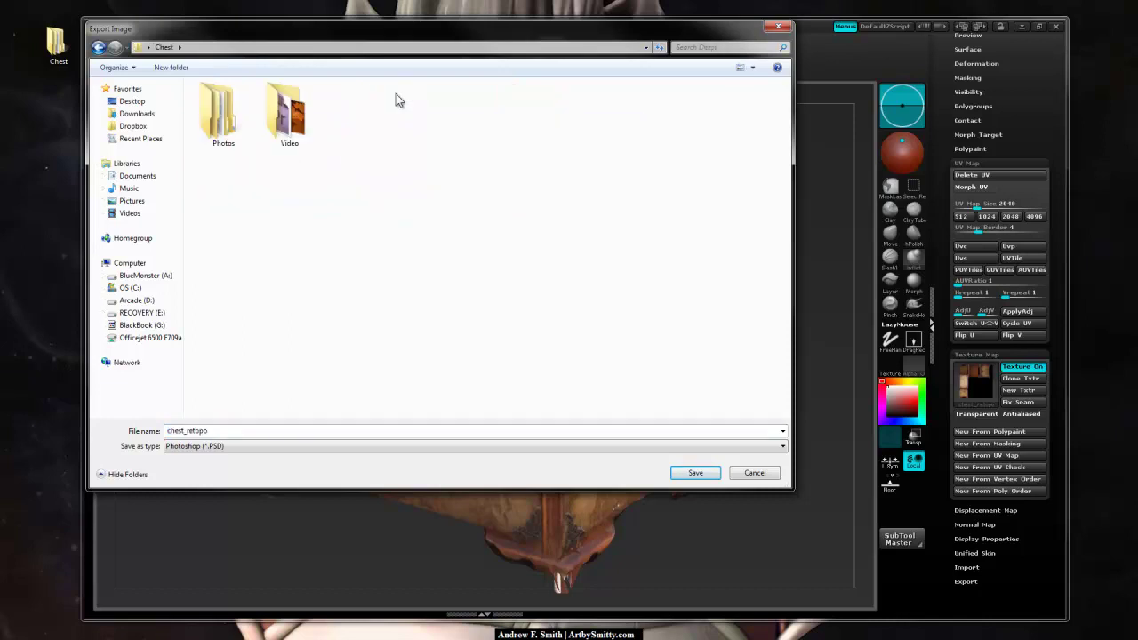
double_click(223, 116)
double_click(422, 116)
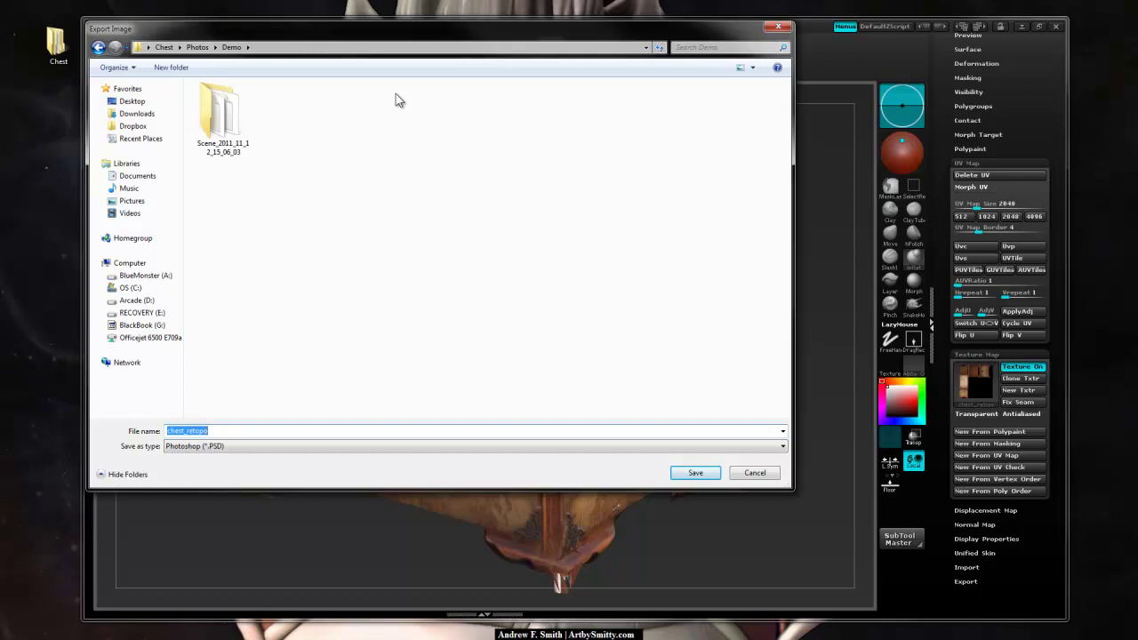
text(Chest_Di)
key(Return)
Step the retopo mesh down to its lowest subdivision level and check its wireframe, leaving the wireframe hidden.
shift+drag(395, 92, 396, 93)
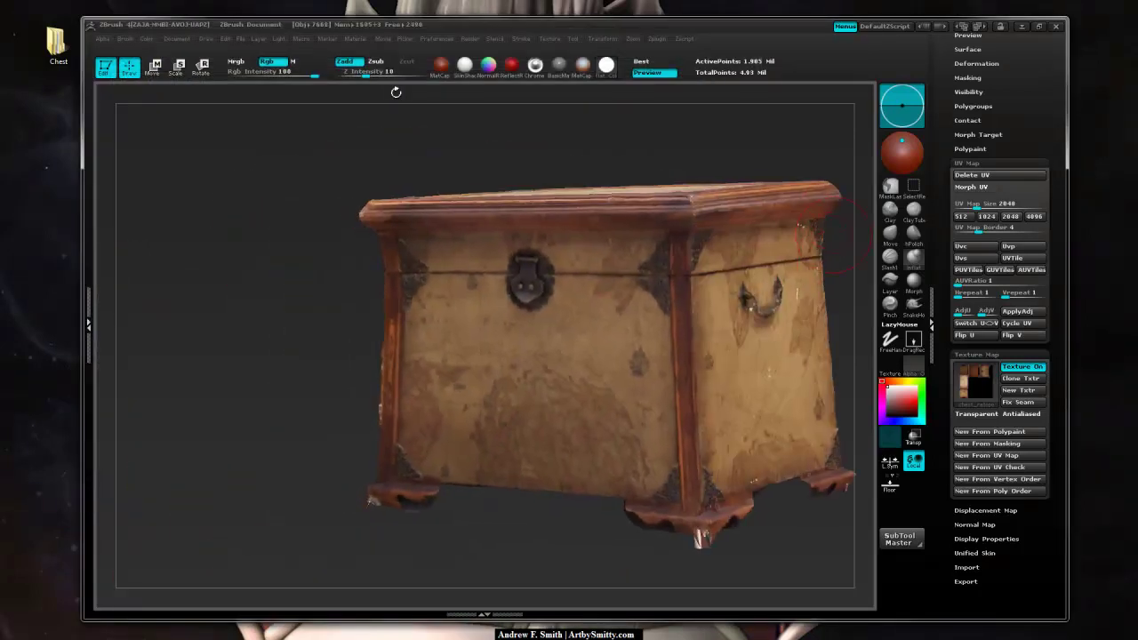
alt+drag(396, 93, 340, 117)
key(shift+d)
key(shift+d)
key(shift+d)
key(shift+d)
key(shift+d)
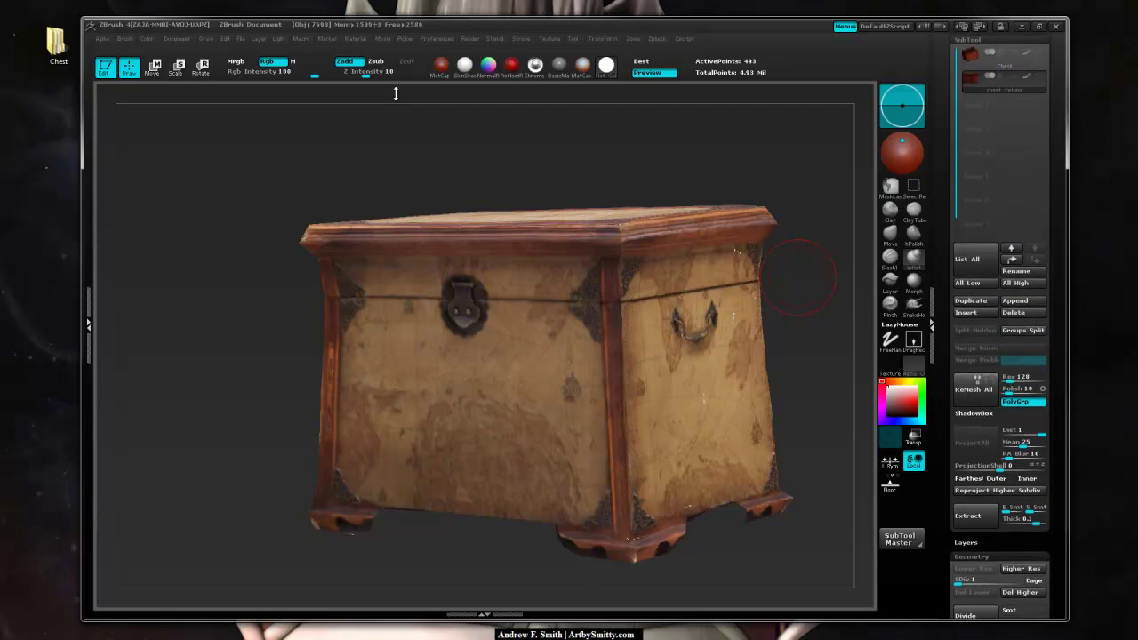
key(shift+f)
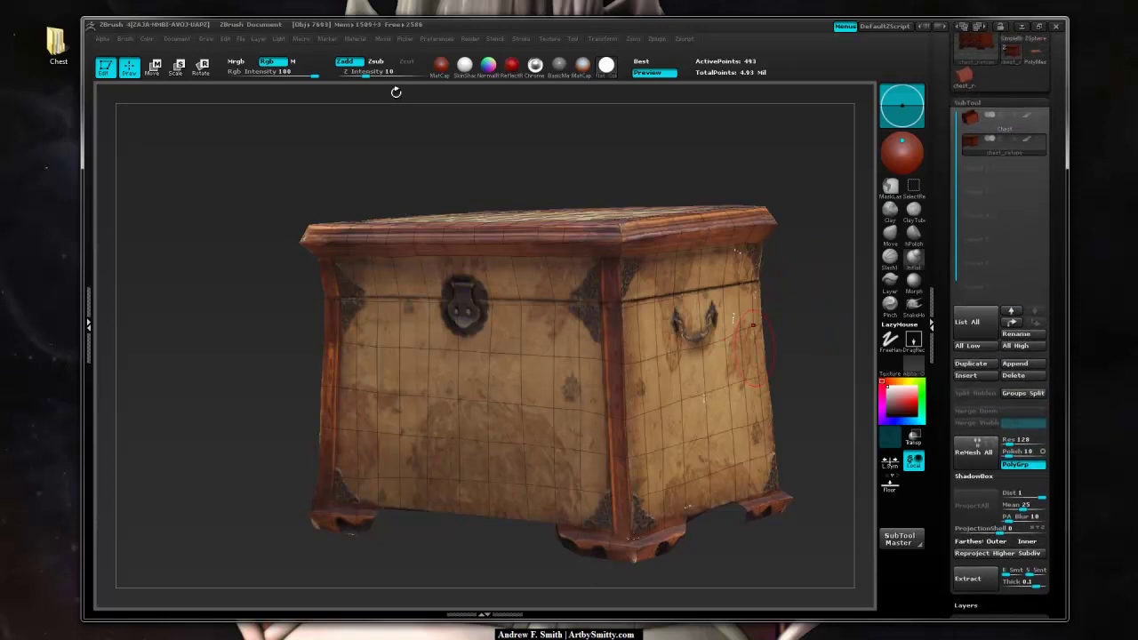
key(shift+f)
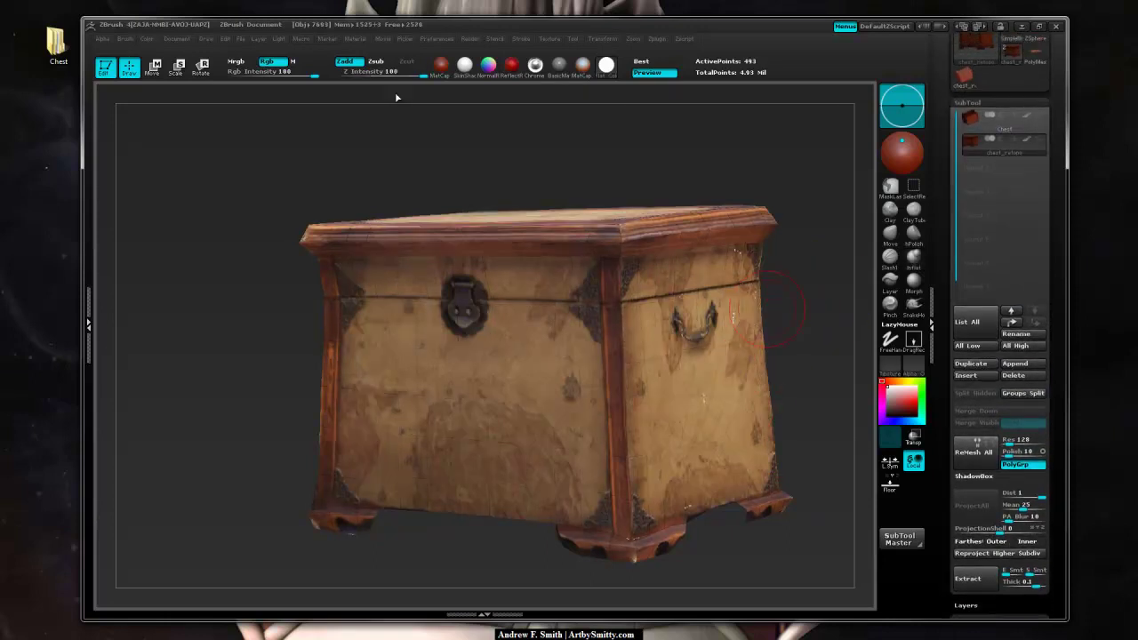
Export the low-poly retopo mesh in OBJ format as Chest_LP in the Demo folder.
click(1013, 69)
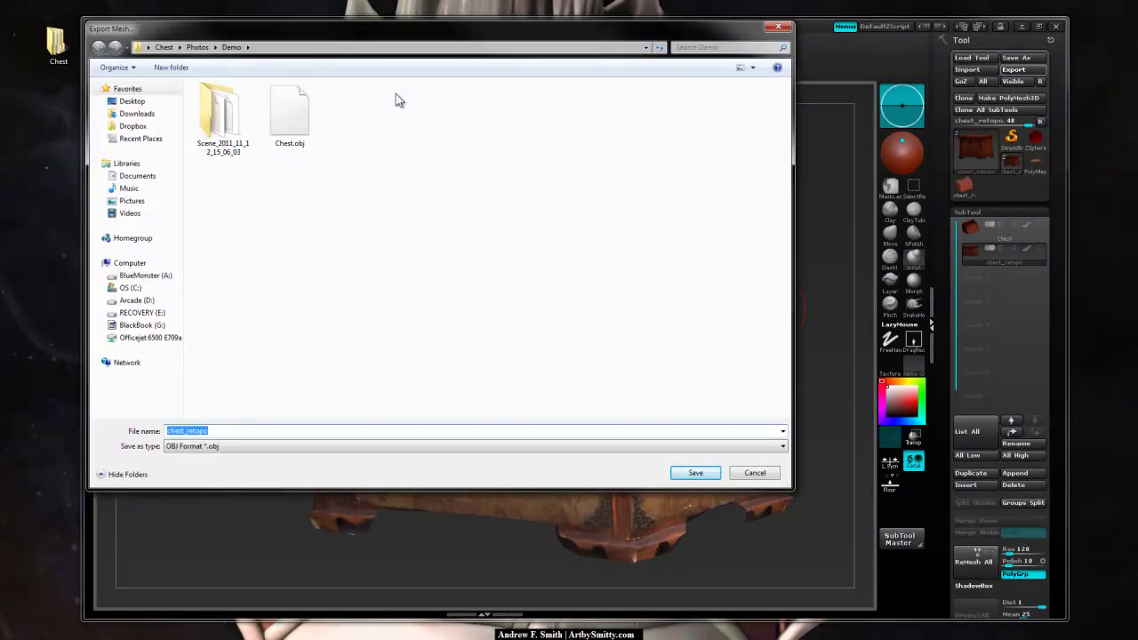
click(290, 116)
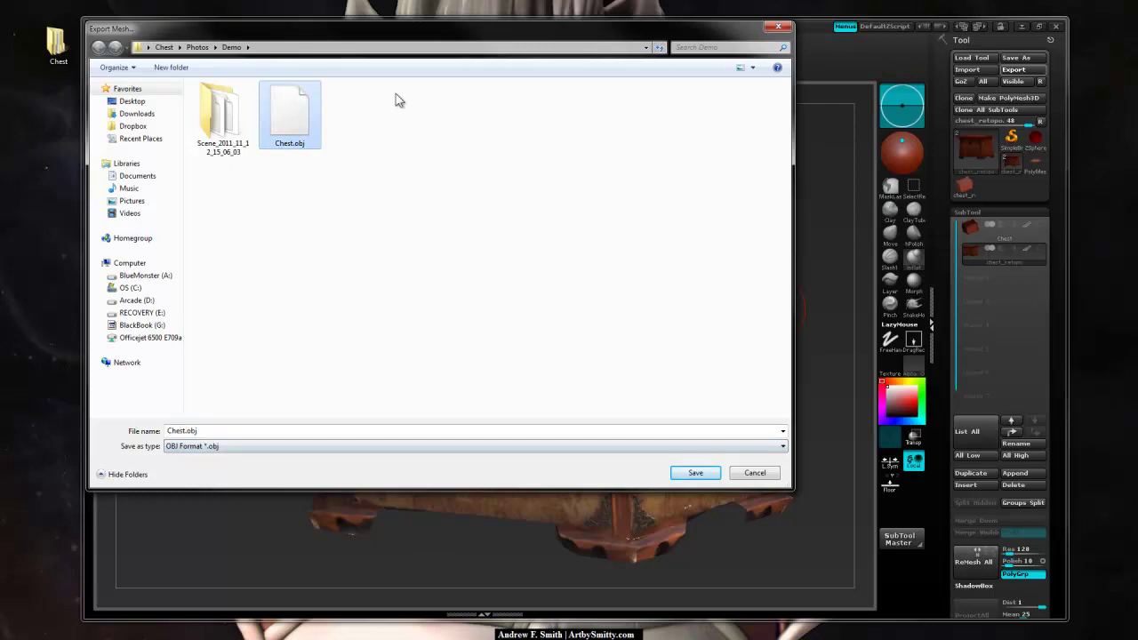
key(Tab)
text(C)
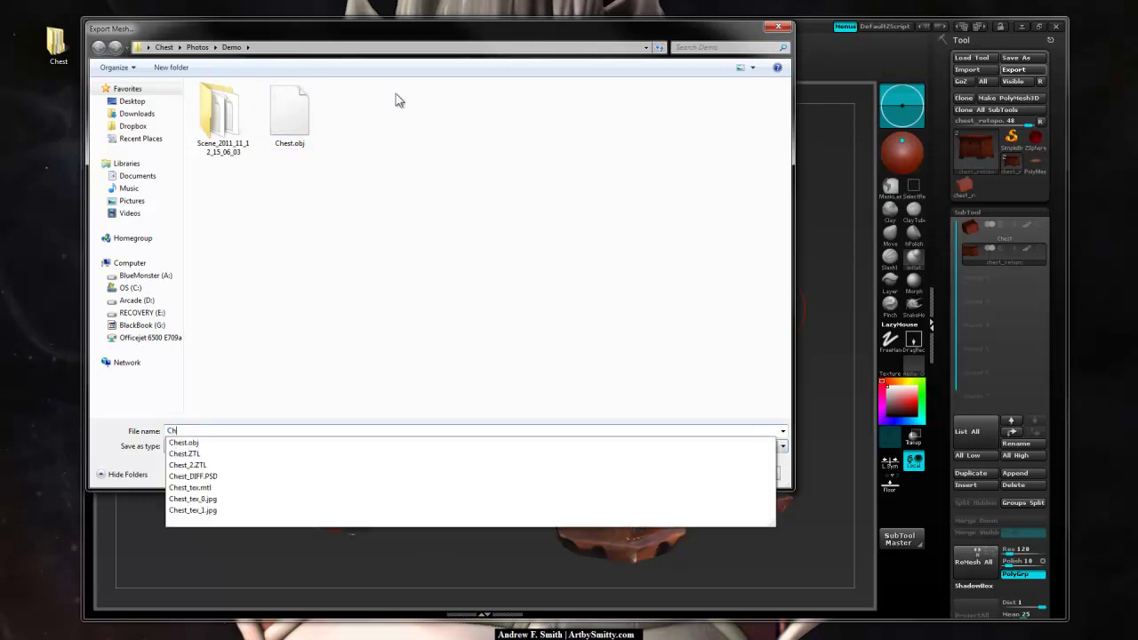
text(hest_LP)
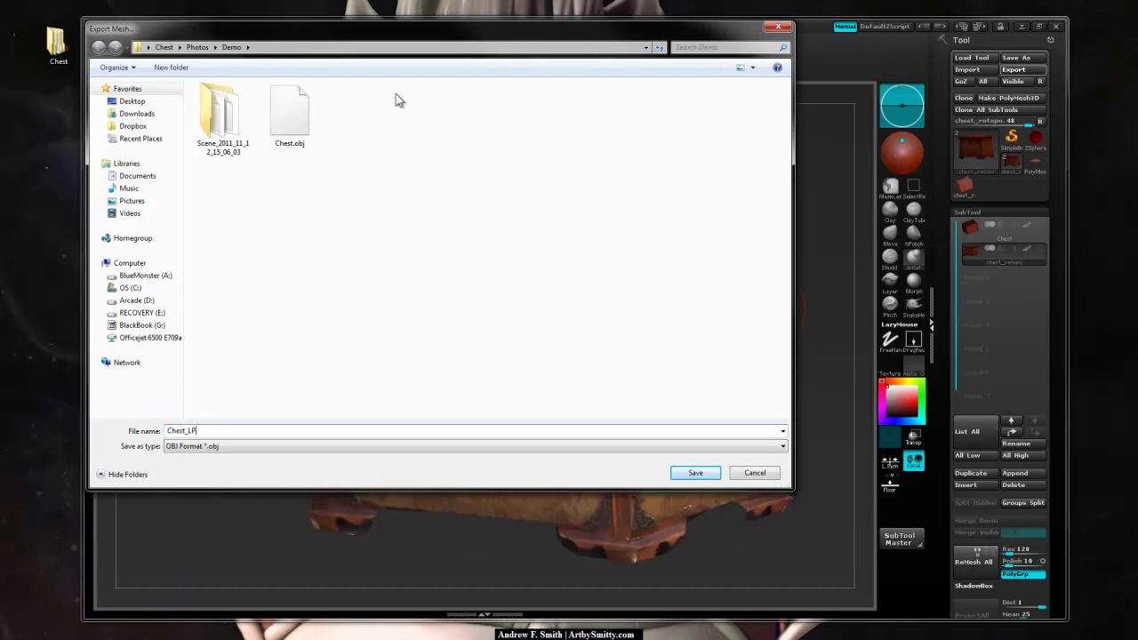
key(Return)
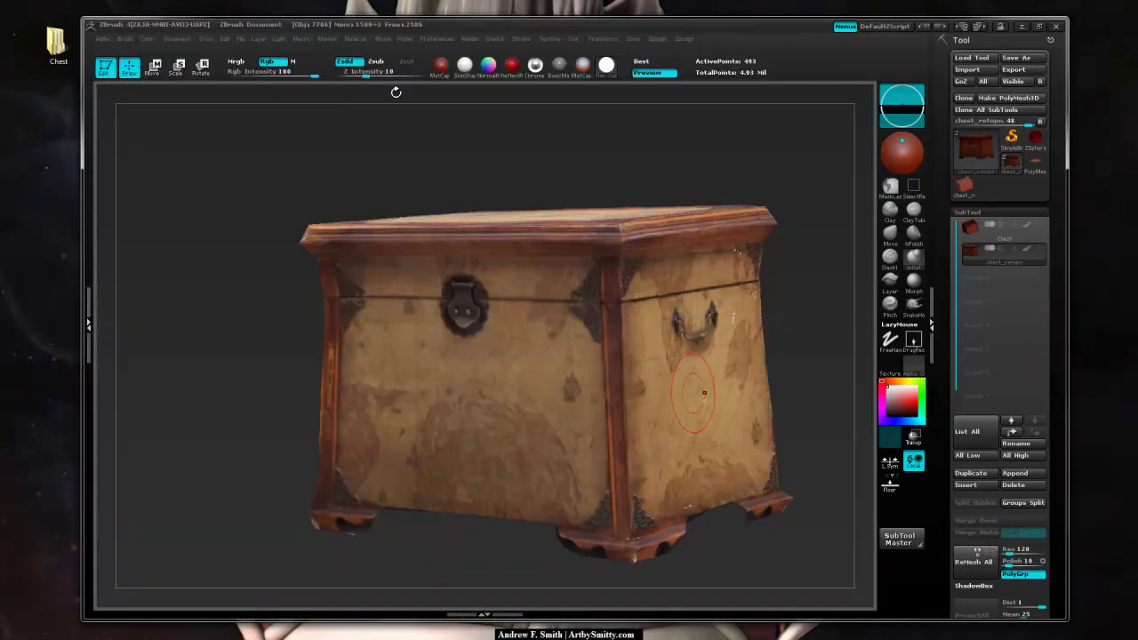
drag(396, 93, 396, 95)
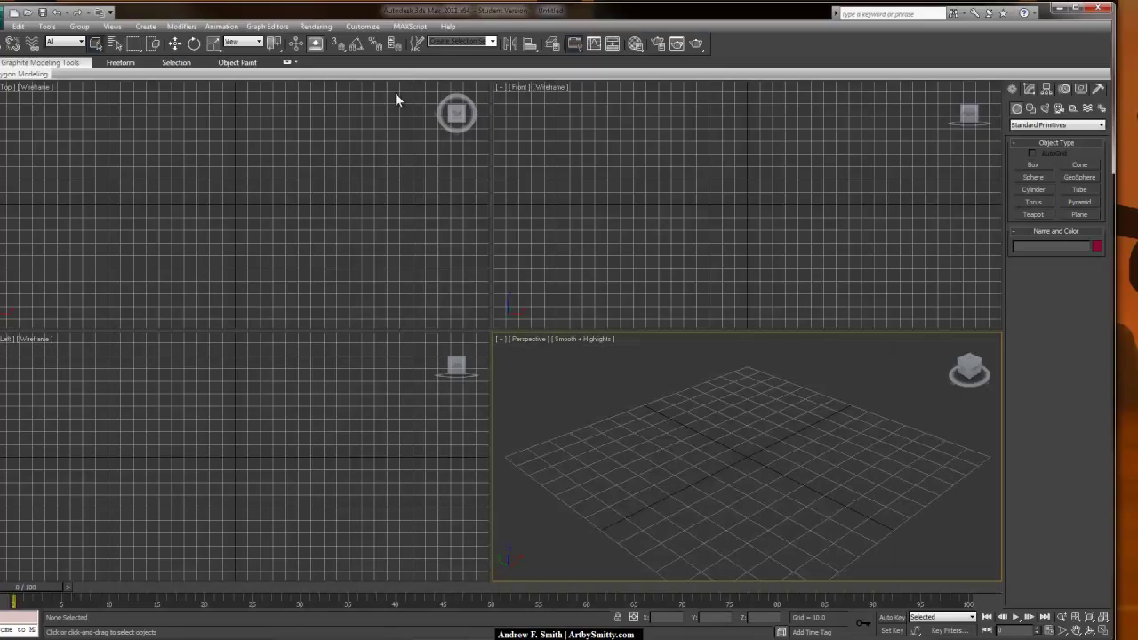
In 3ds Max, import Chest_LP.OBJ from the Chest > Photos > Demo folder with the preset OBJ import options.
key(alt+f)
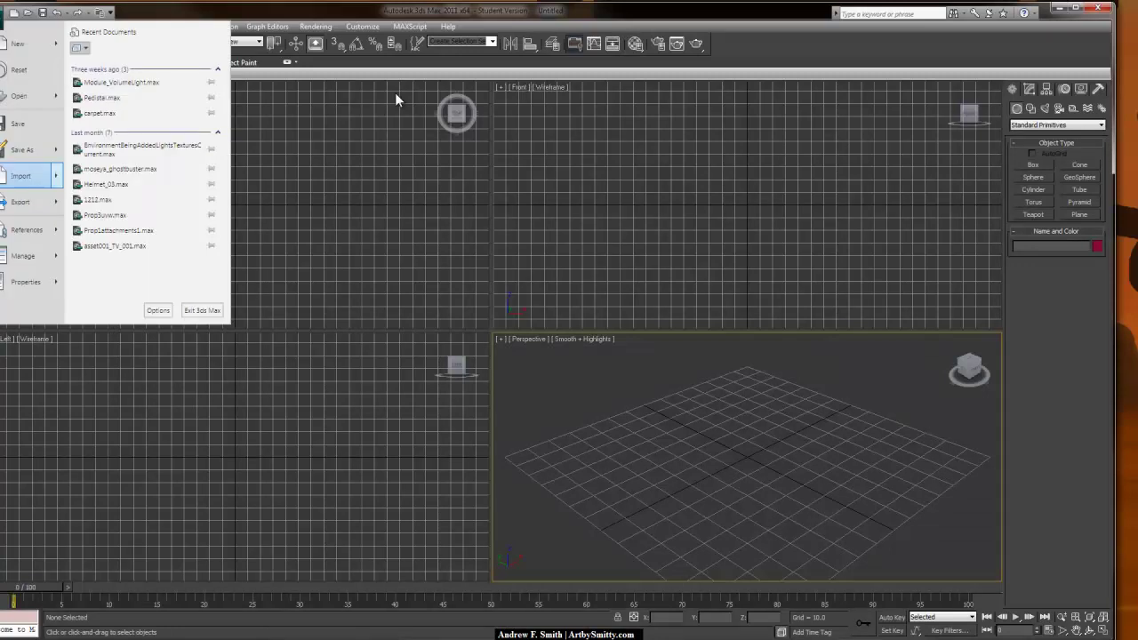
key(Right)
key(Return)
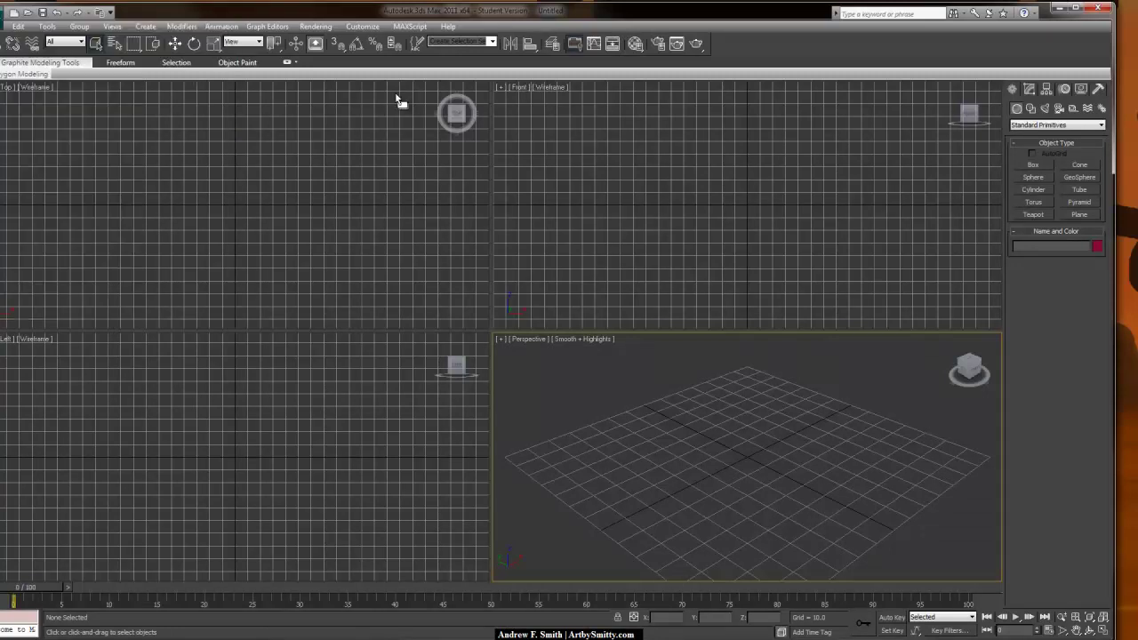
click(142, 29)
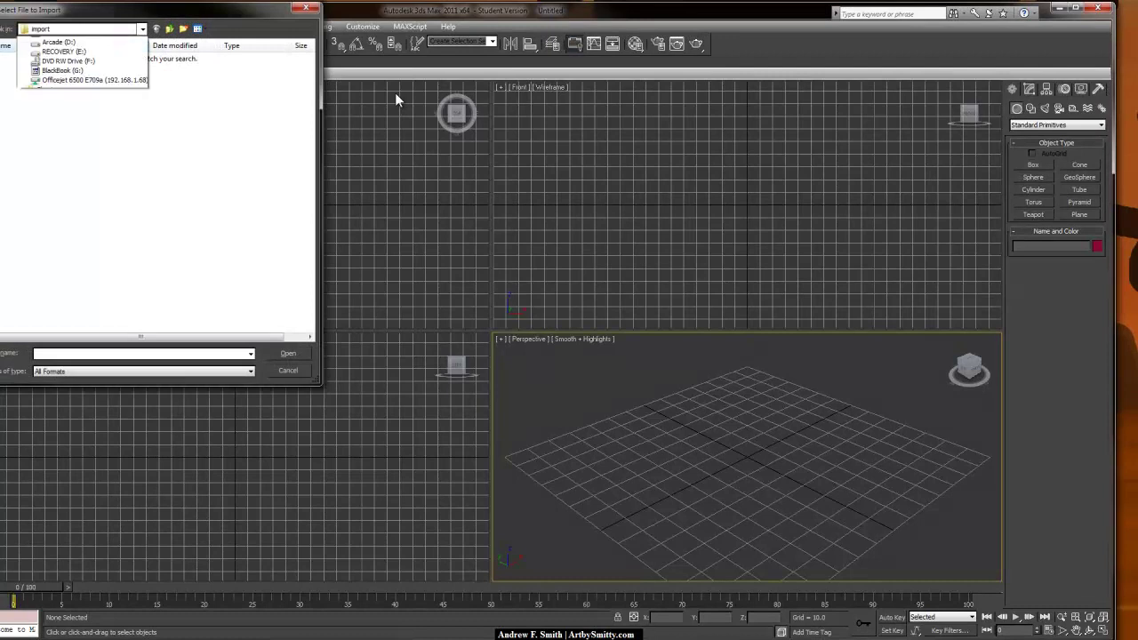
click(50, 51)
double_click(172, 117)
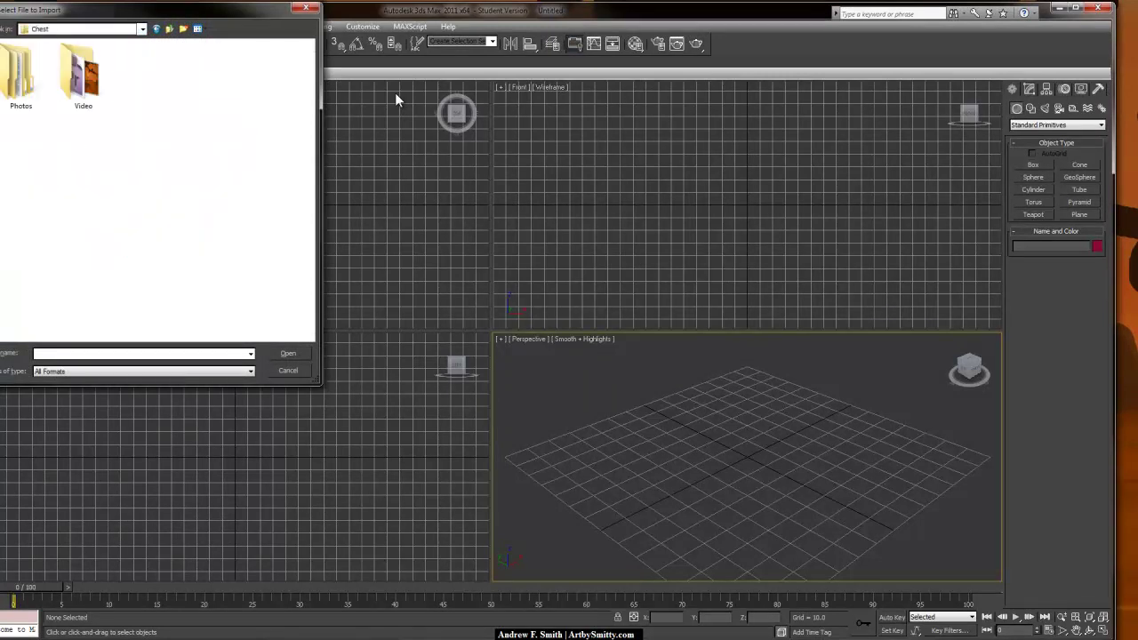
double_click(21, 77)
double_click(208, 77)
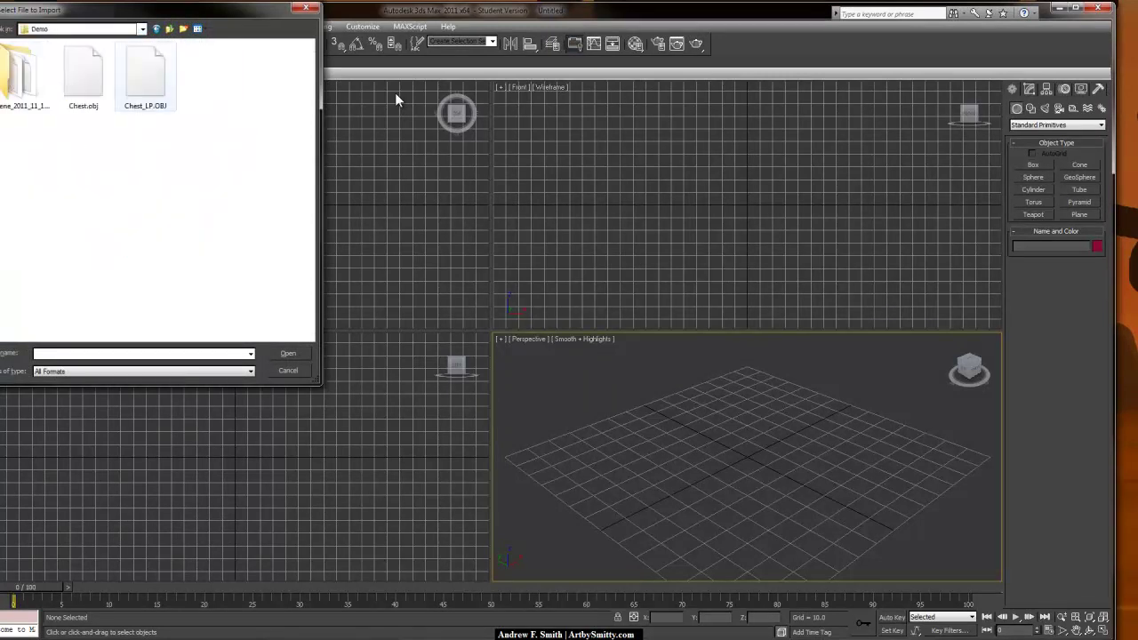
click(146, 76)
key(Return)
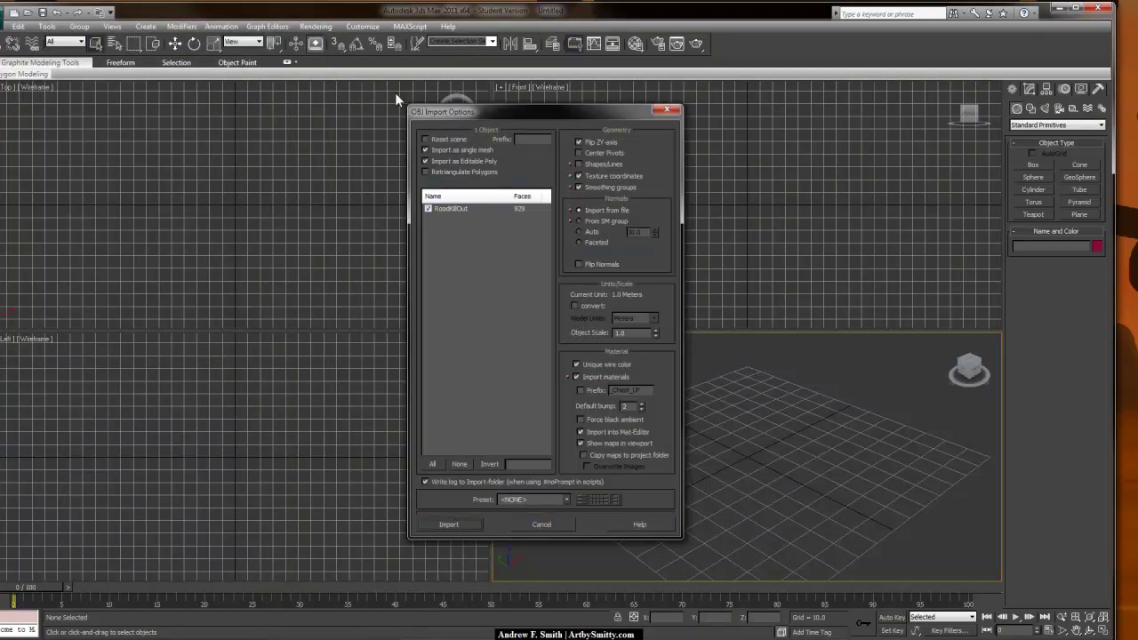
key(Return)
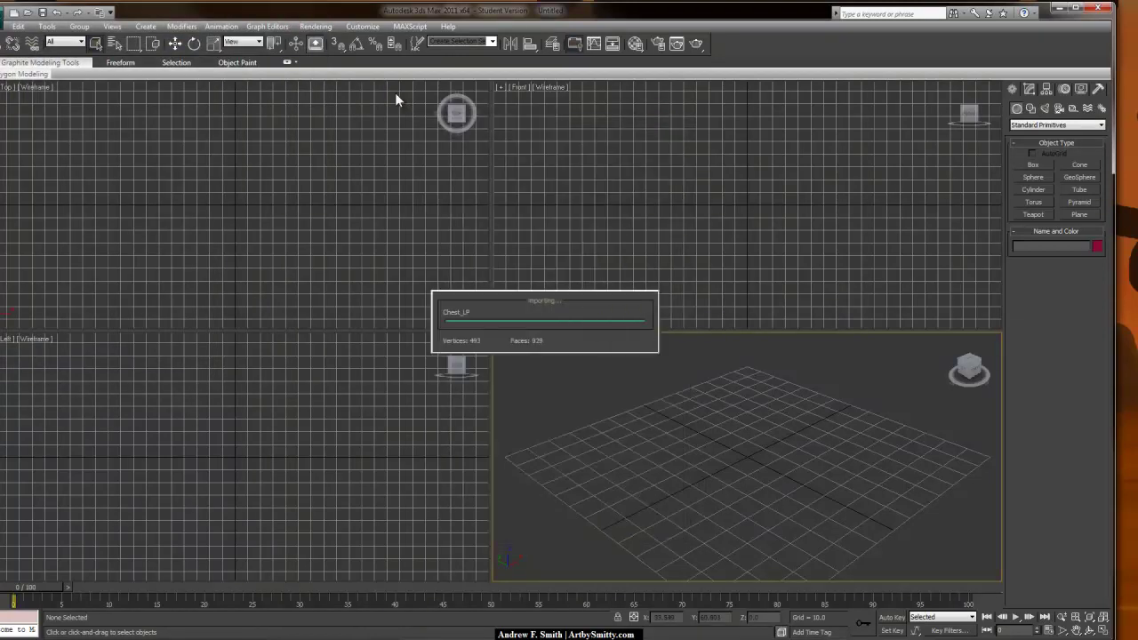
Maximize the perspective viewport and view the imported chest from its side.
alt+middle_drag(745, 431, 649, 436)
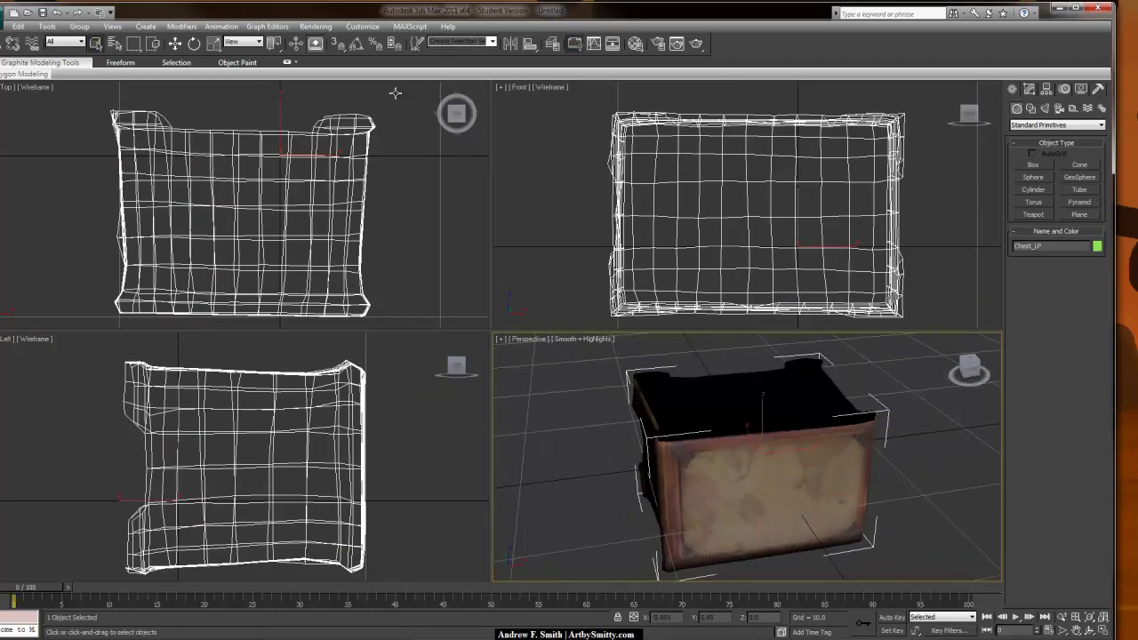
key(alt+w)
alt+middle_drag(649, 355, 568, 320)
alt+middle_drag(395, 93, 298, 93)
Rotate the imported chest upright so that its lid faces up and its feet point down.
key(e)
drag(566, 356, 585, 263)
key(ctrl+z)
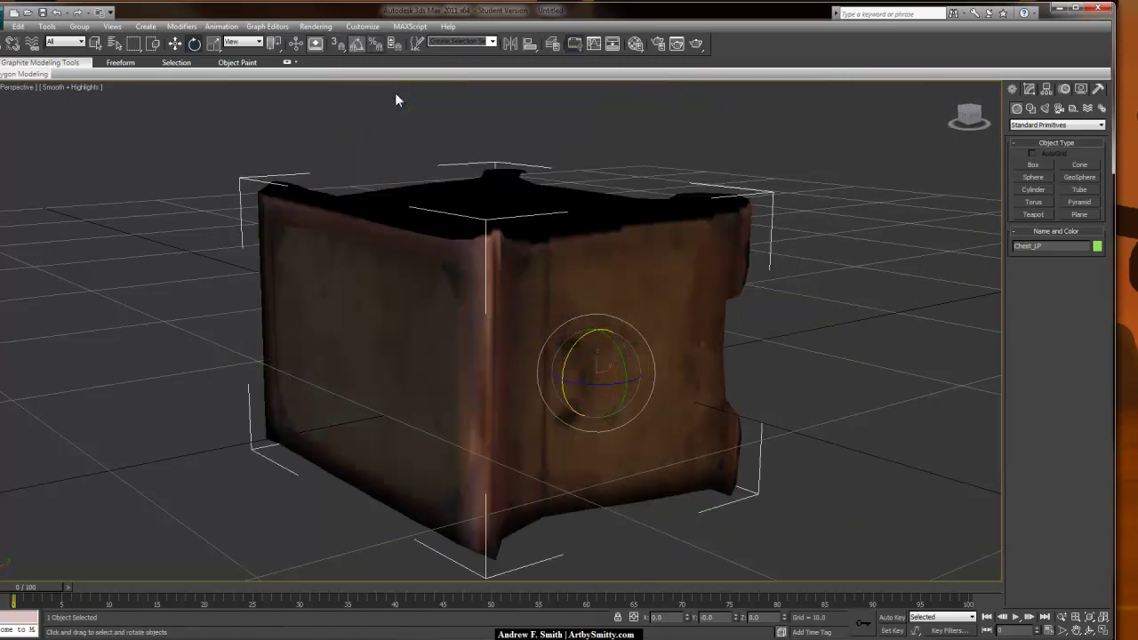
drag(570, 348, 619, 289)
alt+middle_drag(395, 93, 395, 92)
scroll(395, 93, down, 4)
click(395, 94)
scroll(394, 94, up, 5)
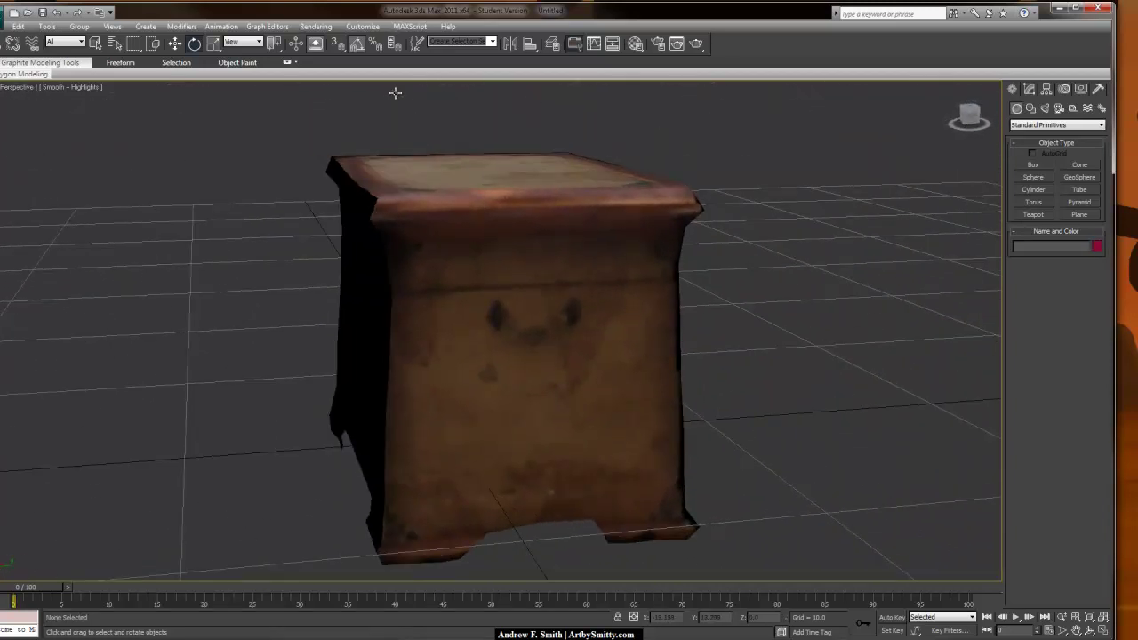
Raise the chest in the front view until its feet rest on the ground line, and return to the perspective view.
key(f)
key(z)
key(w)
key(ctrl+a)
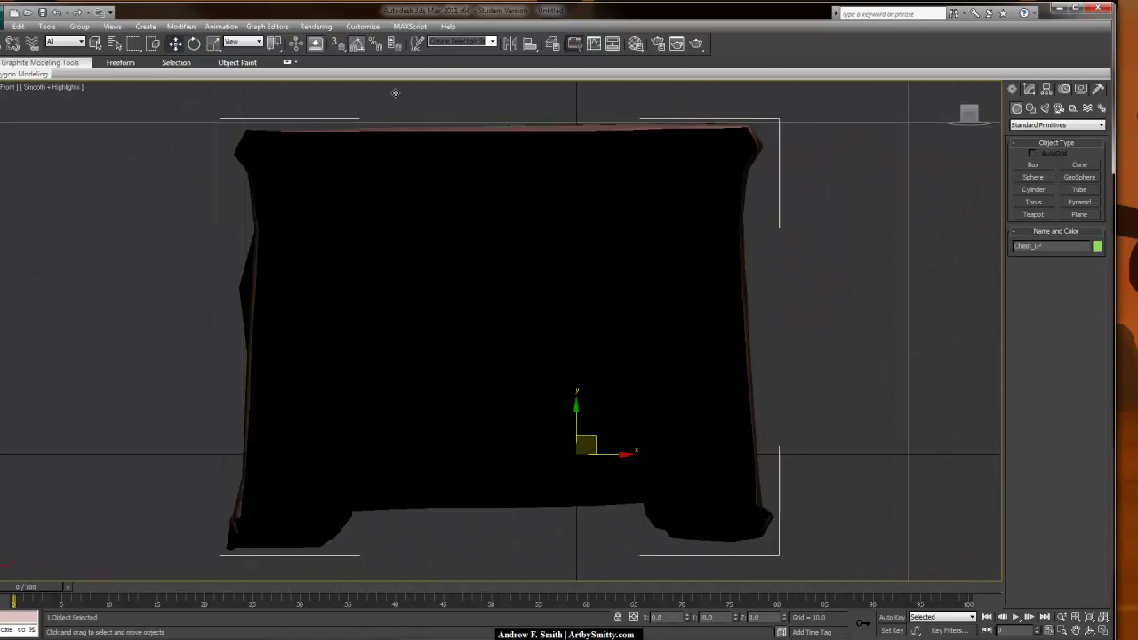
drag(576, 416, 576, 333)
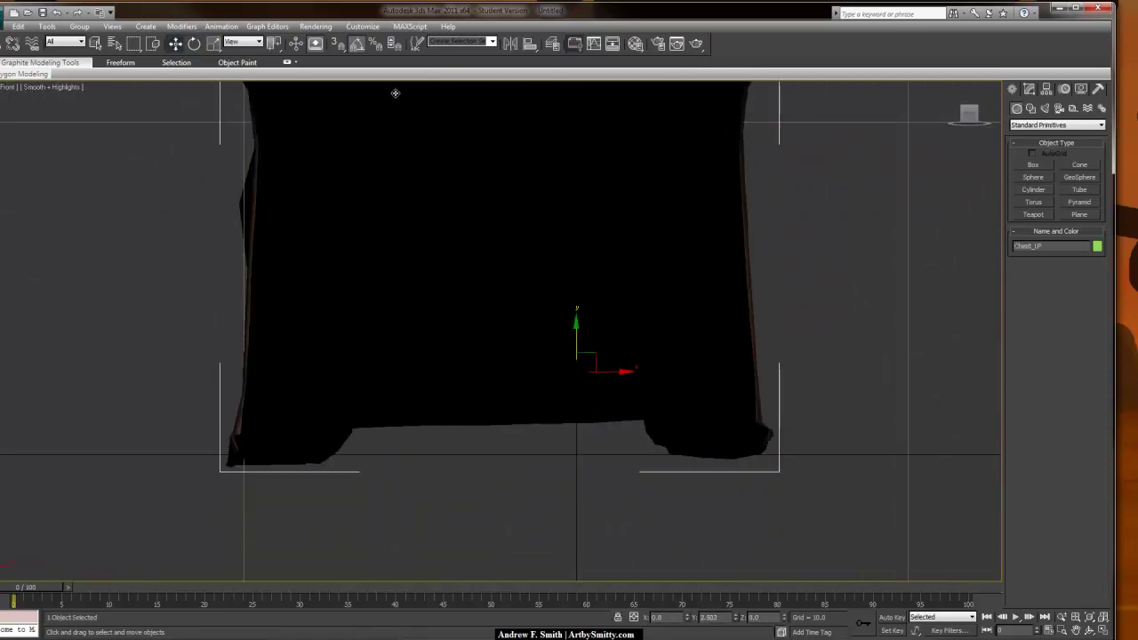
click(791, 316)
key(p)
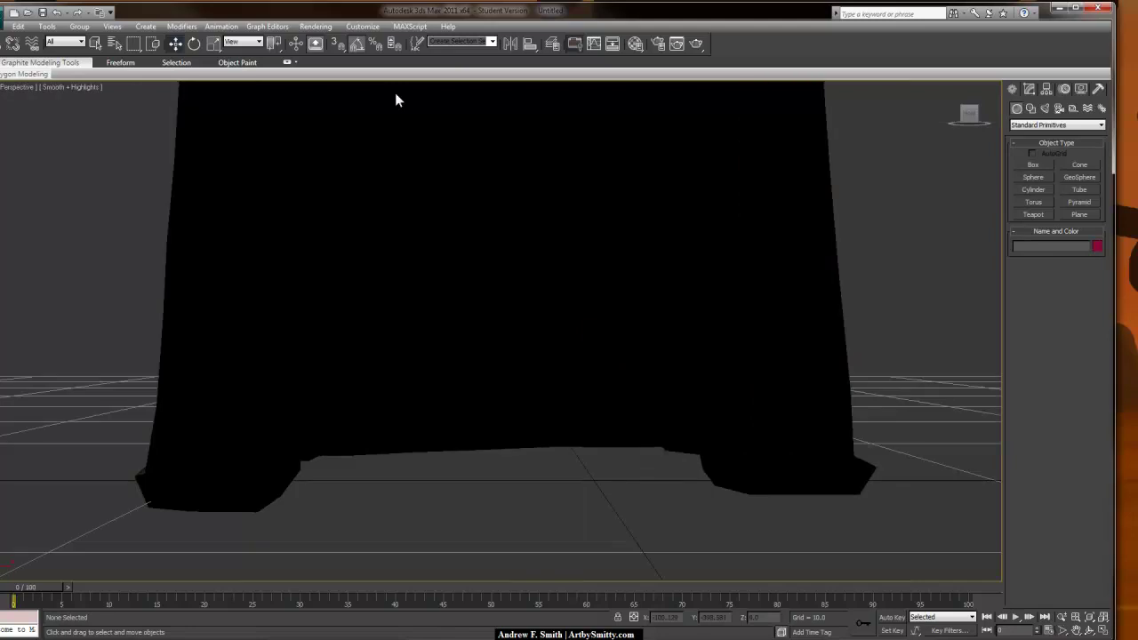
middle_drag(782, 316, 782, 432)
scroll(396, 92, down, 5)
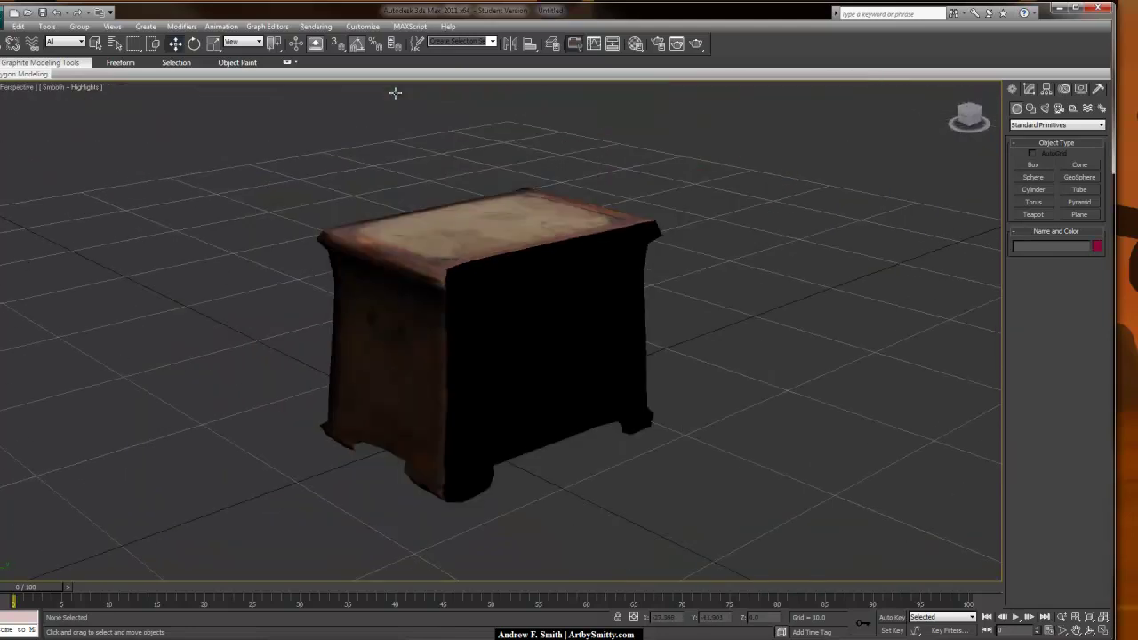
Open the Material Editor and name the second sample slot's material Chest.
key(m)
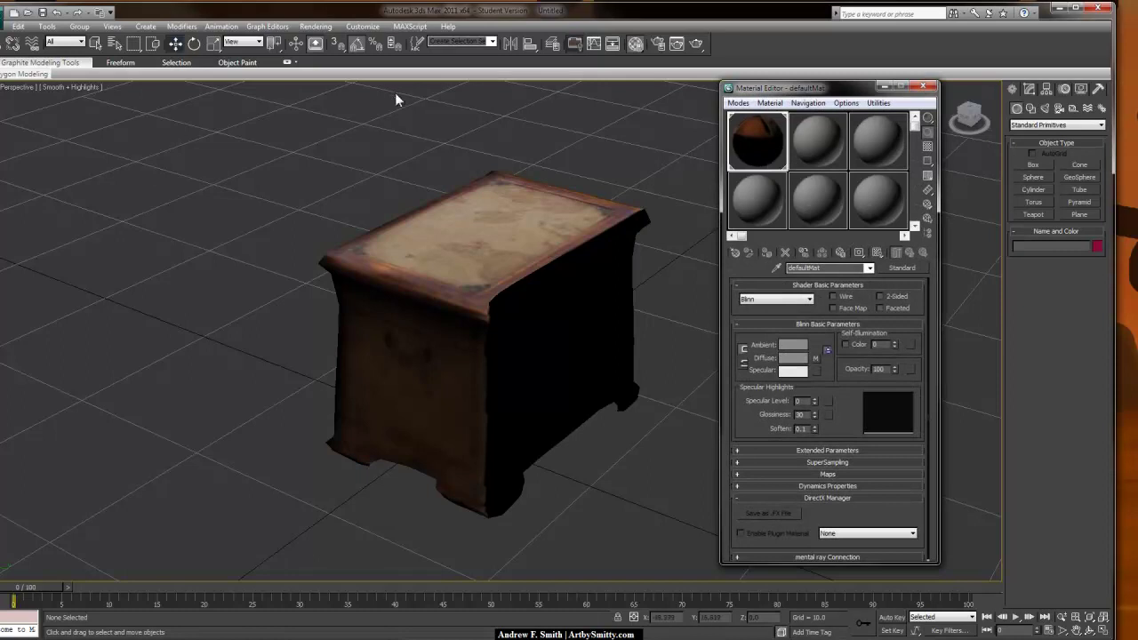
click(818, 141)
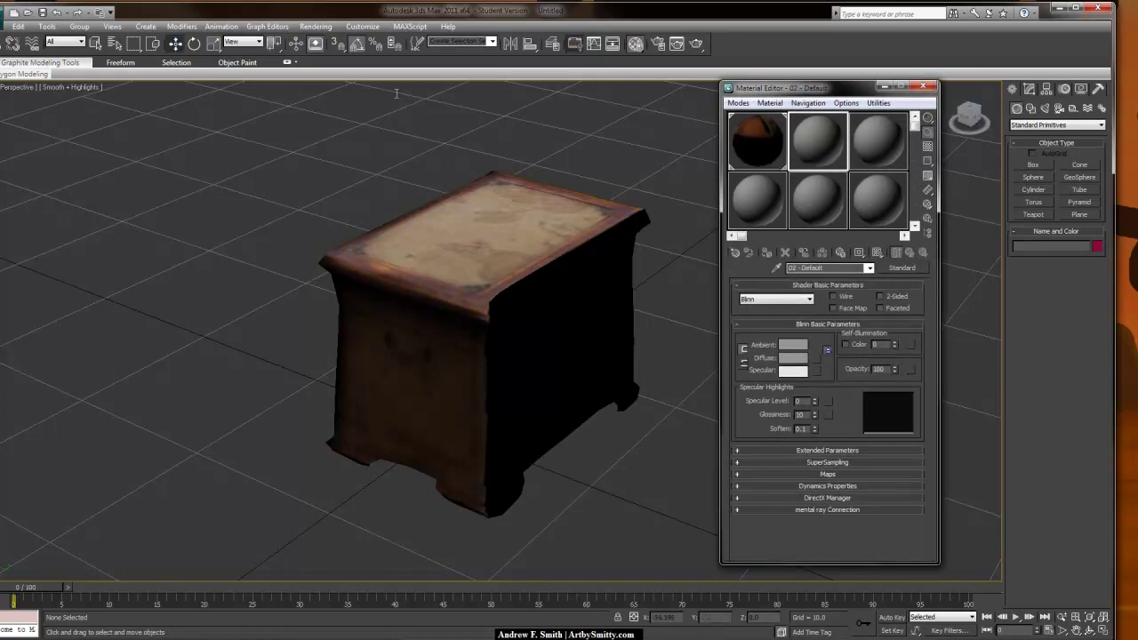
text(Chest)
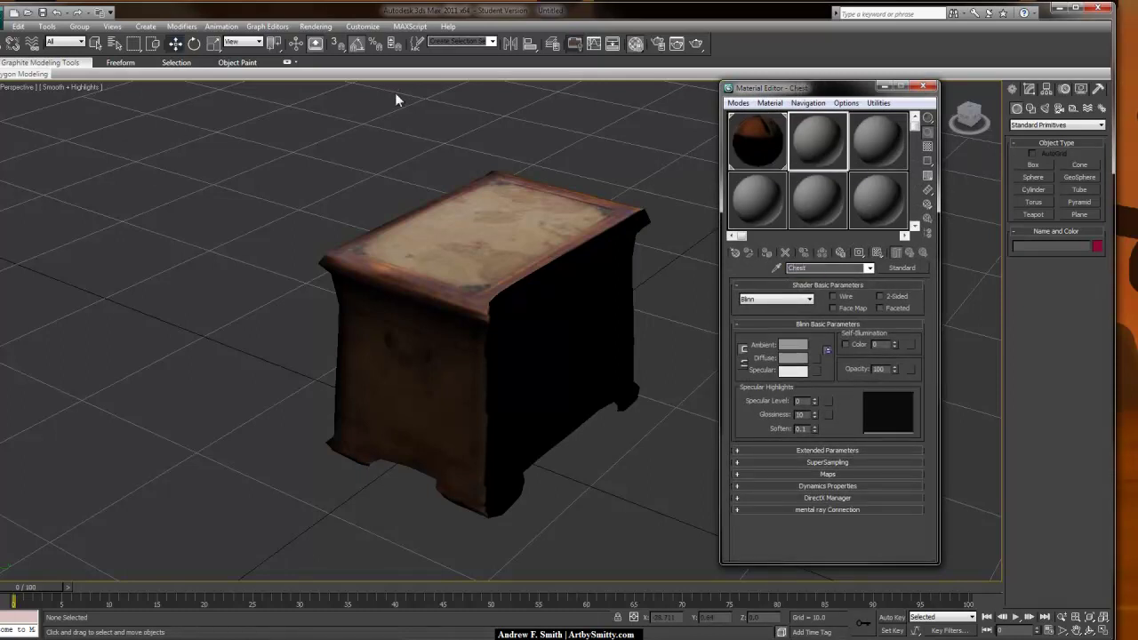
Add a Bitmap map to the Diffuse Color channel of the Chest material.
click(828, 474)
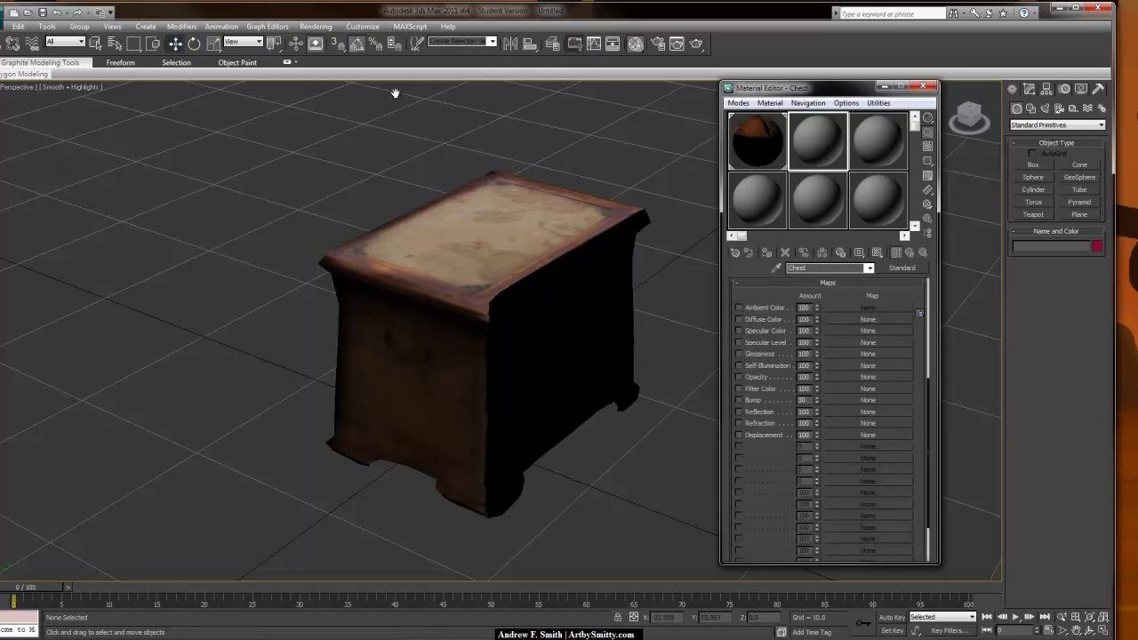
click(867, 319)
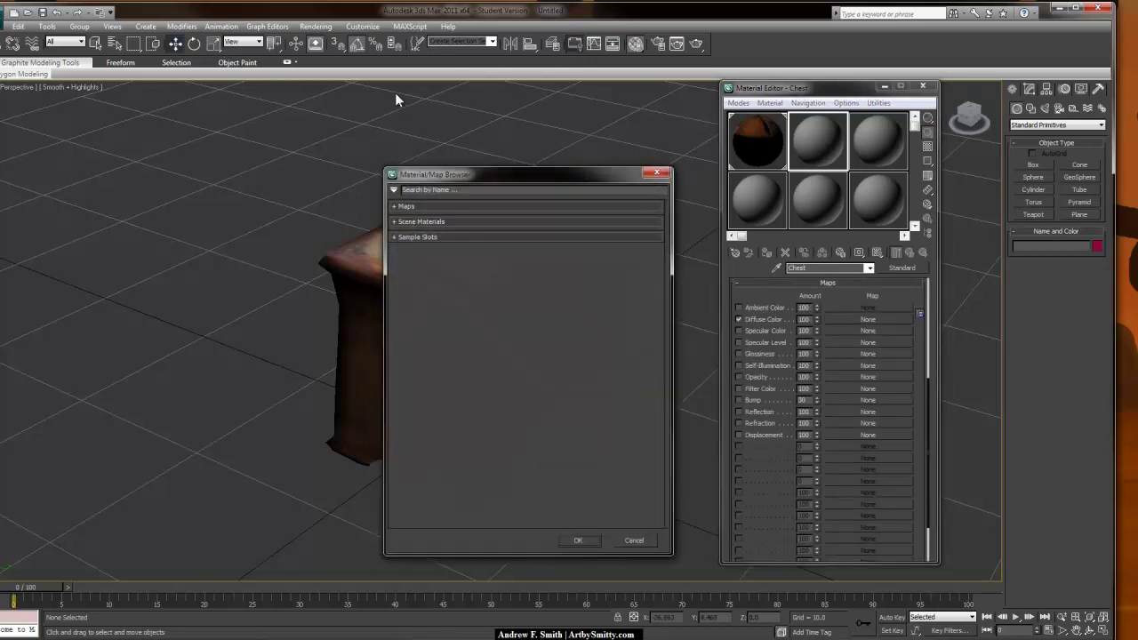
click(400, 206)
click(404, 220)
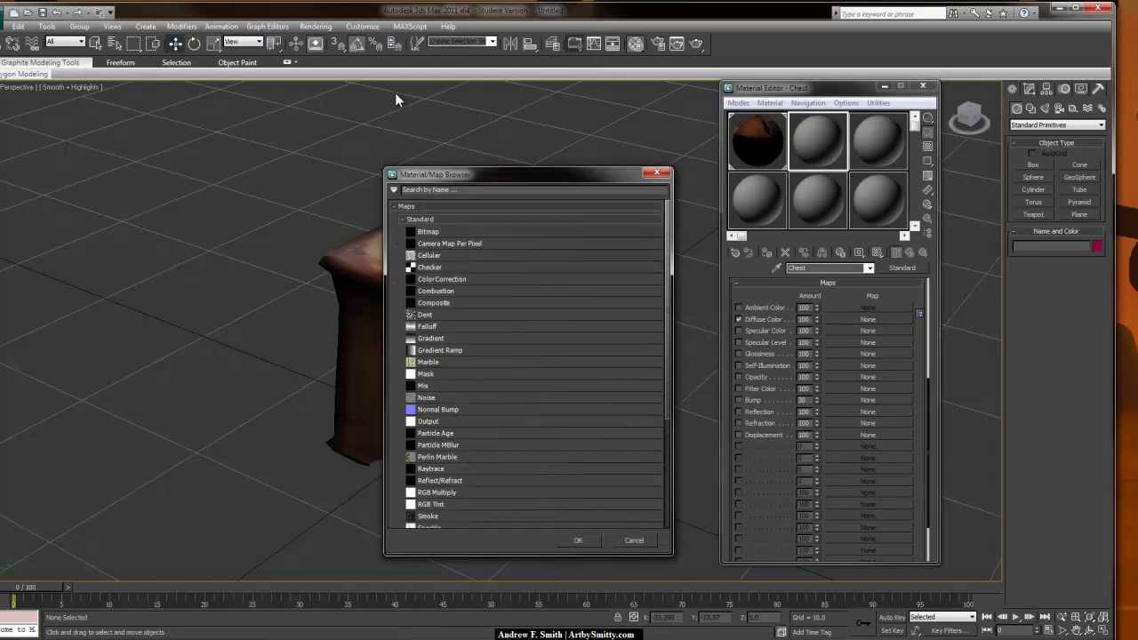
double_click(428, 232)
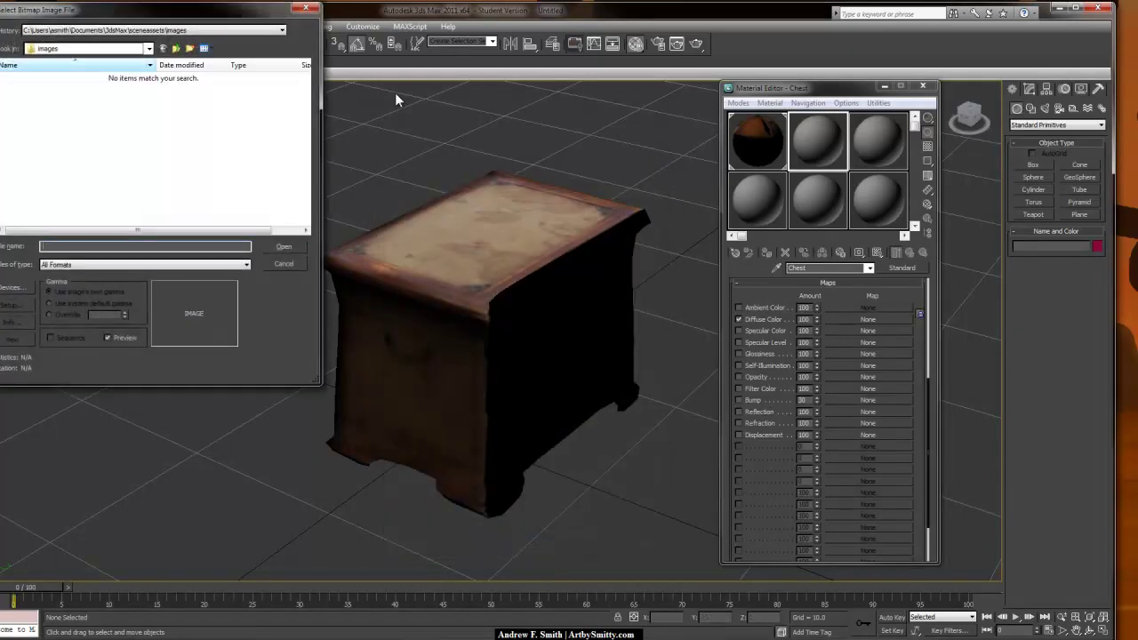
Load Chest_DIFF.PSD from the desktop's Chest\Photos\Demo folder as the diffuse bitmap with collapsed layers, and return to the Chest material's settings.
click(148, 49)
click(48, 60)
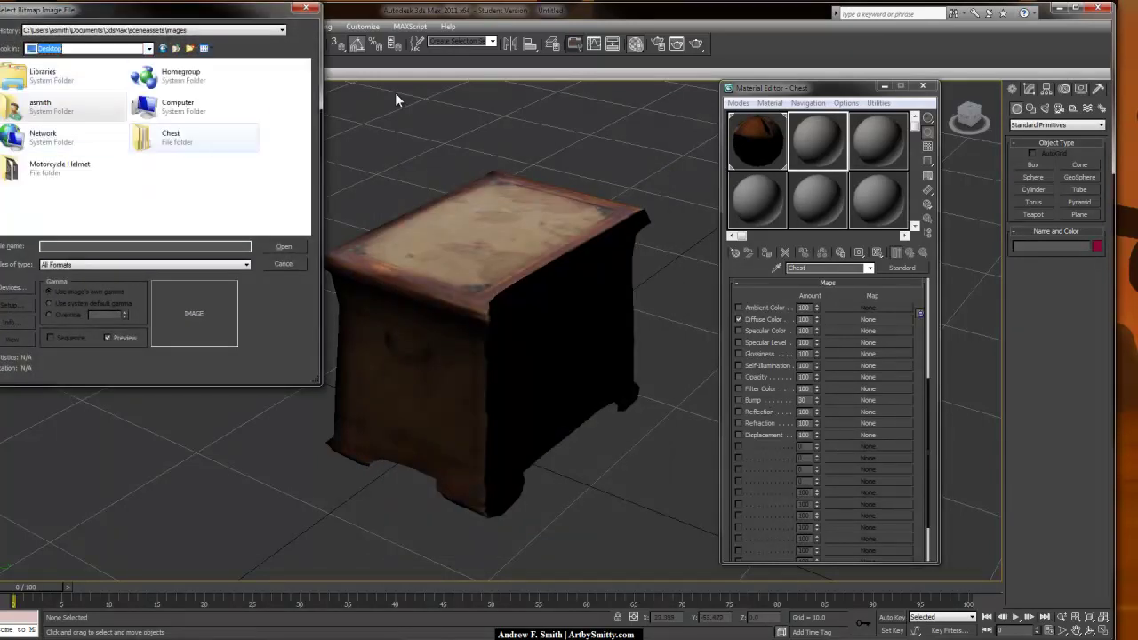
double_click(171, 137)
double_click(30, 96)
double_click(214, 96)
drag(306, 81, 306, 215)
click(152, 111)
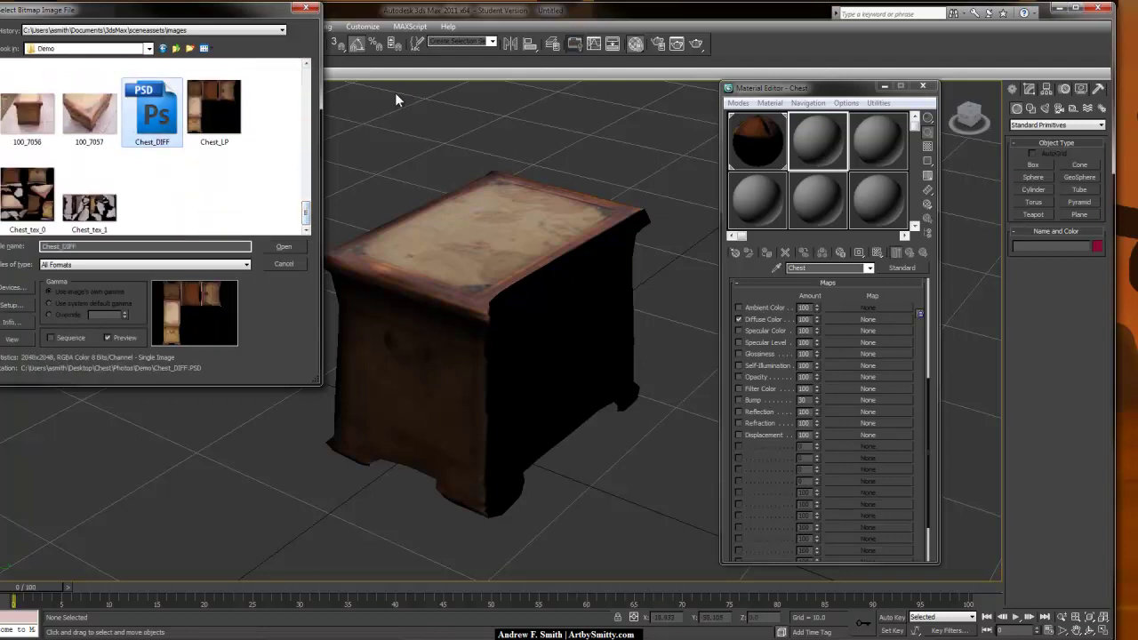
key(Return)
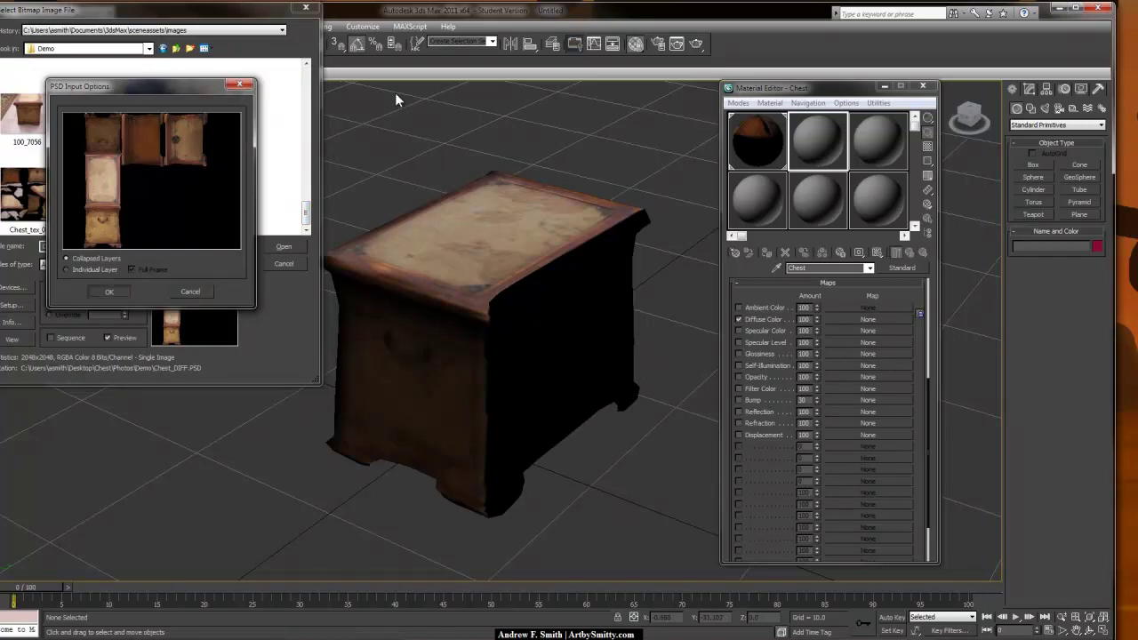
key(Return)
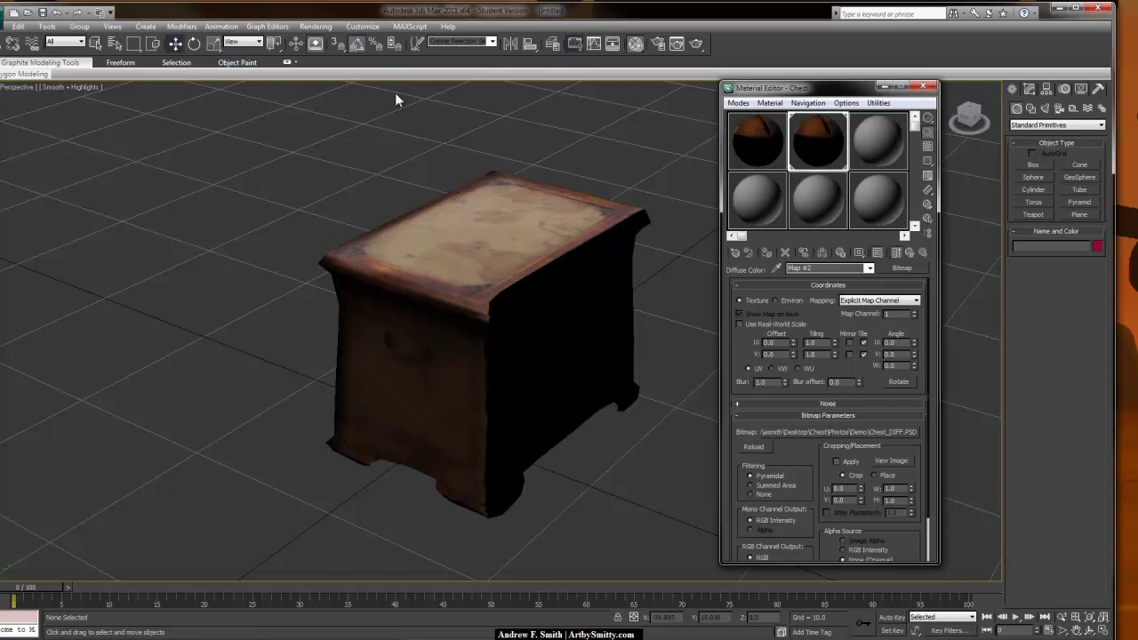
key(Up)
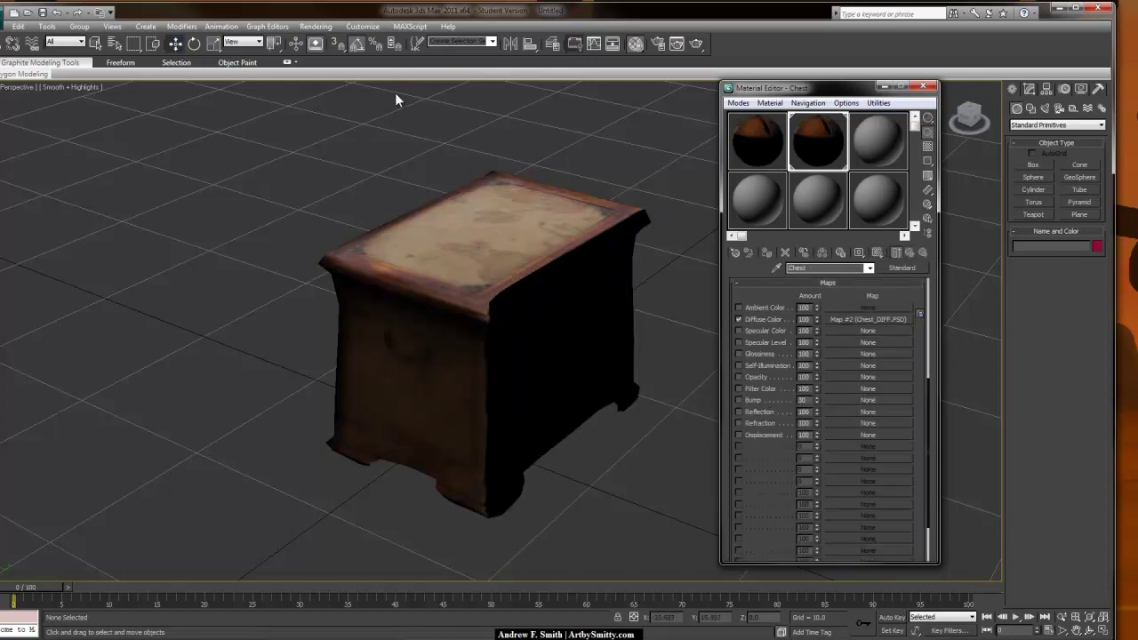
Set the Chest material's self-illumination to 100 and make the material 2-Sided.
scroll(828, 417, up, 4)
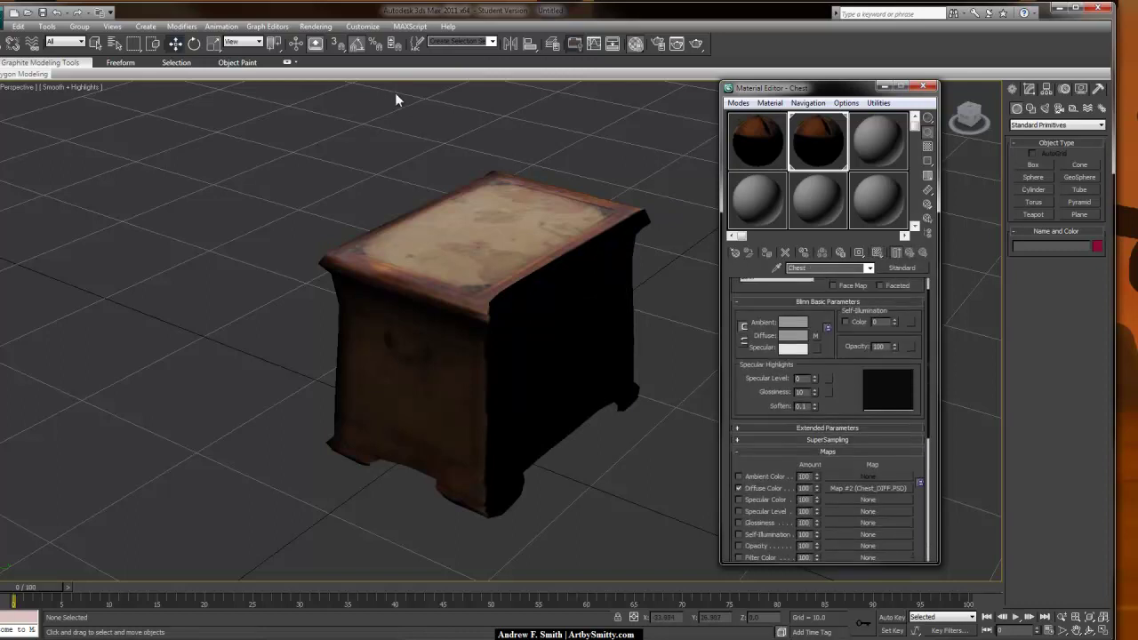
drag(395, 93, 396, 97)
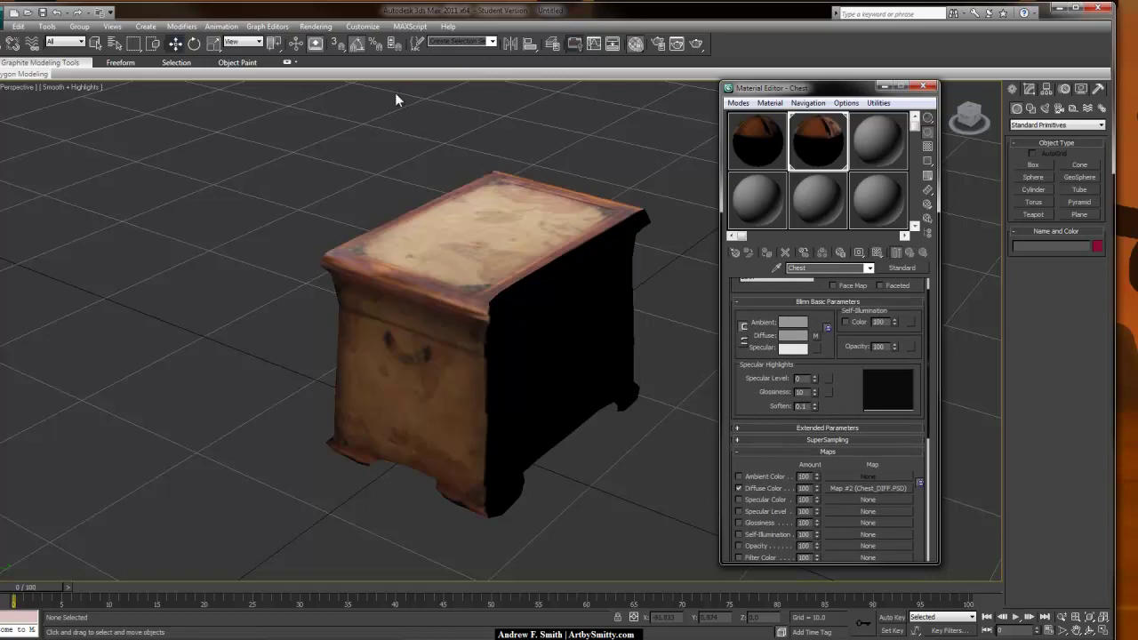
alt+middle_drag(395, 93, 396, 94)
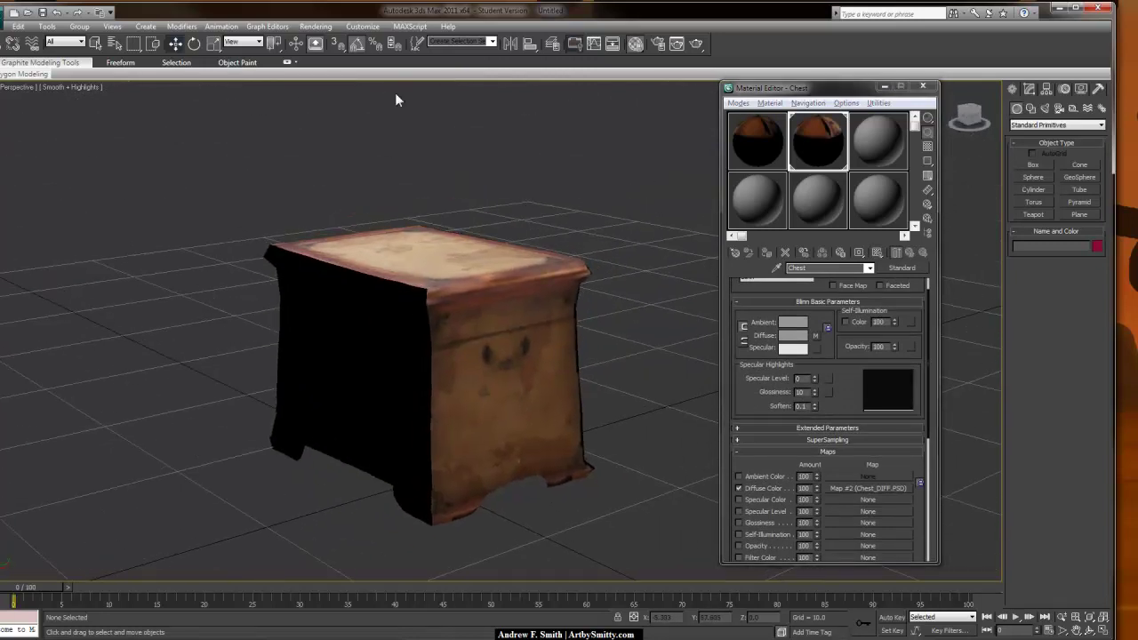
key(m)
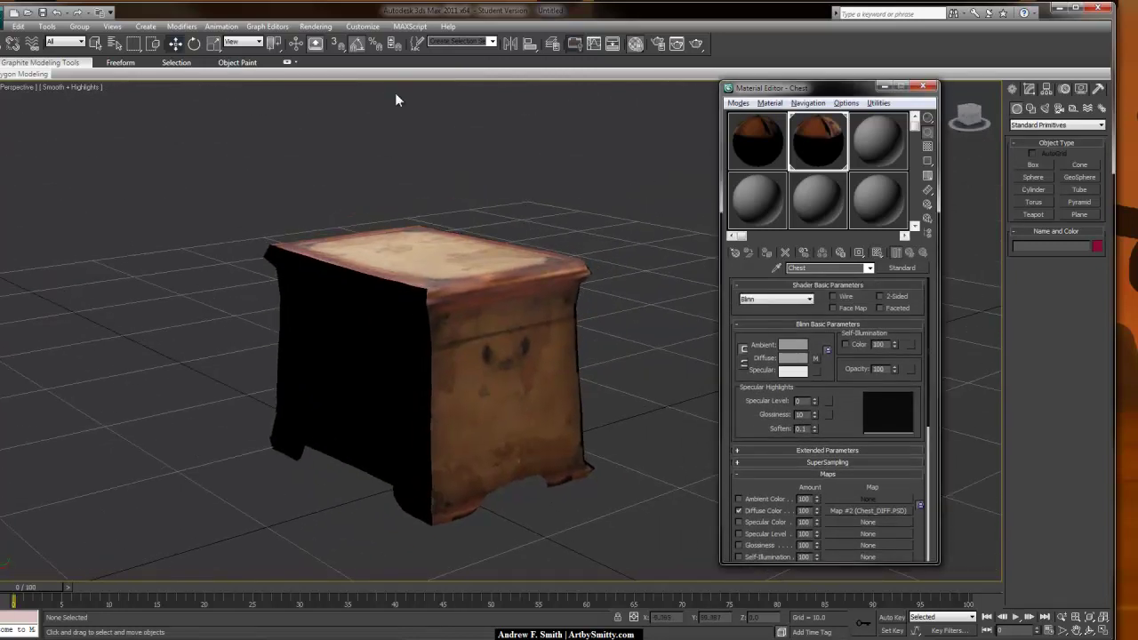
alt+middle_drag(397, 99, 377, 105)
Apply the Normal modifier twice to the chest and collapse its whole modifier stack.
drag(628, 209, 554, 294)
click(1029, 89)
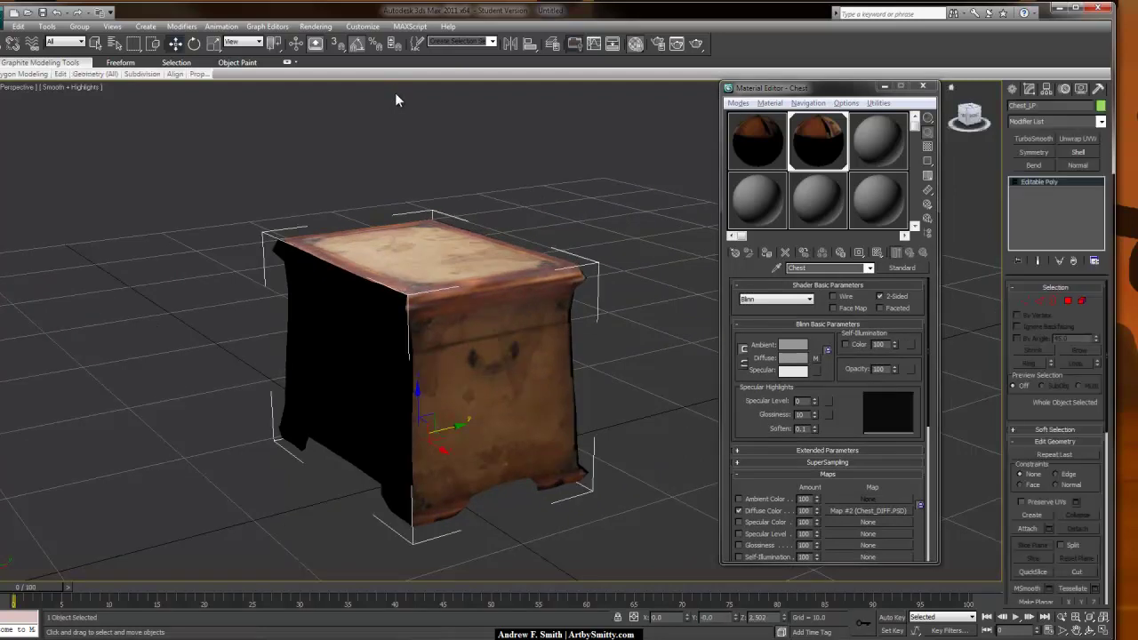
click(1077, 165)
click(1077, 165)
alt+middle_drag(397, 99, 396, 93)
scroll(397, 96, up, 3)
right_click(1025, 183)
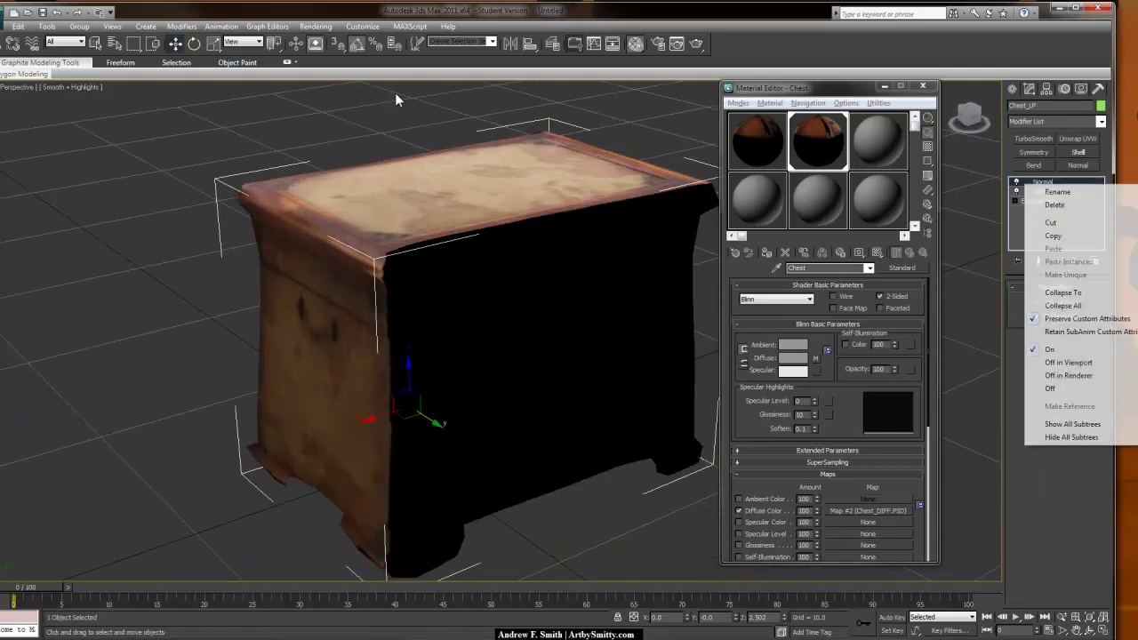
click(1063, 305)
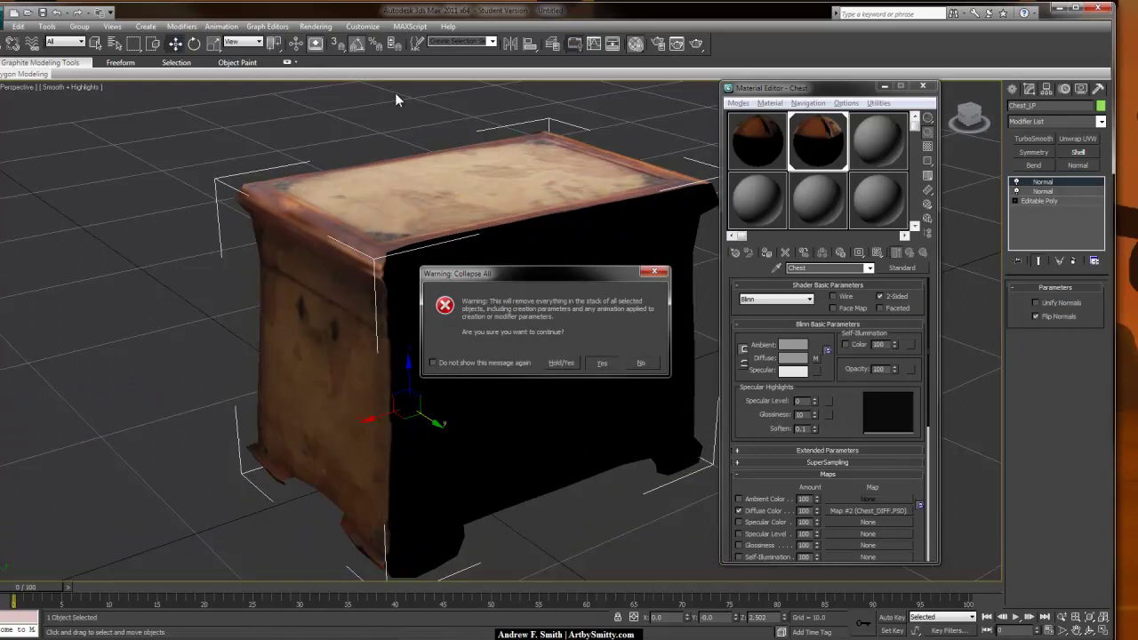
click(601, 363)
Check the chest's mesh with edged faces displayed, and return to plain shading.
middle_drag(395, 94, 370, 92)
scroll(395, 94, up, 3)
scroll(395, 93, down, 4)
key(F4)
click(395, 99)
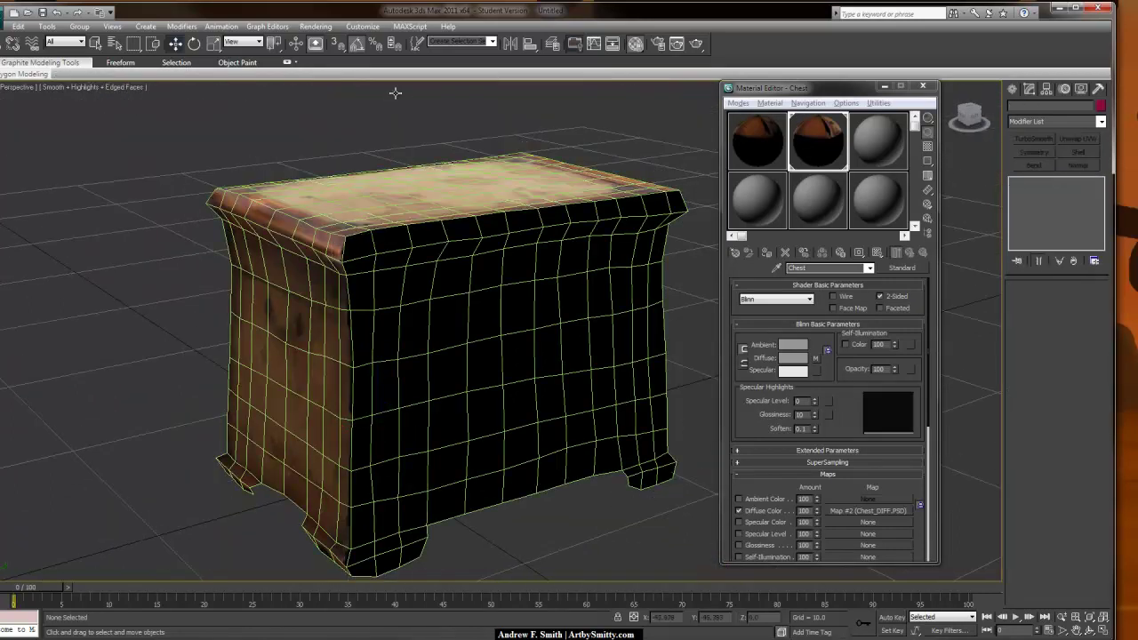
key(F4)
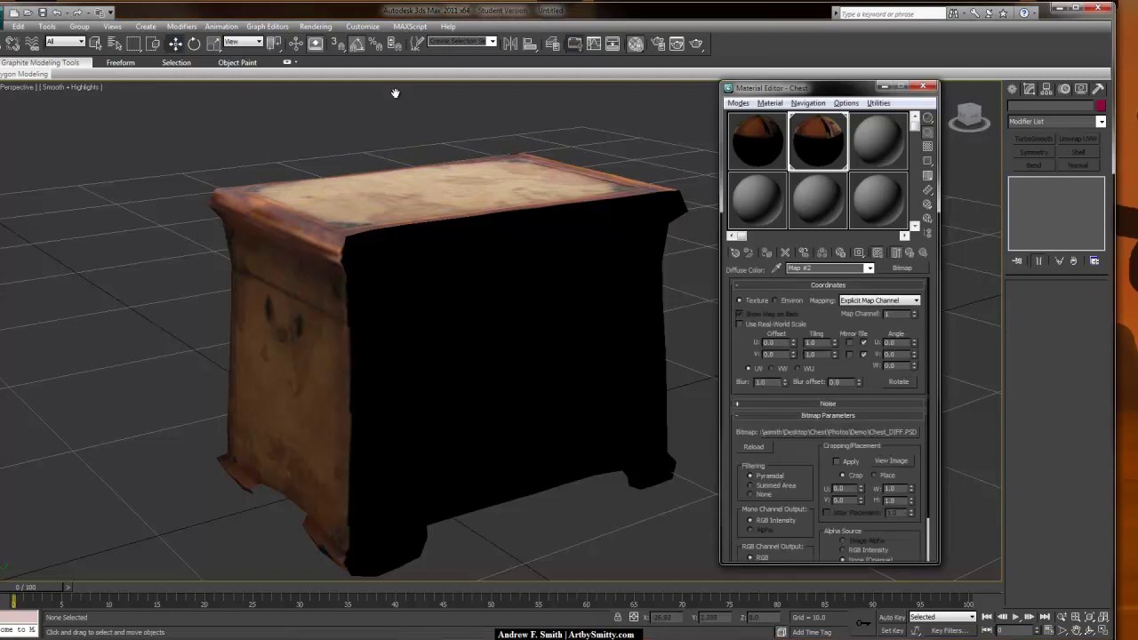
Turn off U and V tiling for the Chest_DIFF diffuse bitmap, leaving mirroring off as well.
mouse_move(791, 453)
mouse_down()
mouse_move(791, 400)
mouse_move(791, 445)
mouse_up()
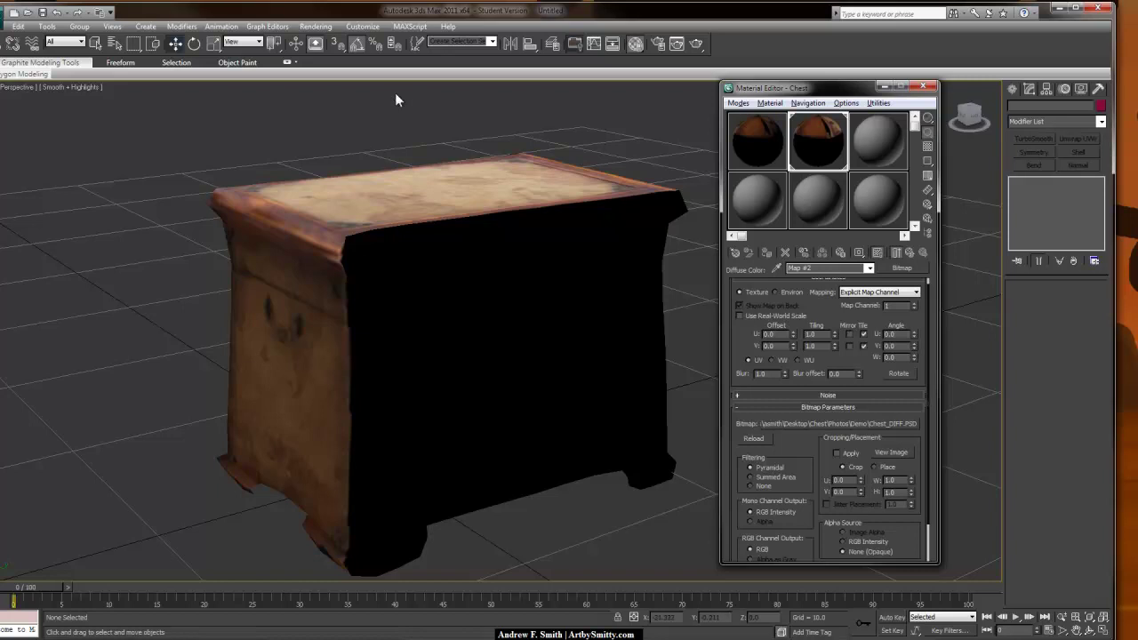
click(850, 335)
click(850, 334)
click(850, 346)
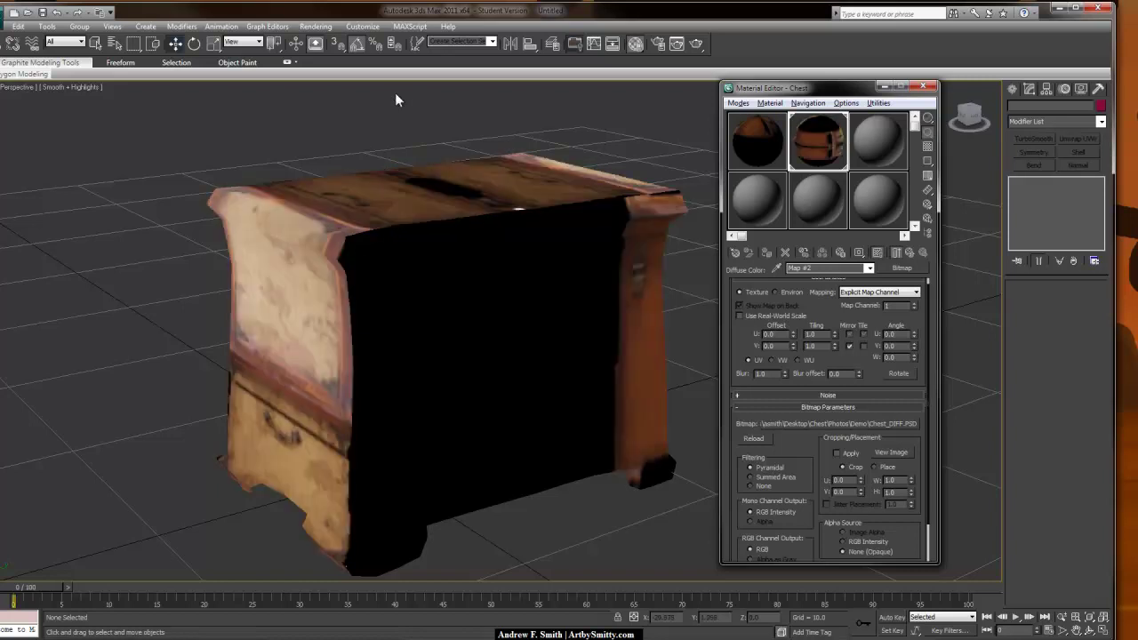
click(850, 346)
alt+middle_drag(393, 92, 394, 94)
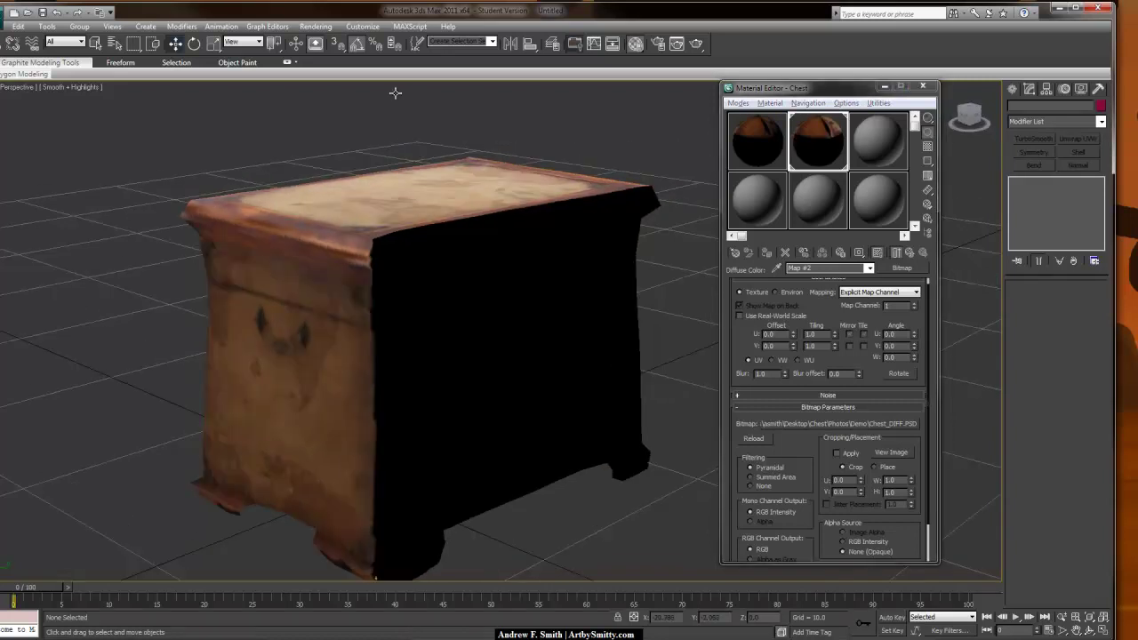
Switch to Photoshop, save Chest_DIFF.PSD with a vertically flipped copy of its background layer, and return to 3ds Max.
key(alt+Tab)
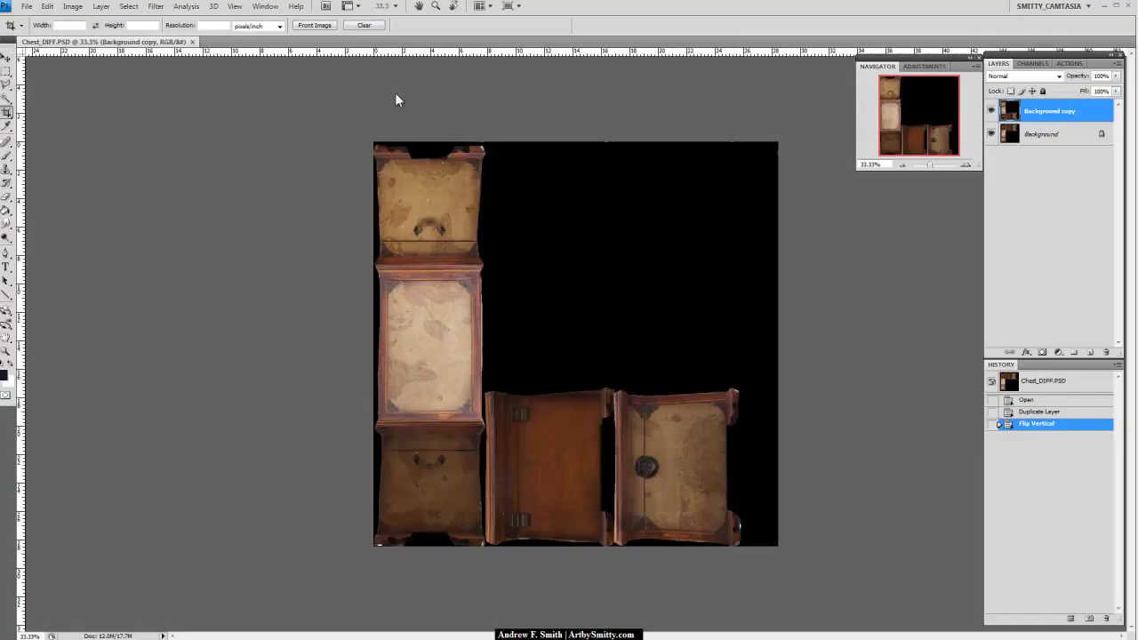
key(ctrl+z)
key(ctrl+z)
key(alt+Tab)
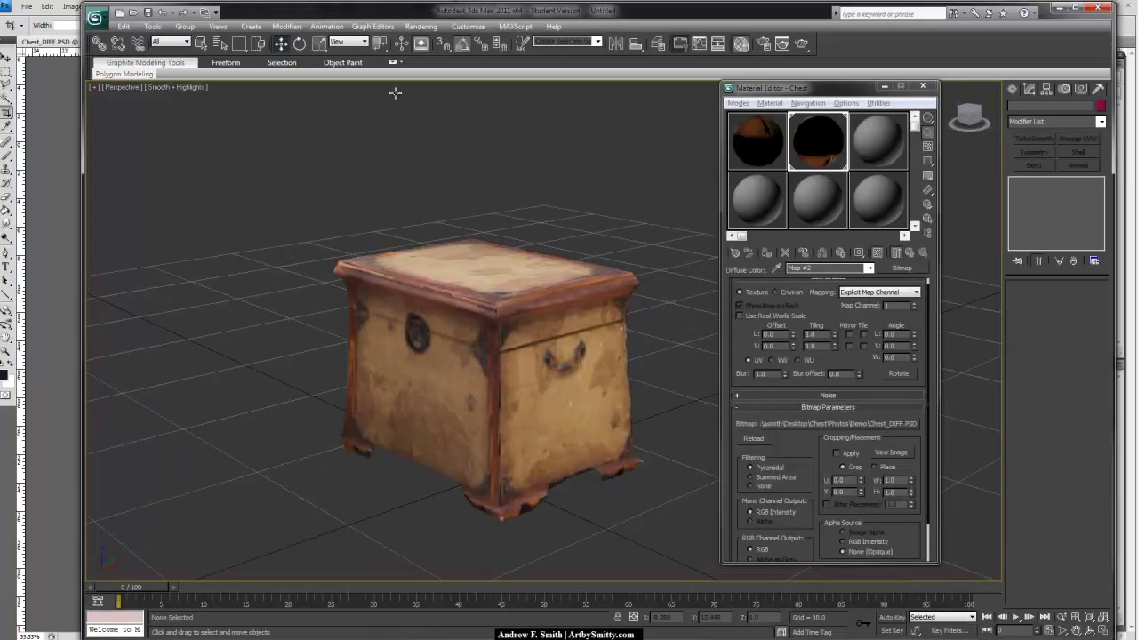
Render the perspective view, examine the textured chest's front up close in the render, and close the render window.
key(F9)
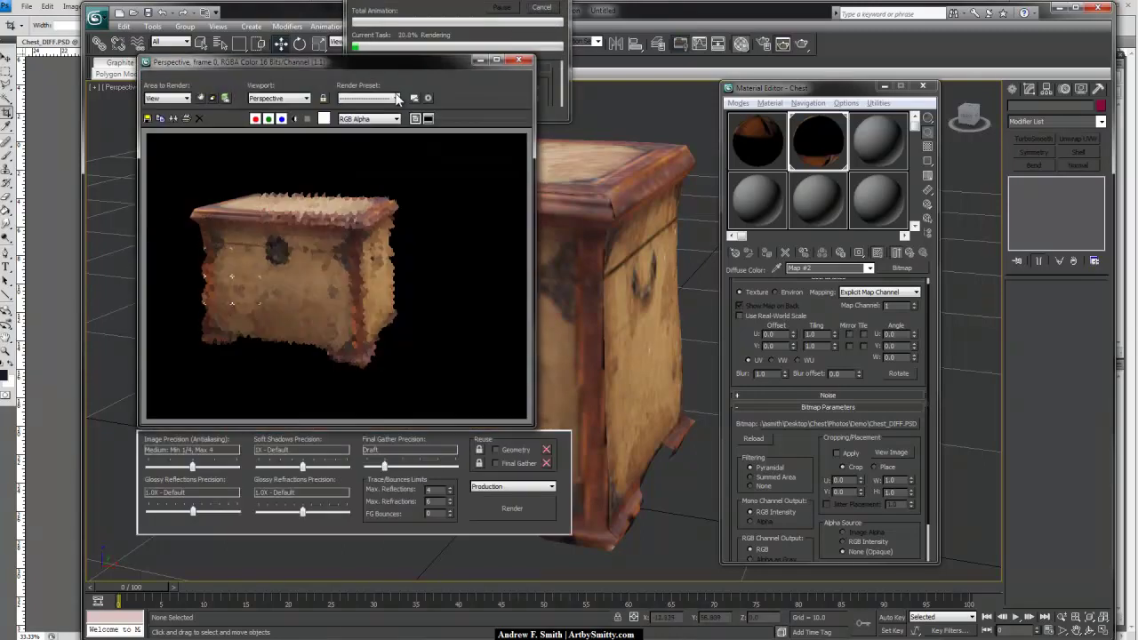
scroll(331, 274, up, 1)
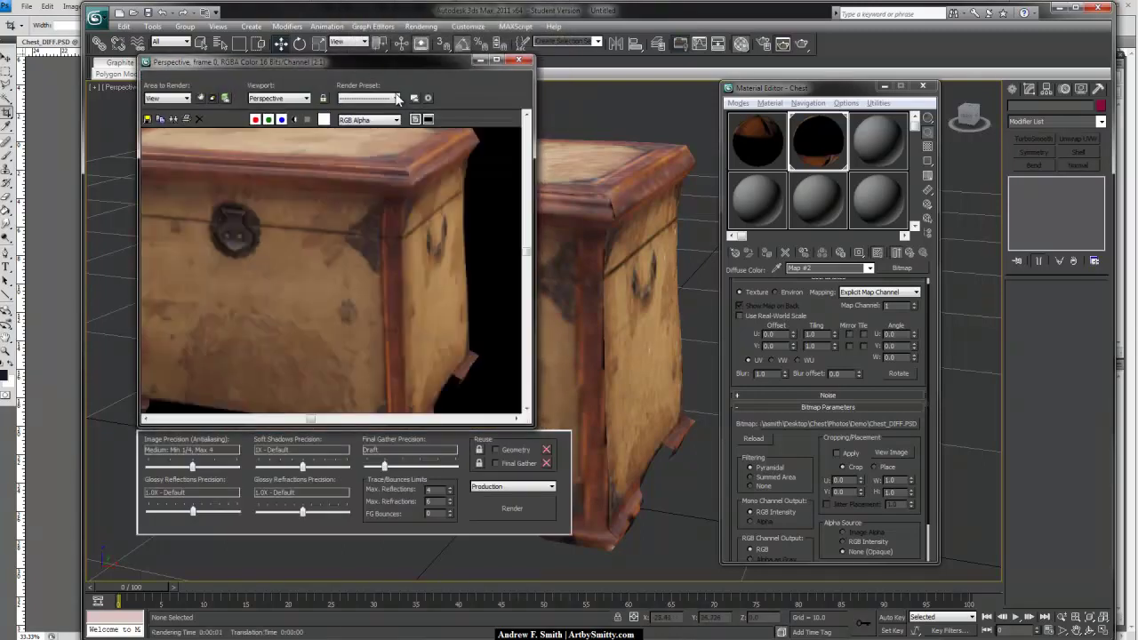
middle_drag(330, 274, 386, 254)
scroll(397, 98, up, 1)
scroll(397, 98, down, 1)
middle_drag(409, 204, 260, 251)
scroll(397, 99, up, 1)
middle_drag(356, 240, 333, 275)
scroll(398, 99, down, 3)
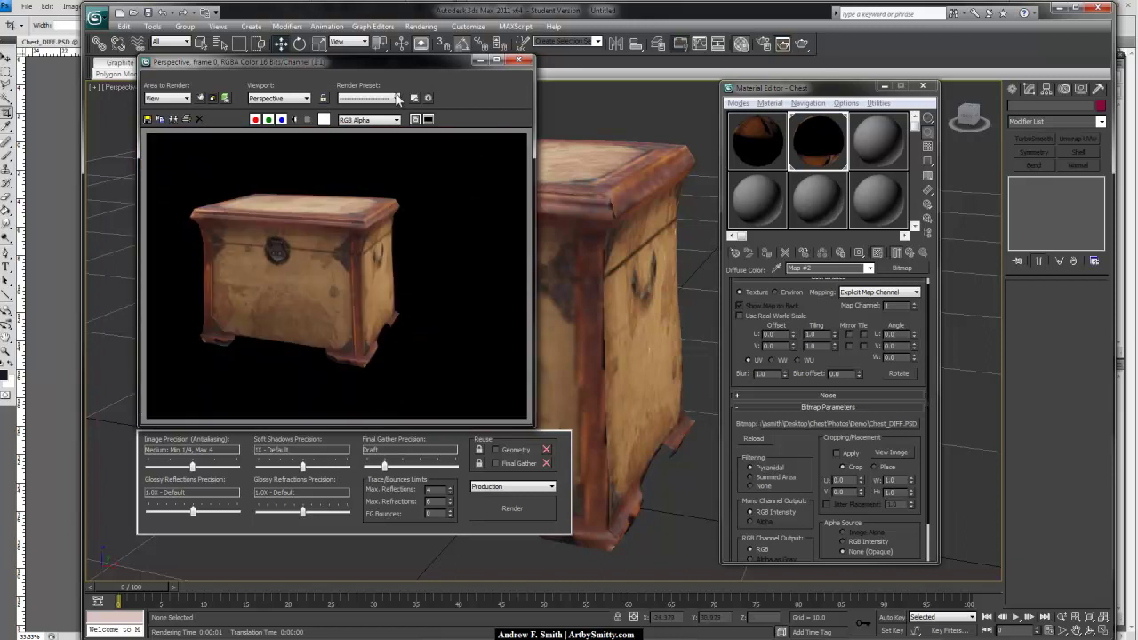
scroll(355, 240, up, 1)
mouse_move(355, 240)
middle_down()
mouse_move(321, 263)
mouse_move(371, 231)
middle_up()
click(520, 60)
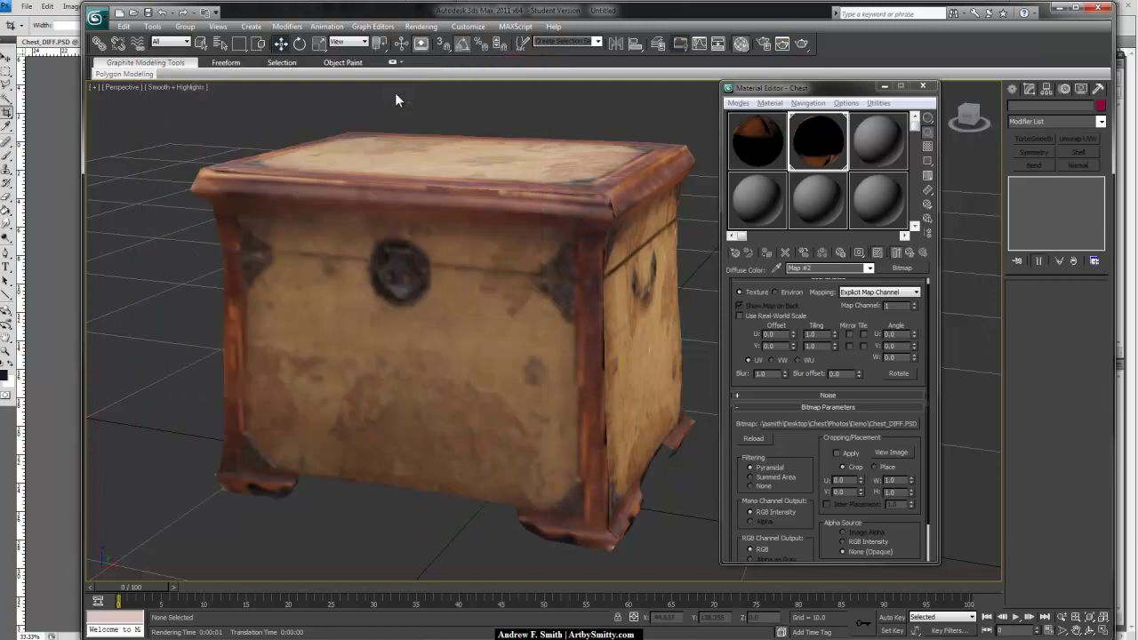
Display edged faces and set the chest's object color to black so its wireframe is drawn dark.
alt+middle_drag(462, 267, 458, 289)
scroll(398, 98, down, 3)
key(F4)
alt+middle_drag(471, 329, 515, 303)
click(498, 329)
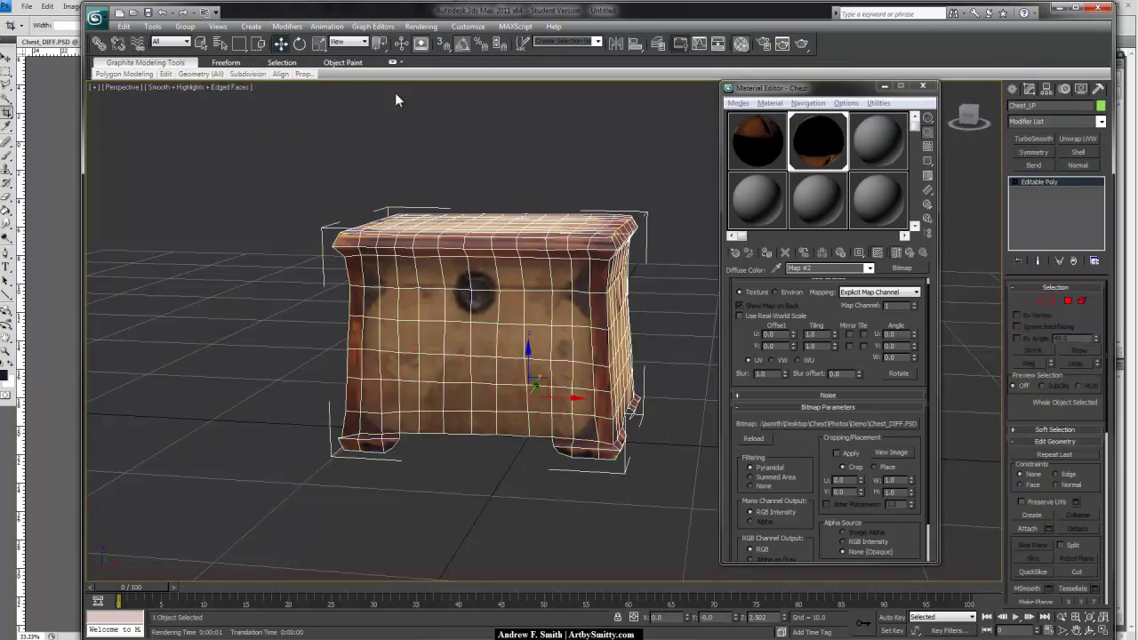
click(1100, 105)
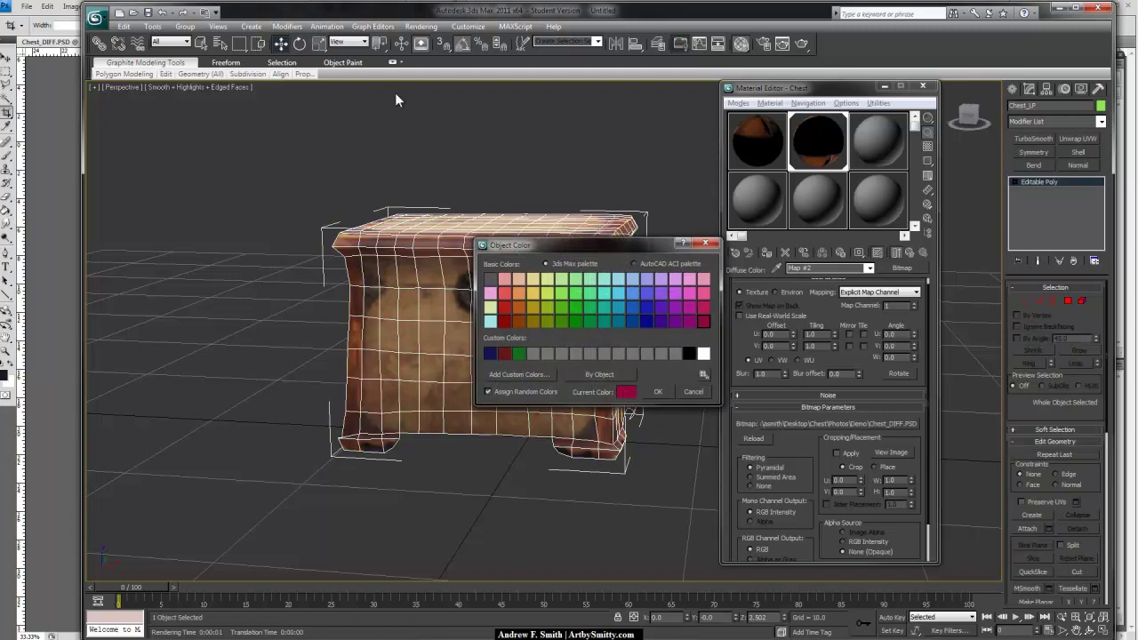
click(658, 391)
click(675, 498)
alt+middle_drag(569, 373, 516, 409)
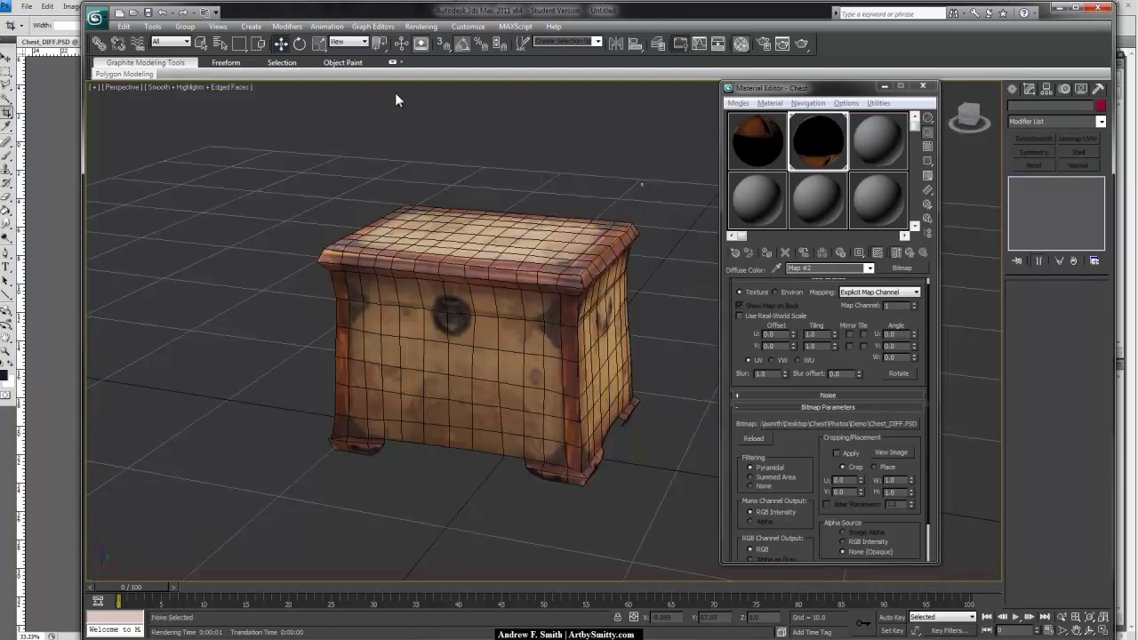
Render the chest's front from the opposite corner and examine the texture up close in the render.
click(516, 373)
click(396, 93)
alt+middle_drag(395, 93, 462, 66)
scroll(395, 94, up, 3)
mouse_move(395, 94)
alt+middle_down()
mouse_move(503, 71)
mouse_move(693, 61)
mouse_move(395, 93)
mouse_move(387, 120)
mouse_move(400, 79)
alt+middle_up()
scroll(396, 94, down, 3)
scroll(395, 93, up, 3)
key(shift+q)
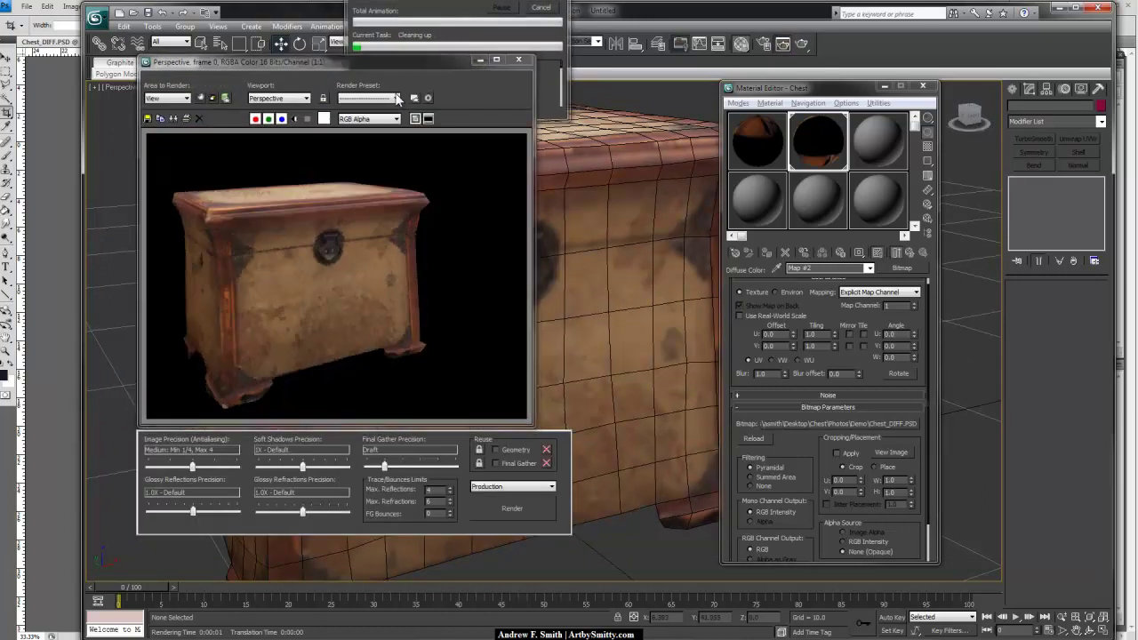
scroll(397, 98, up, 1)
scroll(397, 97, down, 1)
scroll(397, 97, up, 1)
middle_drag(336, 271, 395, 256)
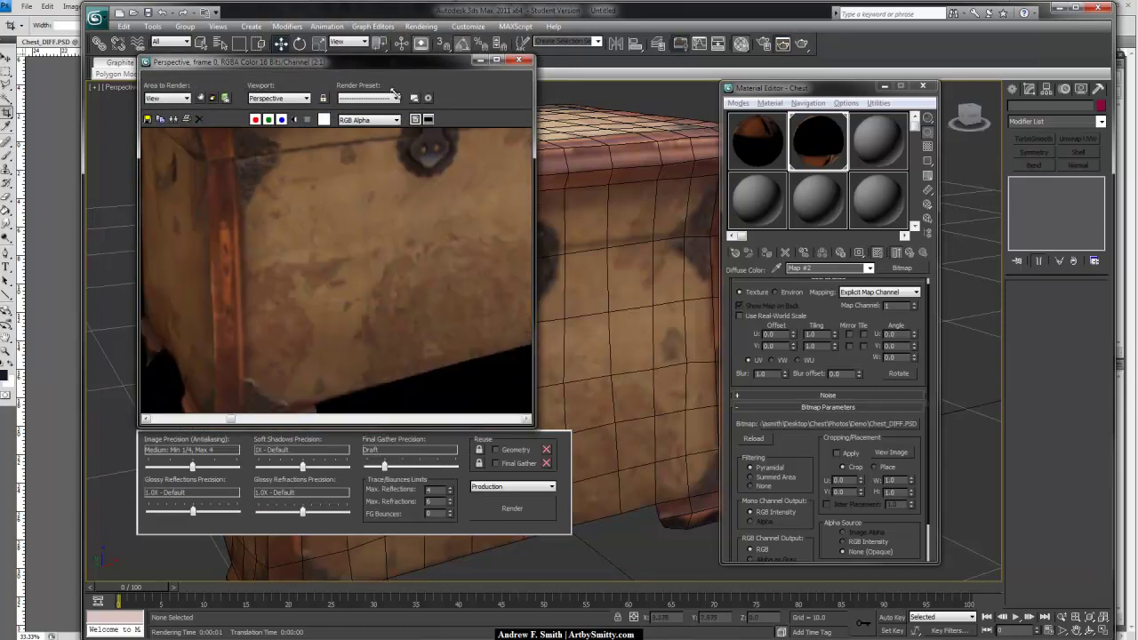
Enlarge the render window, examine the chest's lock, feet and corner details, and close the window.
drag(534, 427, 849, 538)
scroll(397, 98, down, 1)
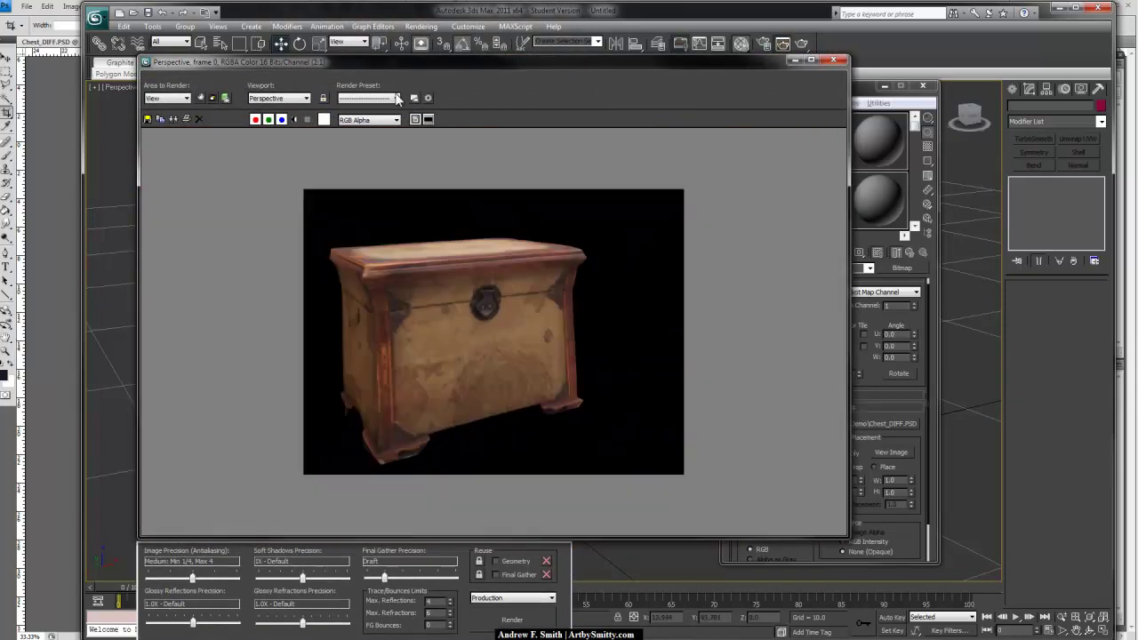
scroll(397, 98, up, 1)
middle_drag(427, 293, 426, 158)
scroll(397, 98, up, 2)
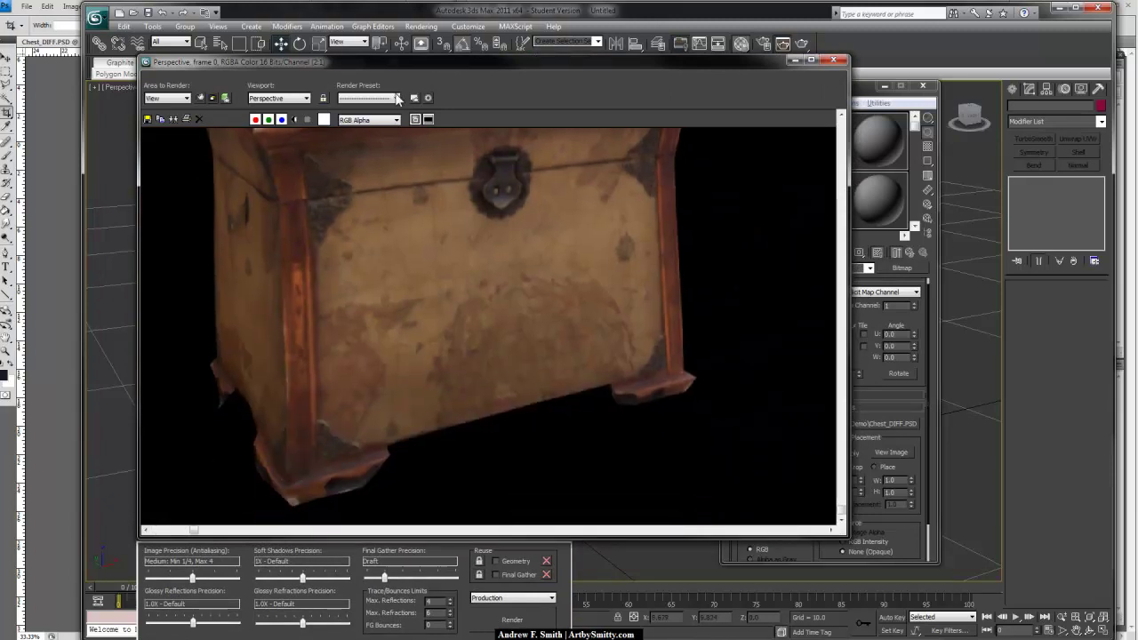
click(833, 59)
Select the vertical edge loop running down the chest's front between the lock and the corner, and remove it with its vertices.
alt+middle_drag(427, 294, 444, 355)
click(444, 356)
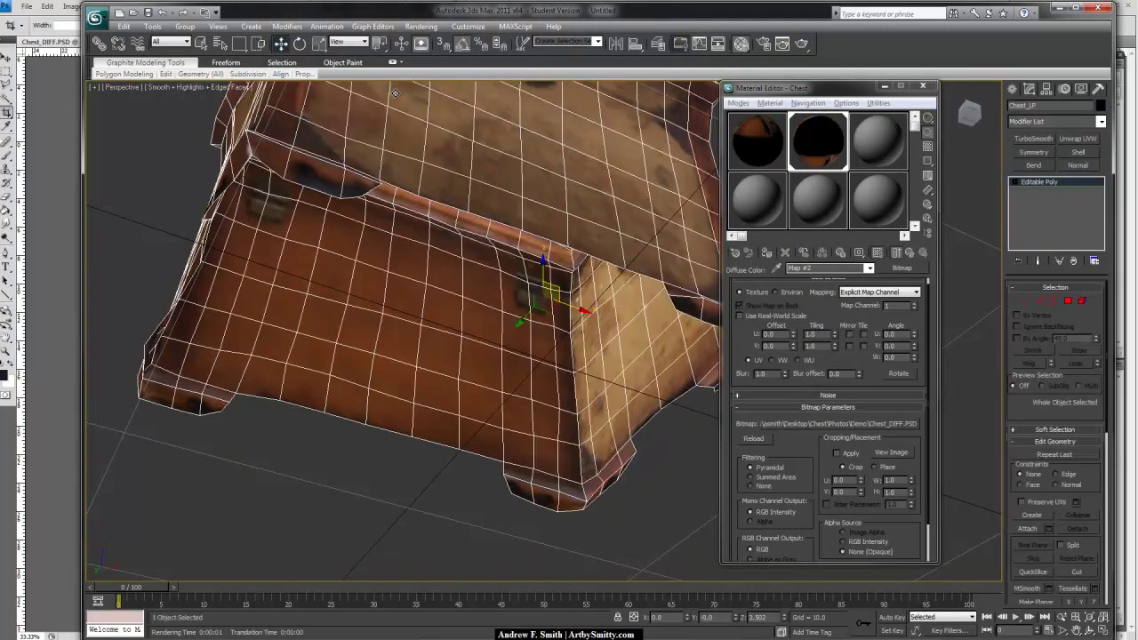
mouse_move(396, 92)
alt+middle_down()
mouse_move(346, 85)
mouse_move(397, 100)
mouse_move(355, 62)
mouse_move(378, 111)
mouse_move(373, 96)
mouse_move(395, 92)
alt+middle_up()
scroll(395, 93, up, 3)
click(395, 92)
scroll(396, 93, down, 3)
click(524, 346)
key(2)
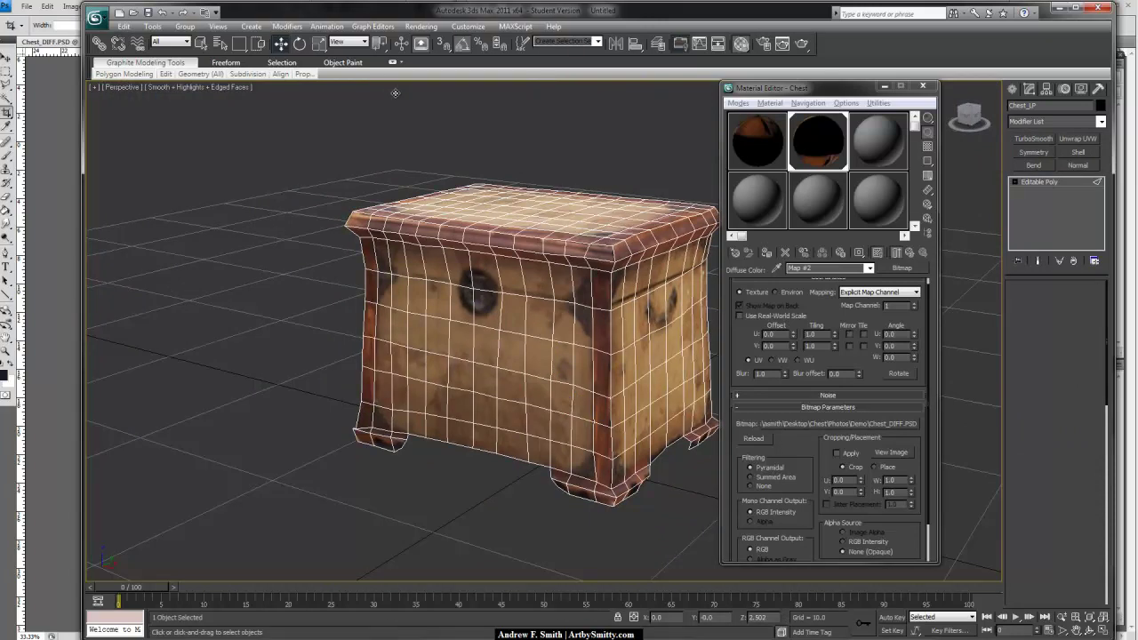
key(2)
key(alt+l)
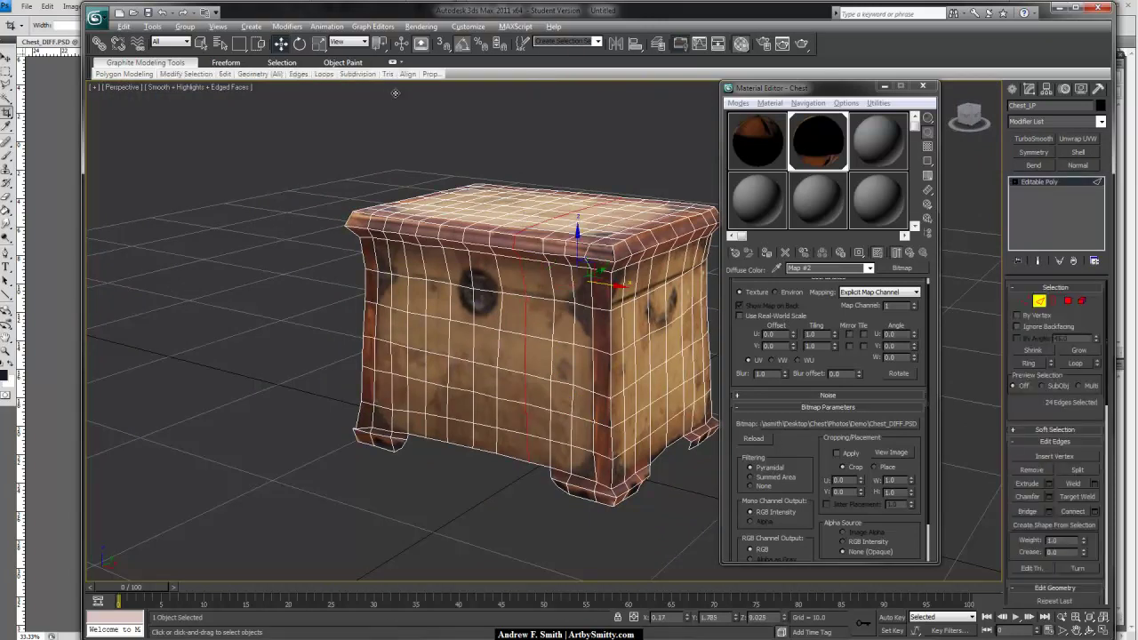
key(ctrl+BackSpace)
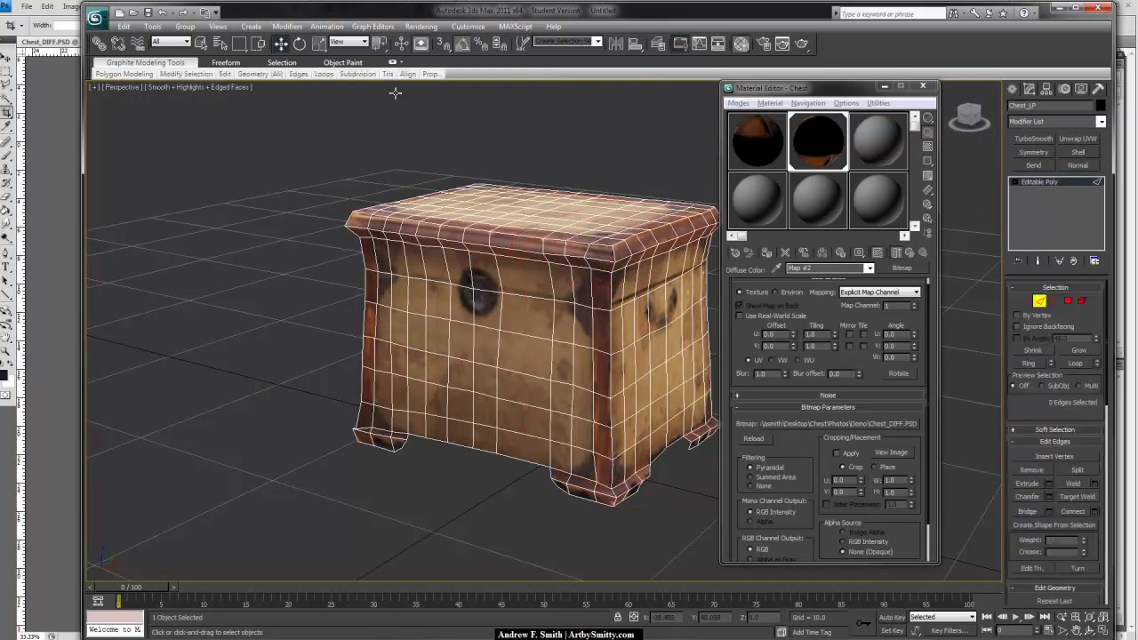
Select another edge loop on the chest and remove it along with its vertices.
alt+middle_drag(395, 92, 462, 111)
double_click(548, 266)
mouse_move(396, 93)
alt+middle_down()
mouse_move(334, 89)
mouse_move(369, 81)
mouse_move(360, 106)
mouse_move(446, 91)
alt+middle_up()
key(ctrl+BackSpace)
scroll(395, 93, up, 3)
scroll(395, 92, down, 3)
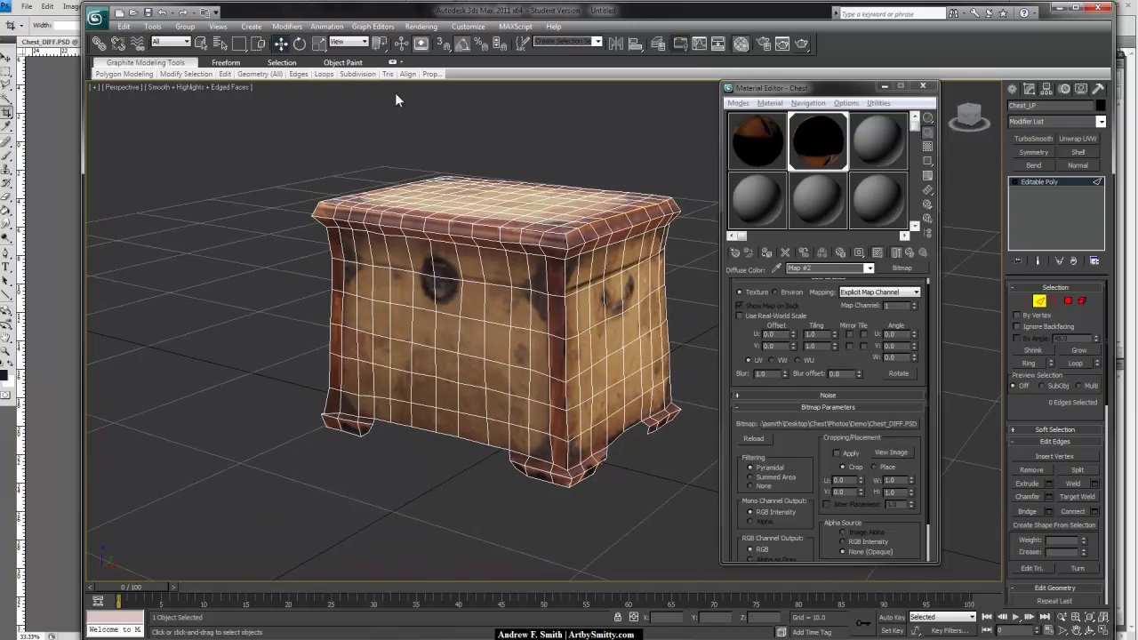
Render the reduced chest in the perspective view, examine its front and side up close, and close the render window.
key(shift+q)
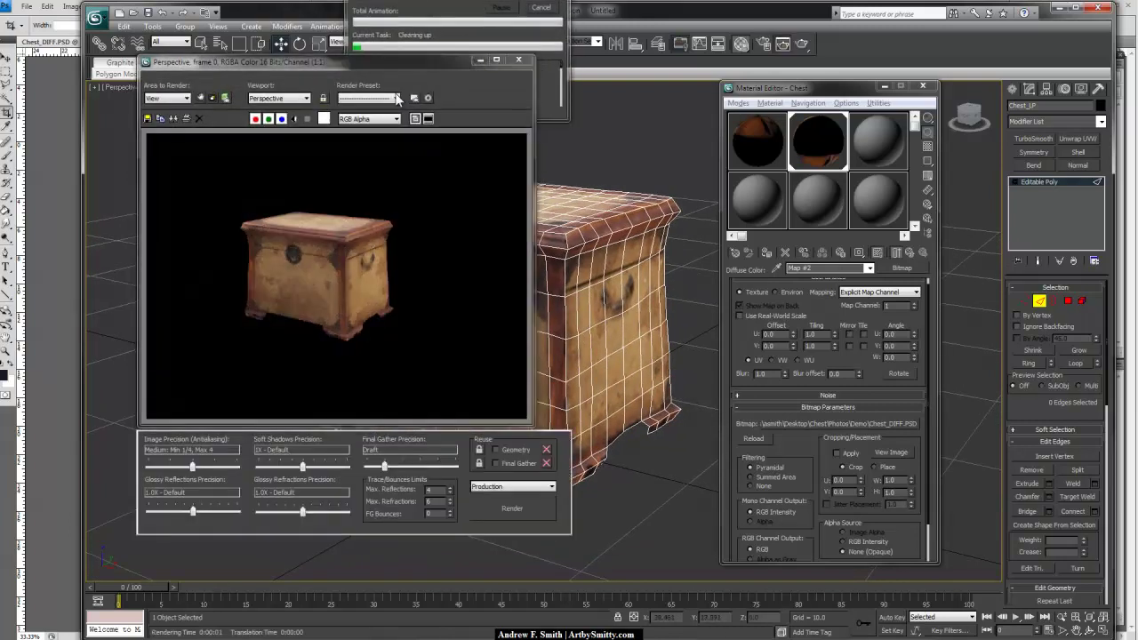
scroll(397, 99, up, 5)
click(337, 277)
scroll(337, 276, up, 1)
scroll(331, 271, up, 1)
mouse_move(331, 270)
middle_down()
mouse_move(387, 328)
mouse_move(367, 273)
mouse_move(414, 280)
mouse_move(400, 245)
middle_up()
scroll(387, 328, down, 1)
scroll(367, 273, down, 1)
scroll(367, 273, up, 1)
scroll(414, 280, up, 1)
scroll(400, 244, down, 1)
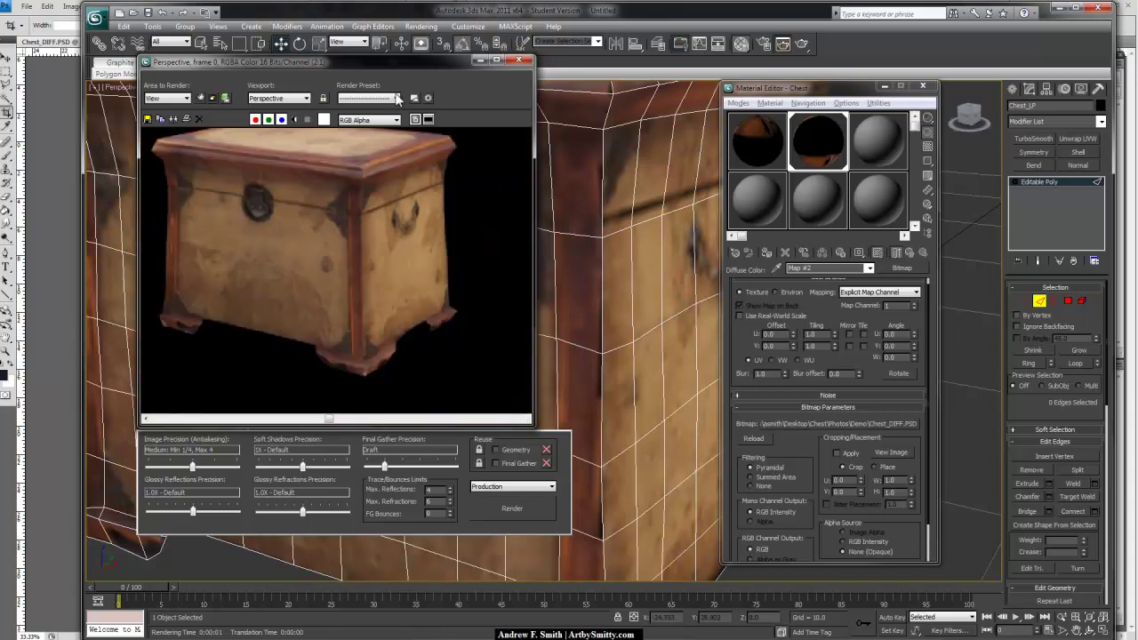
click(519, 60)
scroll(397, 99, down, 4)
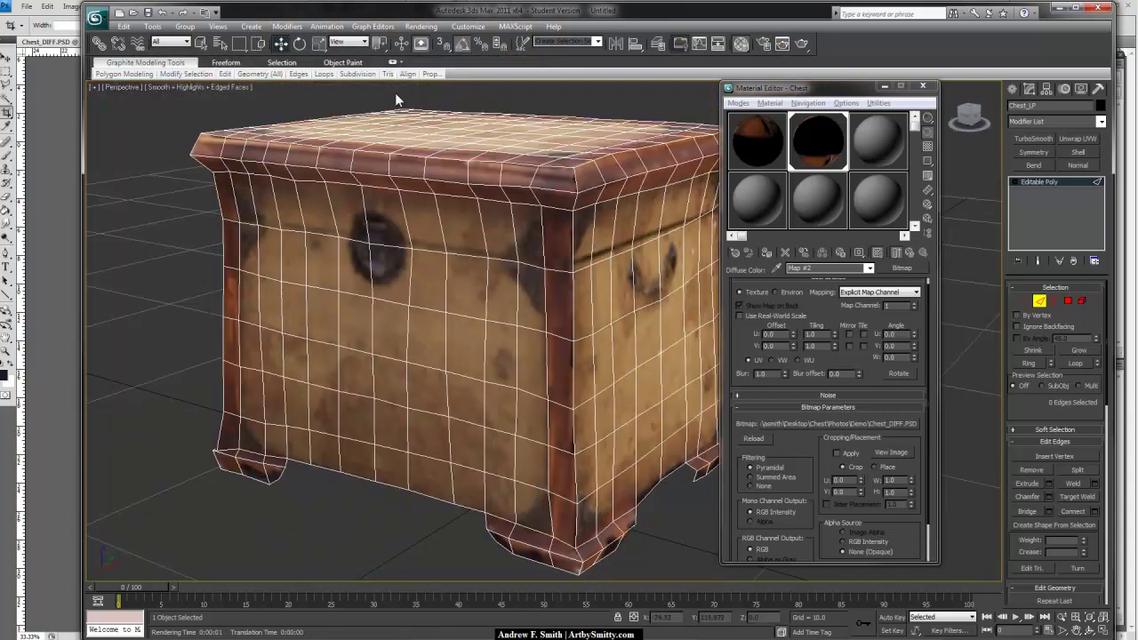
middle_drag(395, 93, 396, 96)
scroll(396, 93, down, 3)
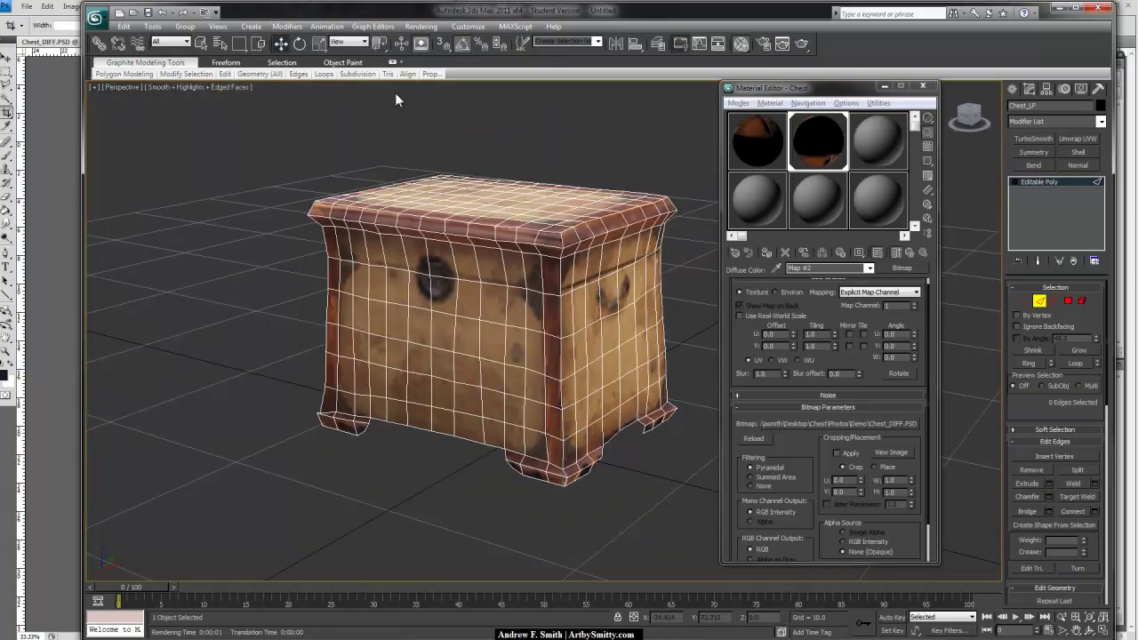